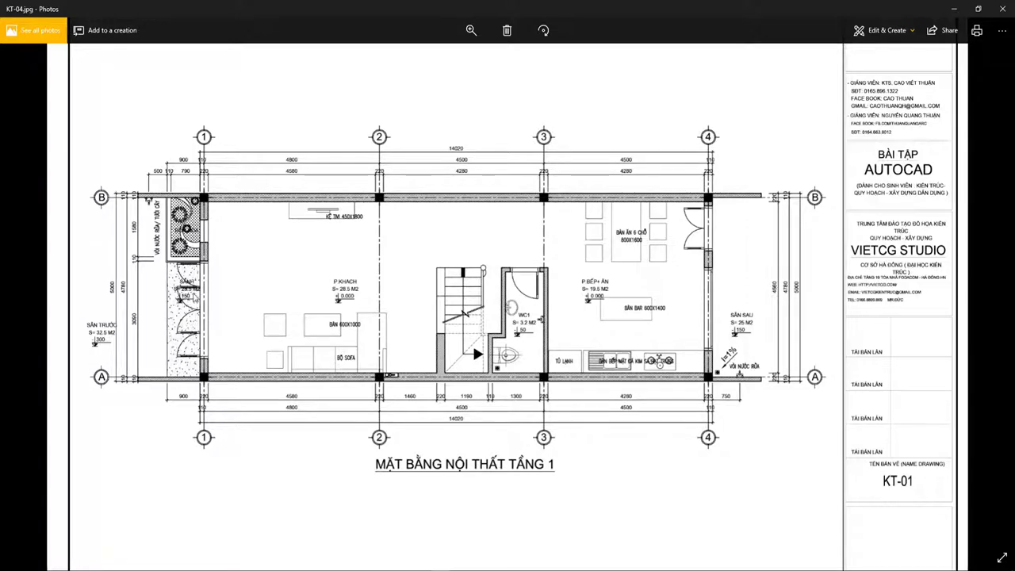
- Zoom and pan KT-04.jpg to inspect the kitchen and title block, then return to AutoCAD
{"action": "scroll", "coordinate": [564, 364], "scroll_direction": "up", "scroll_amount": 1, "text": "ctrl"}
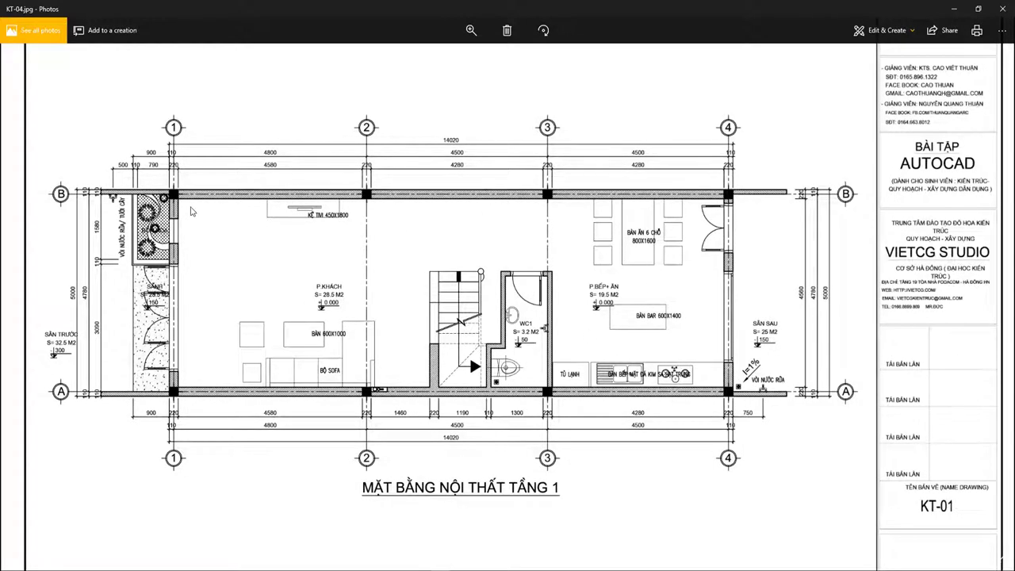
{"action": "scroll", "coordinate": [179, 232], "scroll_direction": "up", "scroll_amount": 3, "text": "ctrl"}
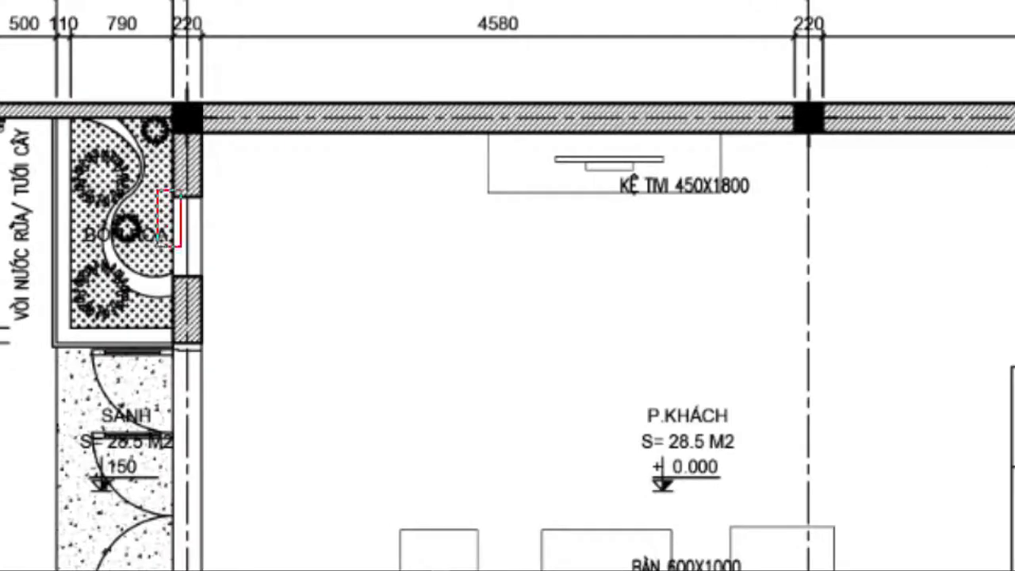
{"action": "scroll", "coordinate": [205, 282], "scroll_direction": "down", "scroll_amount": 3, "text": "ctrl"}
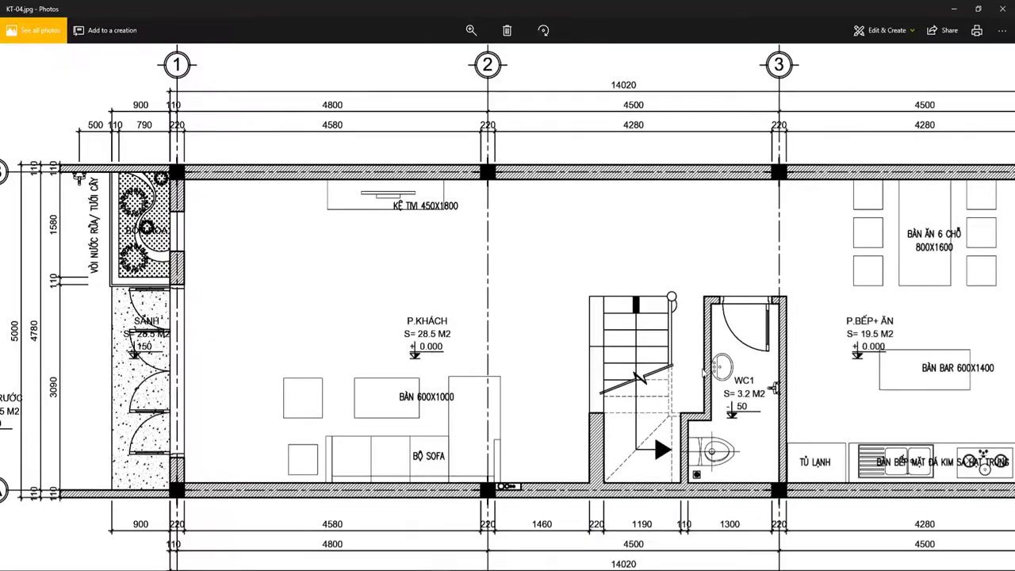
{"action": "left_click_drag", "start_coordinate": [735, 339], "coordinate": [367, 338]}
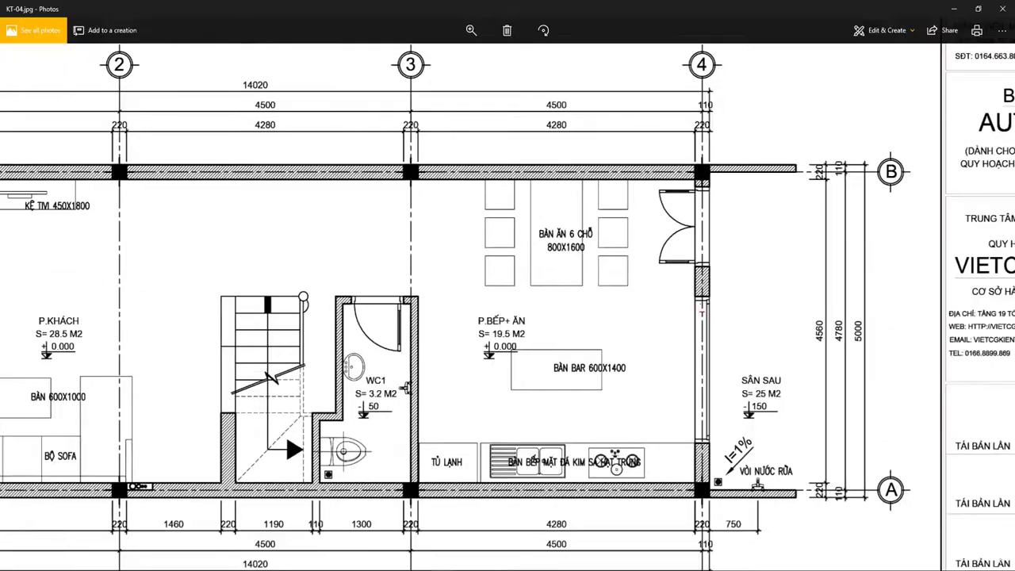
{"action": "scroll", "coordinate": [682, 304], "scroll_direction": "down", "scroll_amount": 2, "text": "ctrl"}
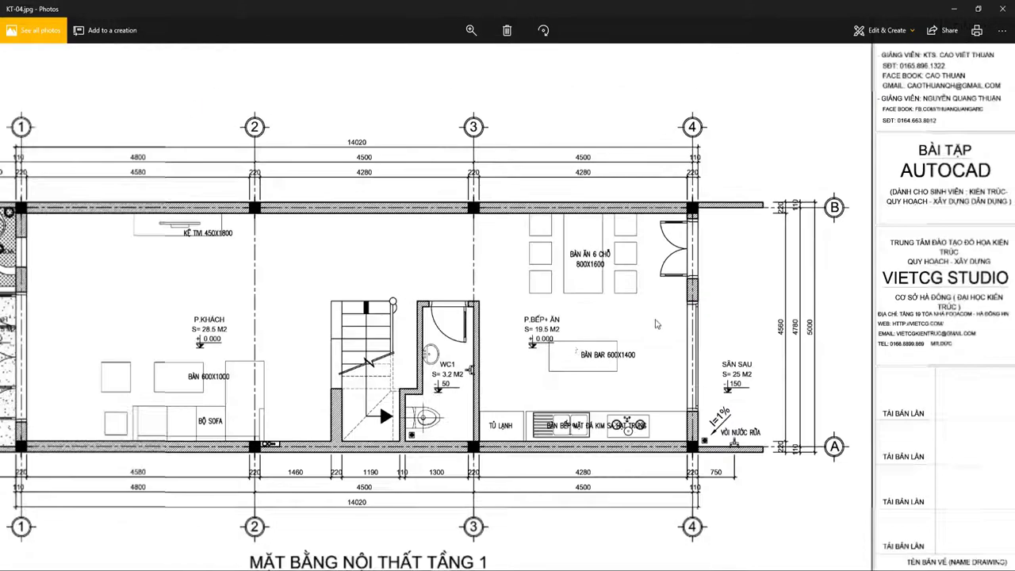
{"action": "scroll", "coordinate": [458, 339], "scroll_direction": "up", "scroll_amount": 1, "text": "ctrl"}
{"action": "scroll", "coordinate": [458, 340], "scroll_direction": "down", "scroll_amount": 1, "text": "ctrl"}
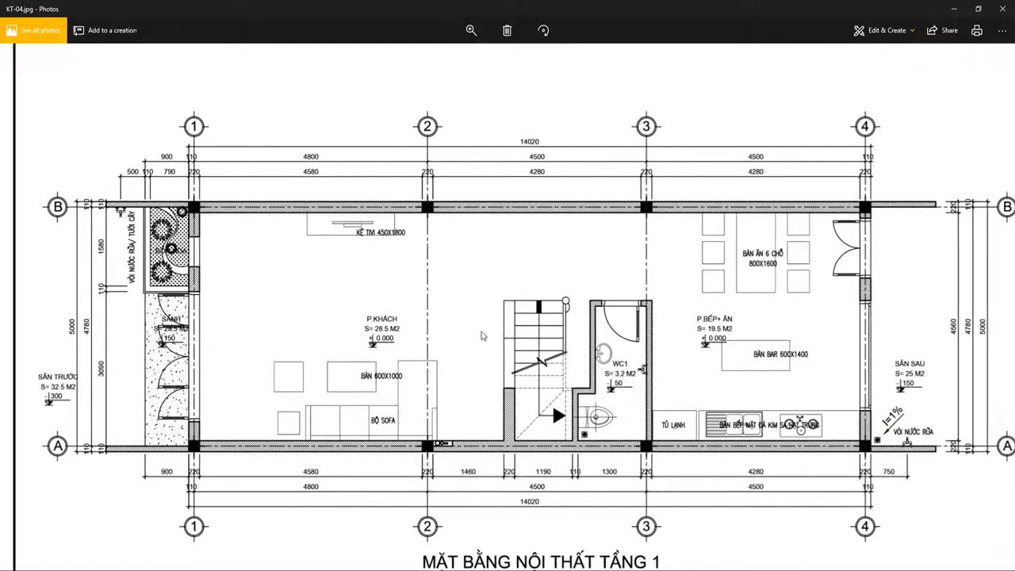
{"action": "scroll", "coordinate": [397, 337], "scroll_direction": "down", "scroll_amount": 1, "text": "ctrl"}
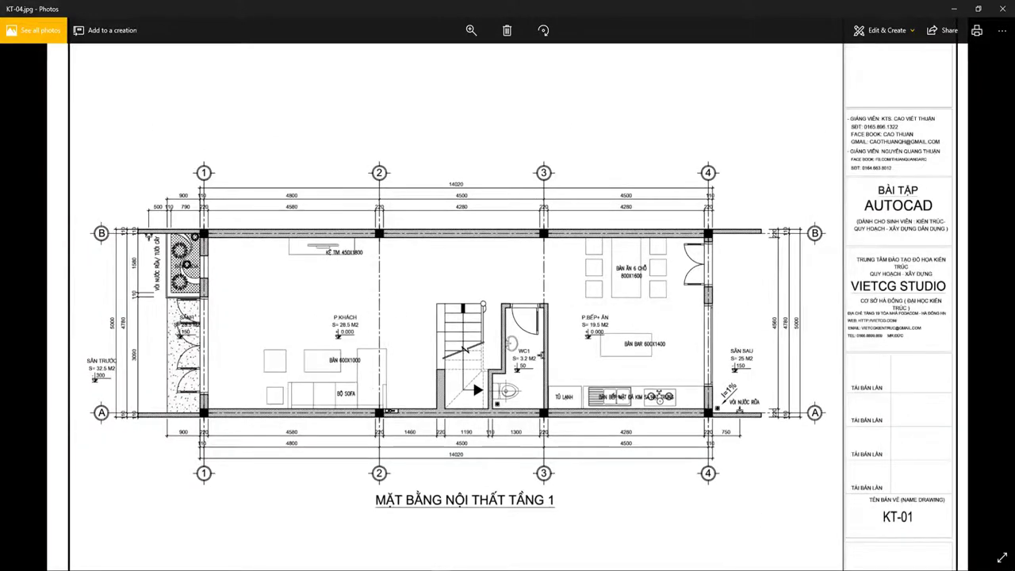
{"action": "key", "text": "alt+Tab"}
{"action": "scroll", "coordinate": [242, 323], "scroll_direction": "up", "scroll_amount": 5}
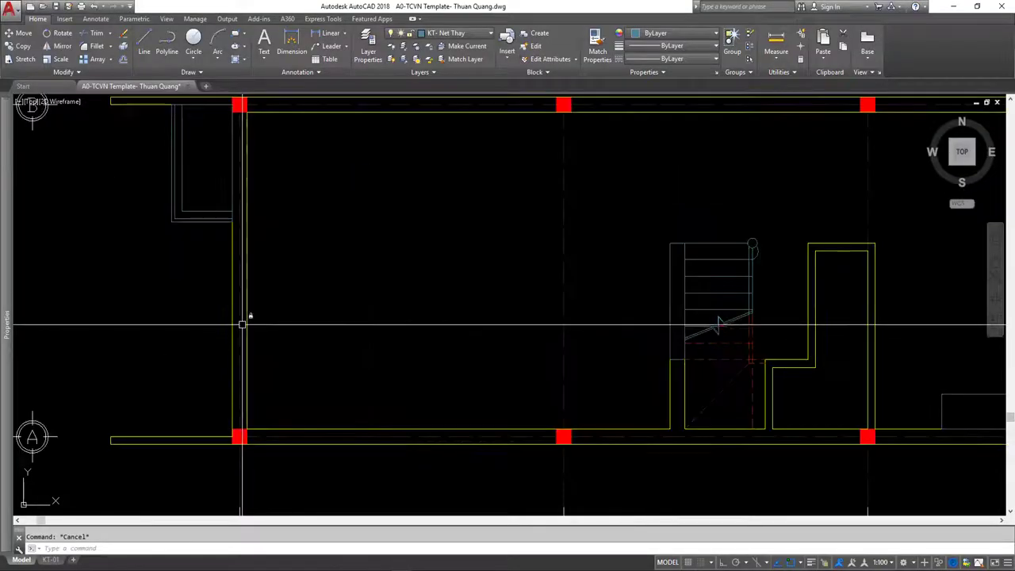
{"action": "key", "text": "alt+Tab"}
{"action": "scroll", "coordinate": [308, 367], "scroll_direction": "up", "scroll_amount": 1, "text": "ctrl"}
{"action": "scroll", "coordinate": [307, 368], "scroll_direction": "up", "scroll_amount": 1, "text": "ctrl"}
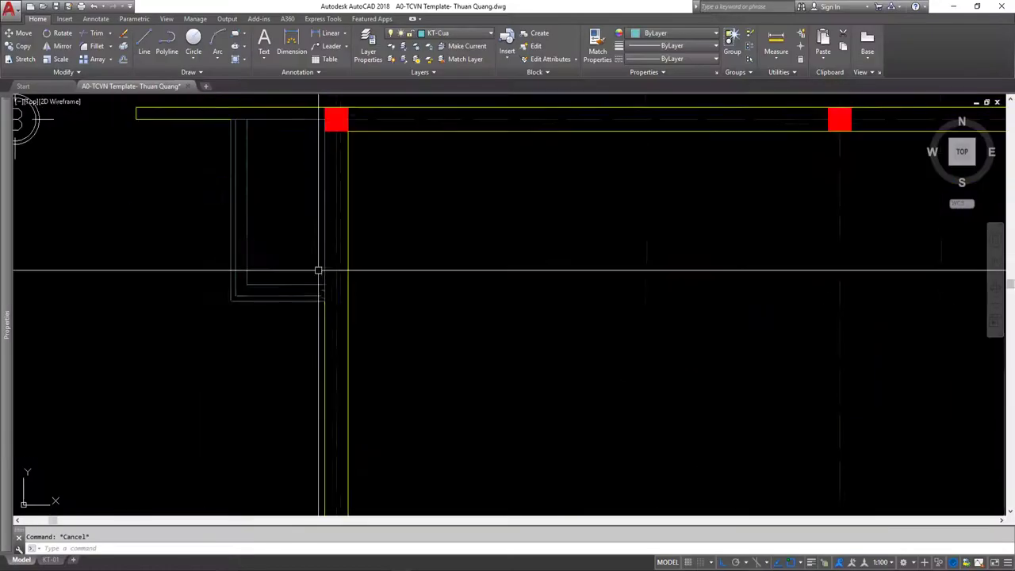
{"action": "scroll", "coordinate": [463, 279], "scroll_direction": "up", "scroll_amount": 3}
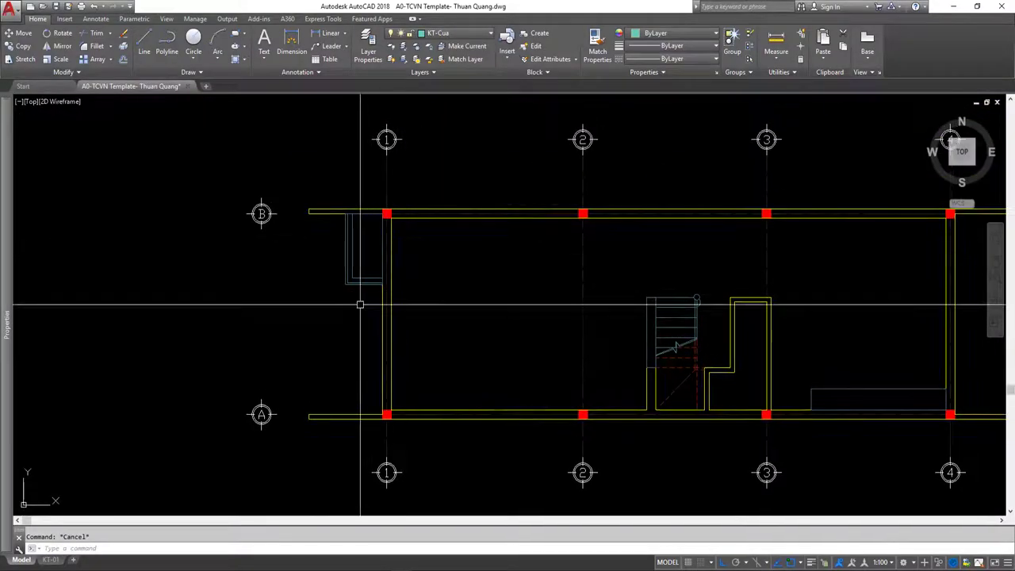
{"action": "type", "text": "l"}
{"action": "key", "text": "Return"}
{"action": "scroll", "coordinate": [387, 316], "scroll_direction": "up", "scroll_amount": 5}
- Draw the opening's edge line across the left wall near grid A
{"action": "left_click", "coordinate": [368, 352]}
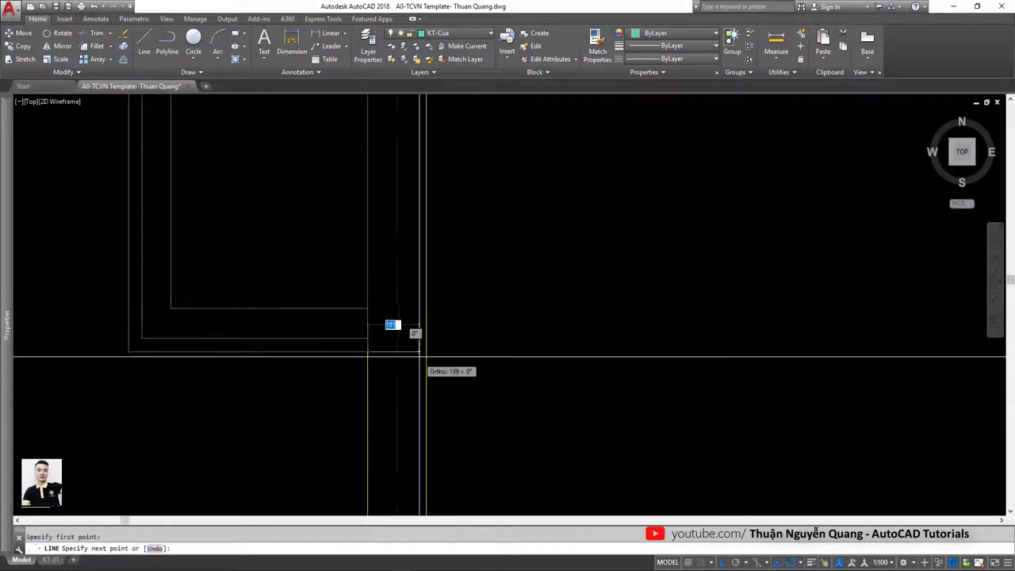
{"action": "key", "text": "Escape"}
{"action": "scroll", "coordinate": [416, 381], "scroll_direction": "down", "scroll_amount": 2}
{"action": "scroll", "coordinate": [416, 382], "scroll_direction": "down", "scroll_amount": 4}
{"action": "scroll", "coordinate": [422, 323], "scroll_direction": "down", "scroll_amount": 2}
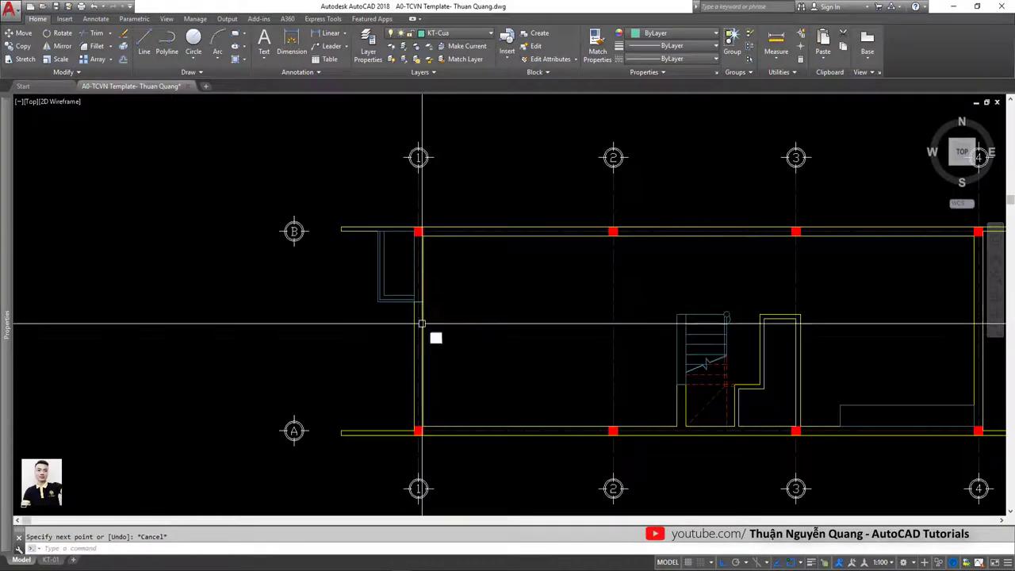
{"action": "type", "text": "l"}
{"action": "key", "text": "Return"}
{"action": "scroll", "coordinate": [423, 309], "scroll_direction": "up", "scroll_amount": 4}
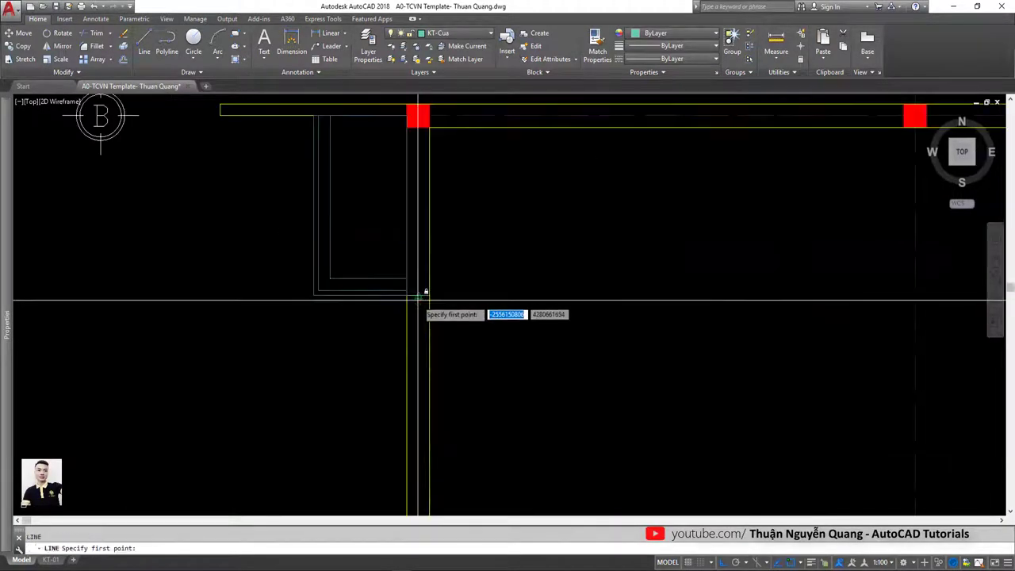
{"action": "left_click", "coordinate": [418, 293]}
{"action": "scroll", "coordinate": [406, 388], "scroll_direction": "down", "scroll_amount": 4}
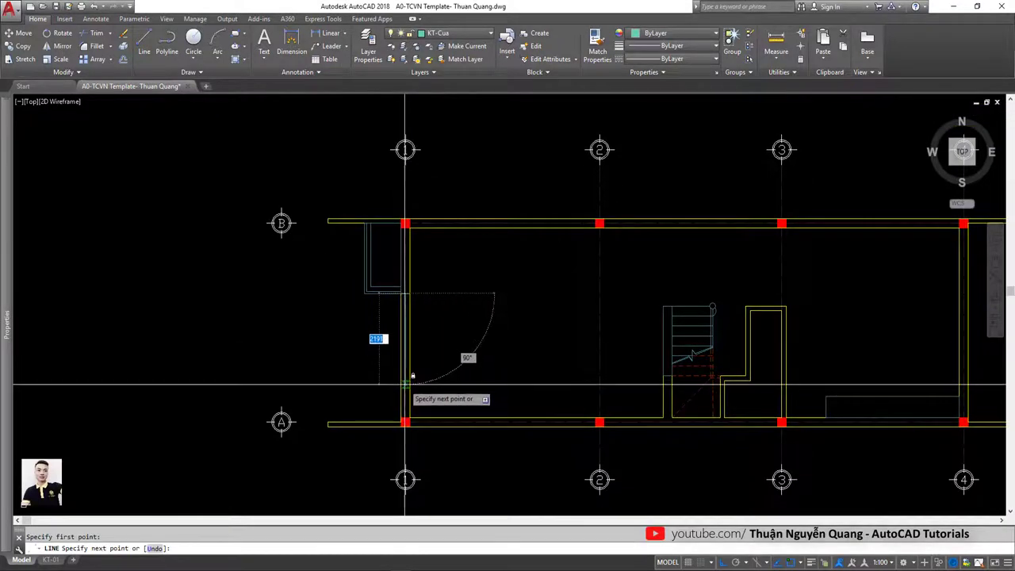
{"action": "scroll", "coordinate": [405, 389], "scroll_direction": "up", "scroll_amount": 4}
{"action": "key", "text": "Escape"}
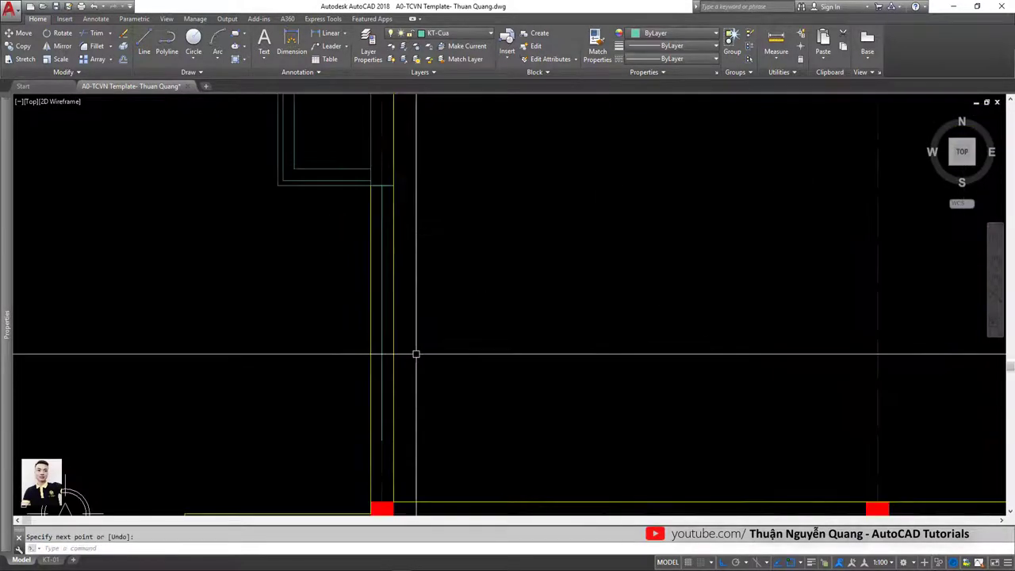
{"action": "type", "text": "l"}
{"action": "key", "text": "Return"}
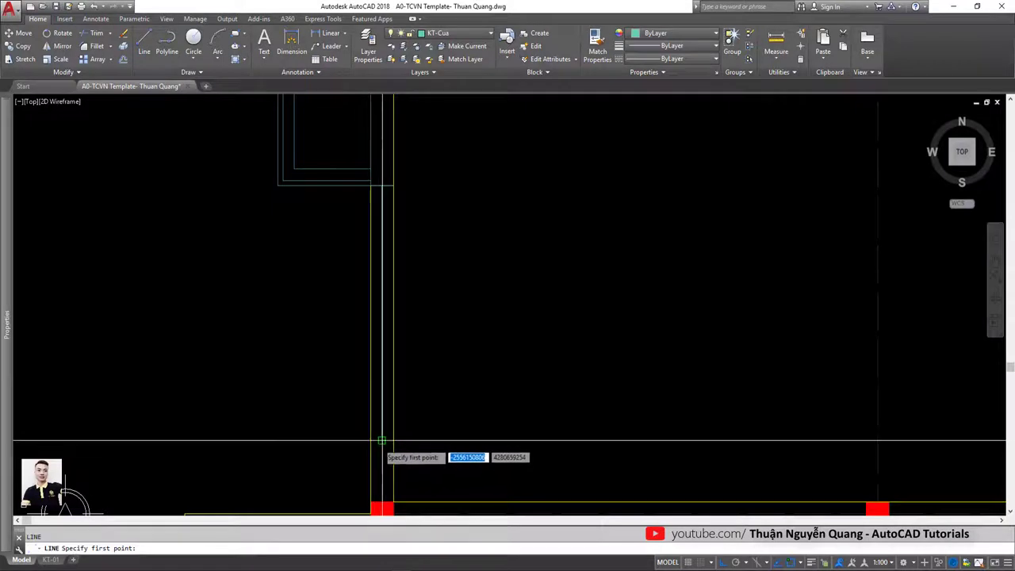
{"action": "left_click", "coordinate": [392, 440]}
{"action": "scroll", "coordinate": [391, 440], "scroll_direction": "down", "scroll_amount": 2}
{"action": "key", "text": "Escape"}
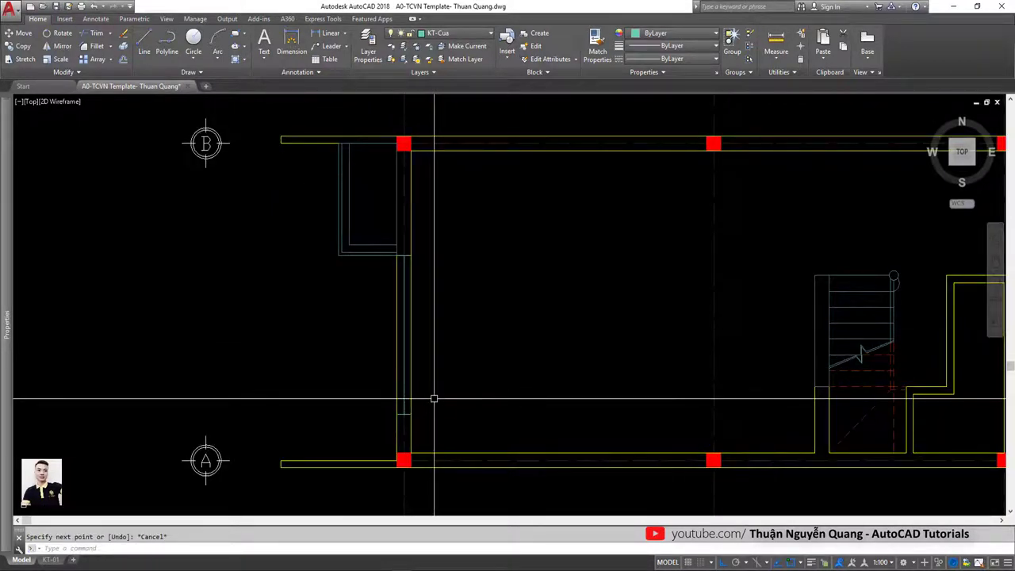
- Trim the wall lines between the opening's edge lines
{"action": "type", "text": "tr"}
{"action": "key", "text": "Return"}
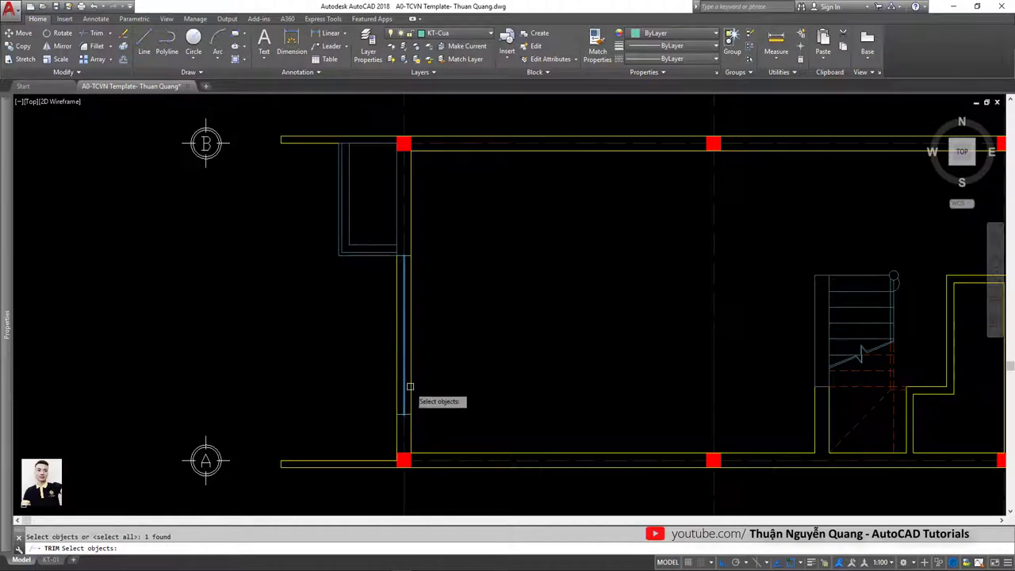
{"action": "scroll", "coordinate": [407, 413], "scroll_direction": "up", "scroll_amount": 3}
{"action": "scroll", "coordinate": [408, 356], "scroll_direction": "down", "scroll_amount": 3}
{"action": "scroll", "coordinate": [412, 270], "scroll_direction": "up", "scroll_amount": 2}
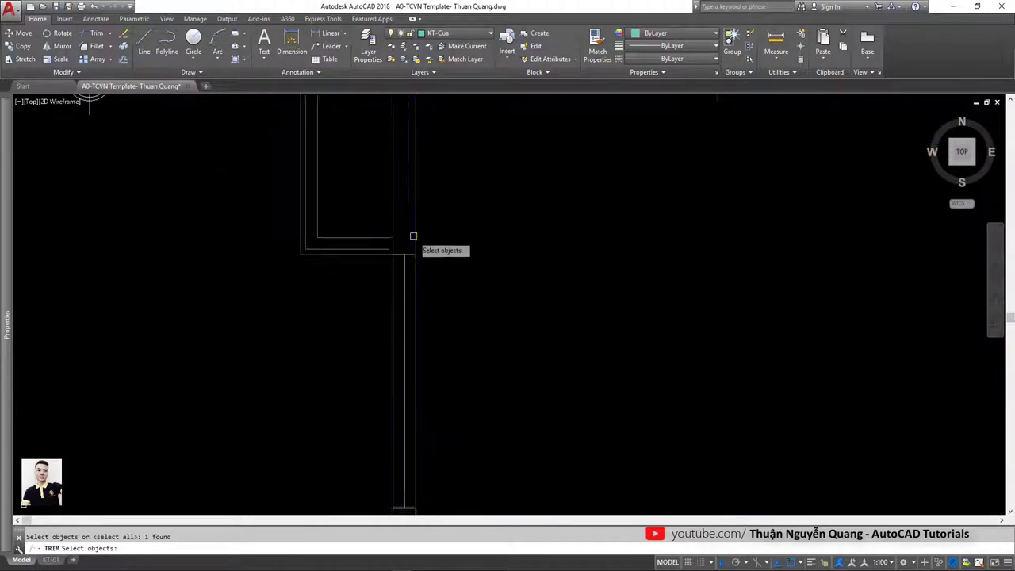
{"action": "scroll", "coordinate": [415, 274], "scroll_direction": "down", "scroll_amount": 3}
{"action": "key", "text": "Return"}
{"action": "left_click", "coordinate": [419, 302]}
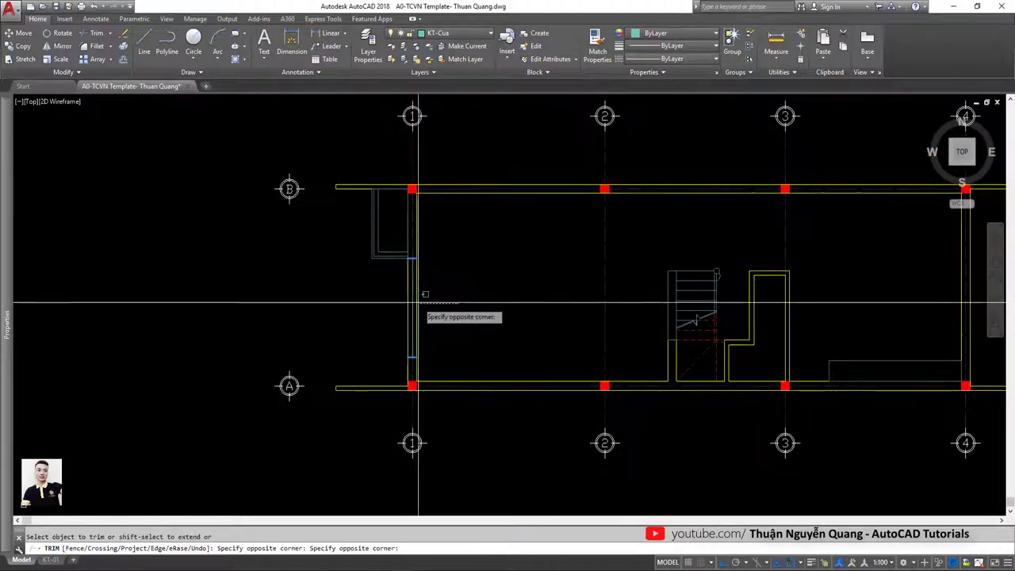
{"action": "scroll", "coordinate": [423, 294], "scroll_direction": "up", "scroll_amount": 4}
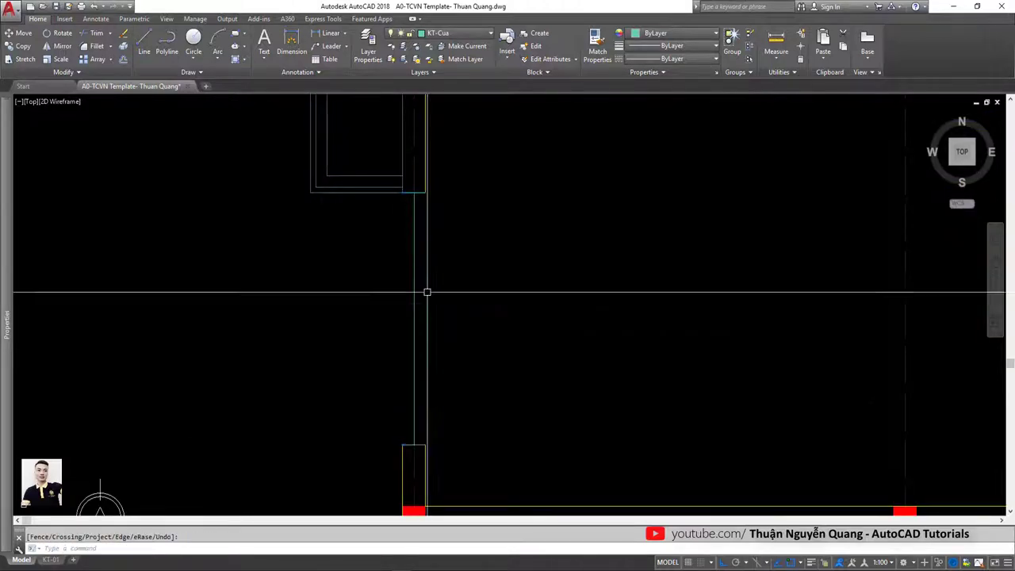
{"action": "scroll", "coordinate": [426, 293], "scroll_direction": "down", "scroll_amount": 2}
{"action": "left_click", "coordinate": [373, 335]}
{"action": "key", "text": "Escape"}
- Erase the leftover wall segments inside the opening
{"action": "left_click", "coordinate": [424, 278]}
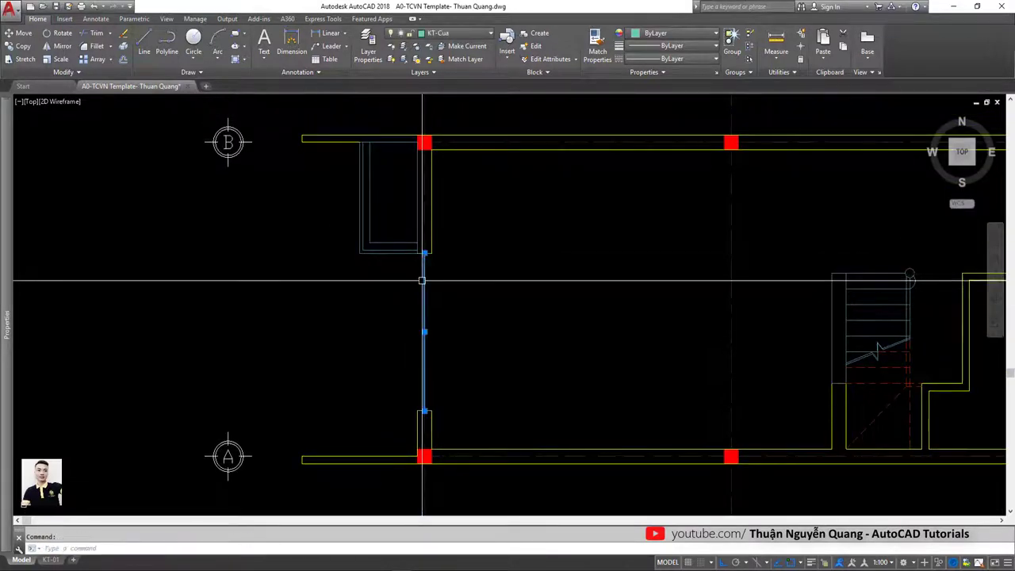
{"action": "left_click", "coordinate": [435, 308]}
{"action": "left_click", "coordinate": [412, 339]}
{"action": "key", "text": "Delete"}
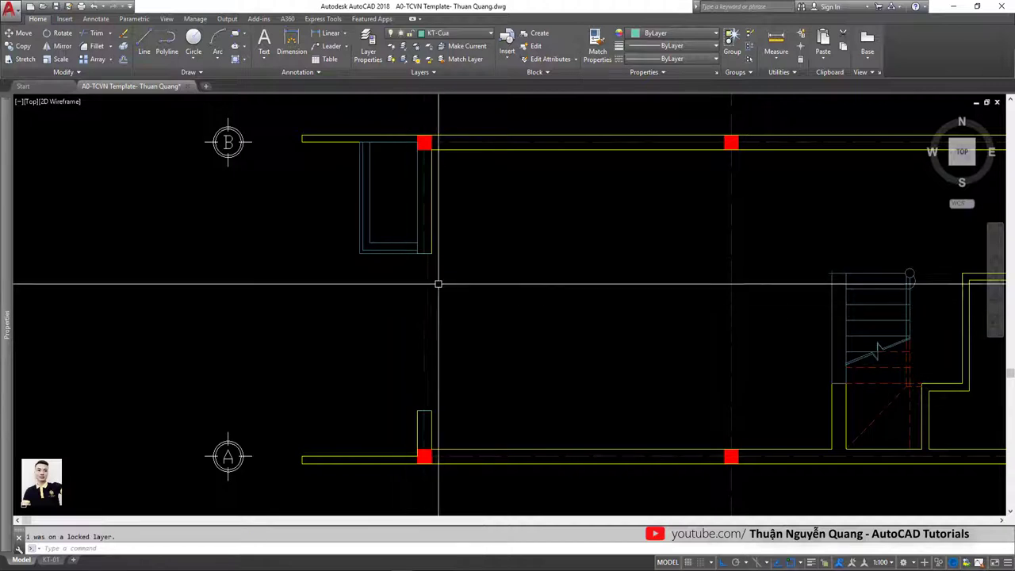
{"action": "left_click", "coordinate": [429, 270]}
{"action": "key", "text": "Escape"}
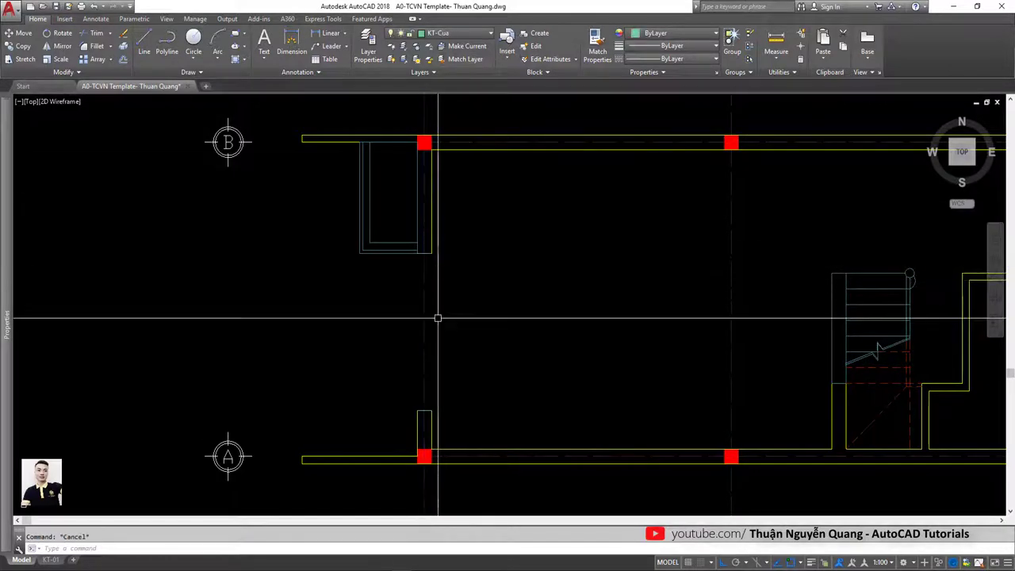
{"action": "scroll", "coordinate": [425, 268], "scroll_direction": "up", "scroll_amount": 2}
- Draw a 220 by 5 door-frame rectangle at the opening, discarding a misplaced first try
{"action": "type", "text": "rec"}
{"action": "key", "text": "Return"}
{"action": "scroll", "coordinate": [413, 242], "scroll_direction": "up", "scroll_amount": 4}
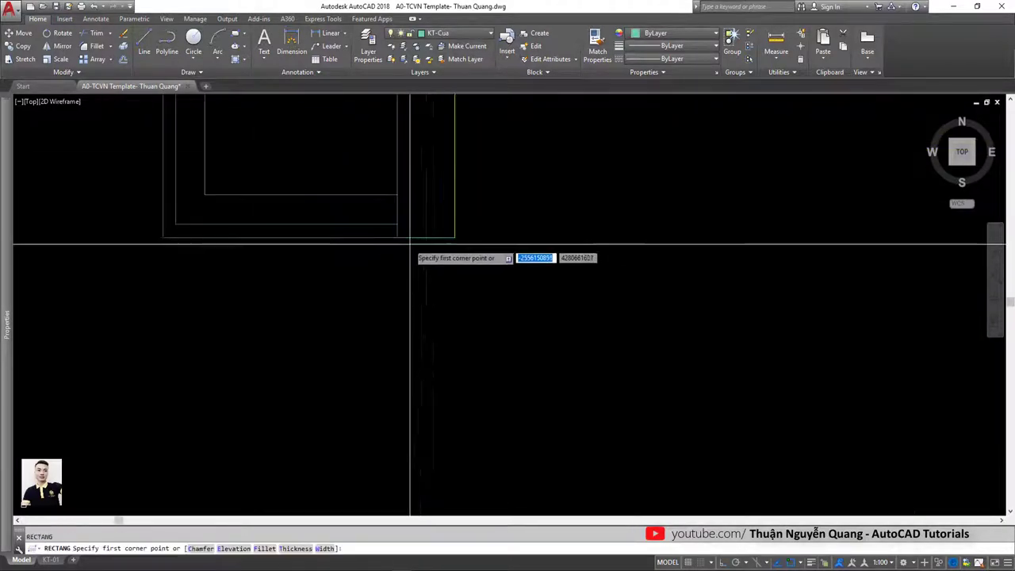
{"action": "left_click", "coordinate": [397, 236]}
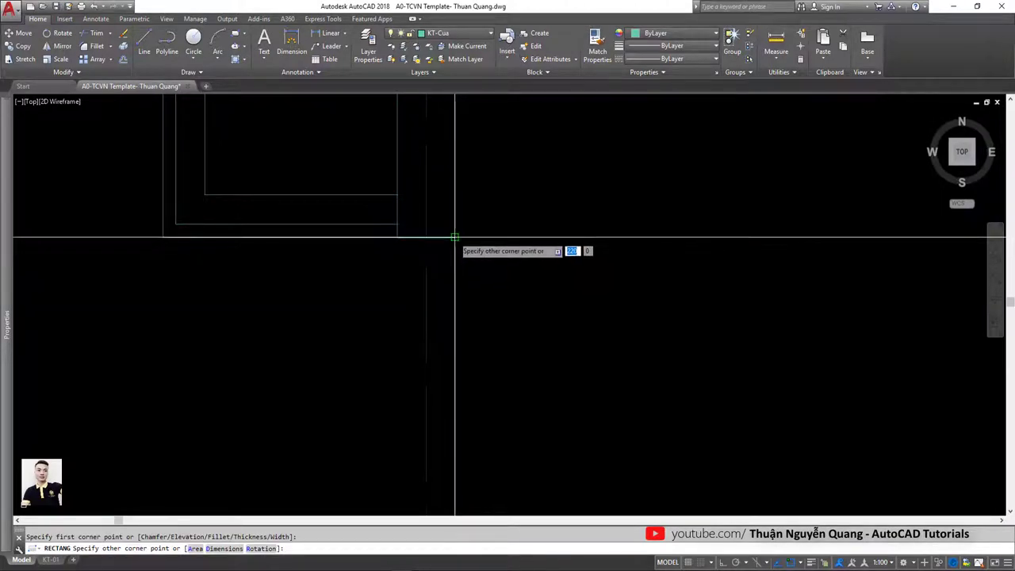
{"action": "key", "text": "Escape"}
{"action": "key", "text": "space"}
{"action": "left_click", "coordinate": [485, 257]}
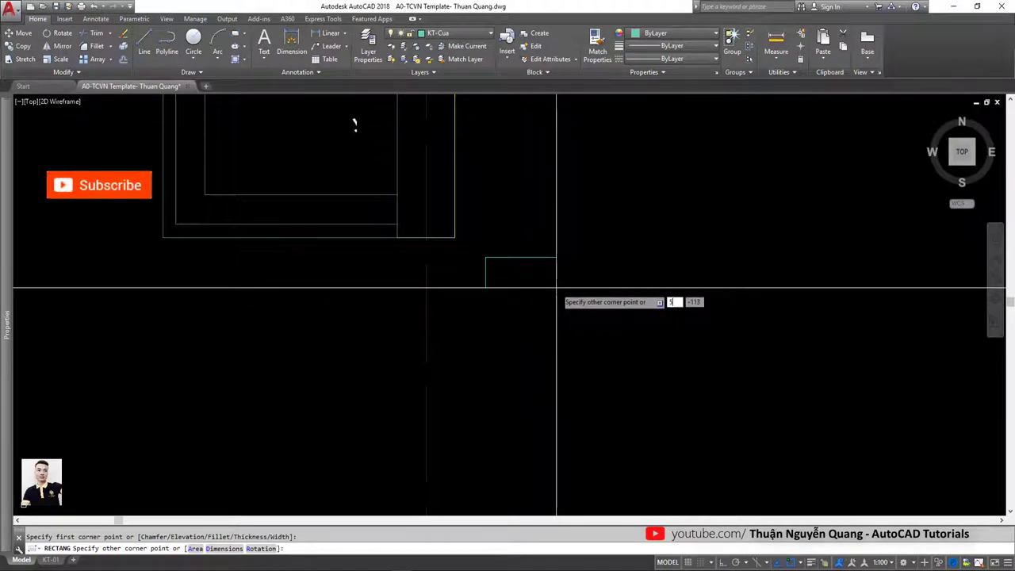
{"action": "type", "text": "220"}
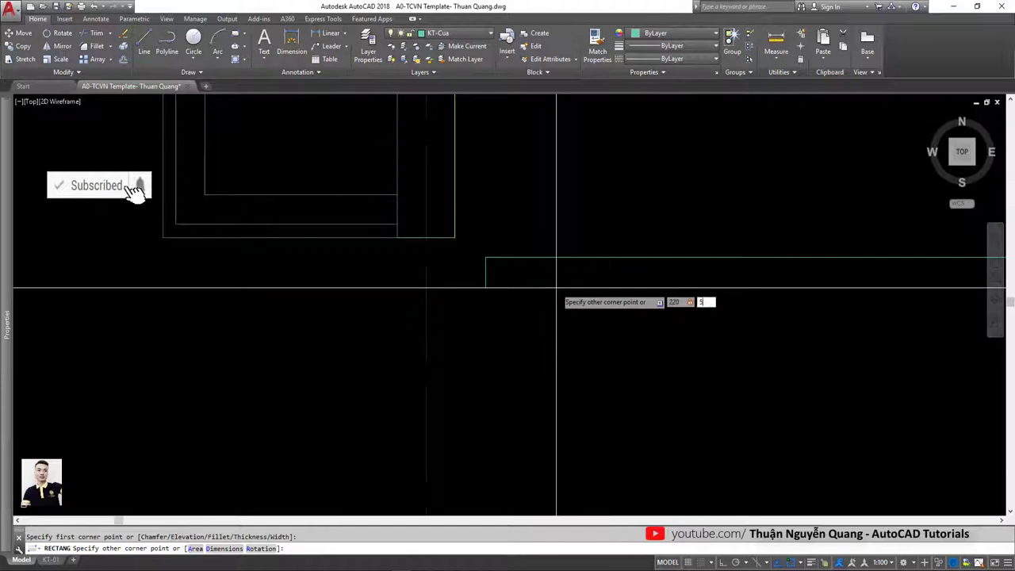
{"action": "key", "text": "Tab"}
{"action": "type", "text": "5"}
{"action": "key", "text": "Return"}
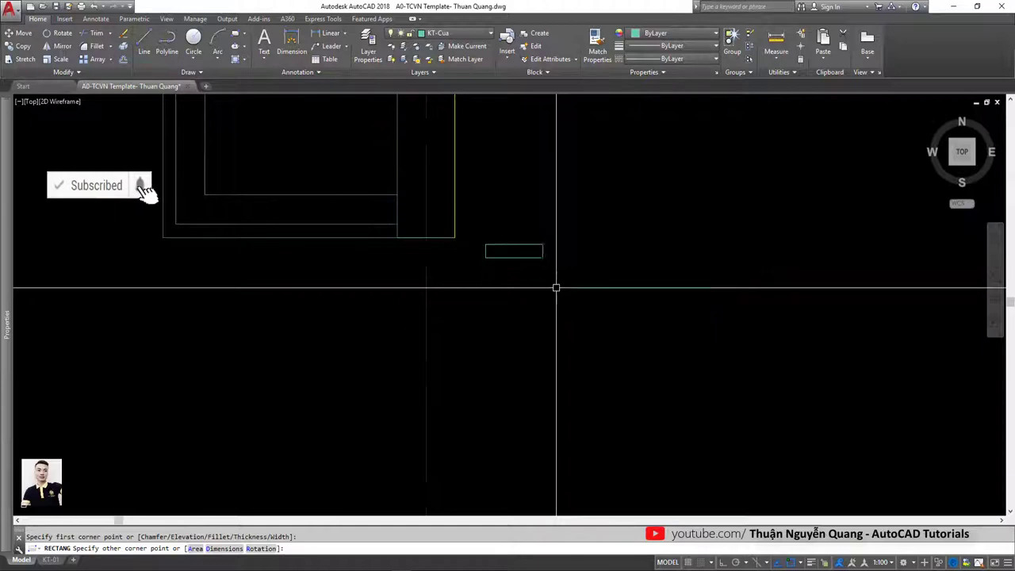
- Move the thin rectangle to the wall's lower corner and compare against KT-04.jpg
{"action": "left_click", "coordinate": [561, 283]}
{"action": "left_click", "coordinate": [524, 243]}
{"action": "type", "text": "m"}
{"action": "key", "text": "space"}
{"action": "left_click", "coordinate": [544, 244]}
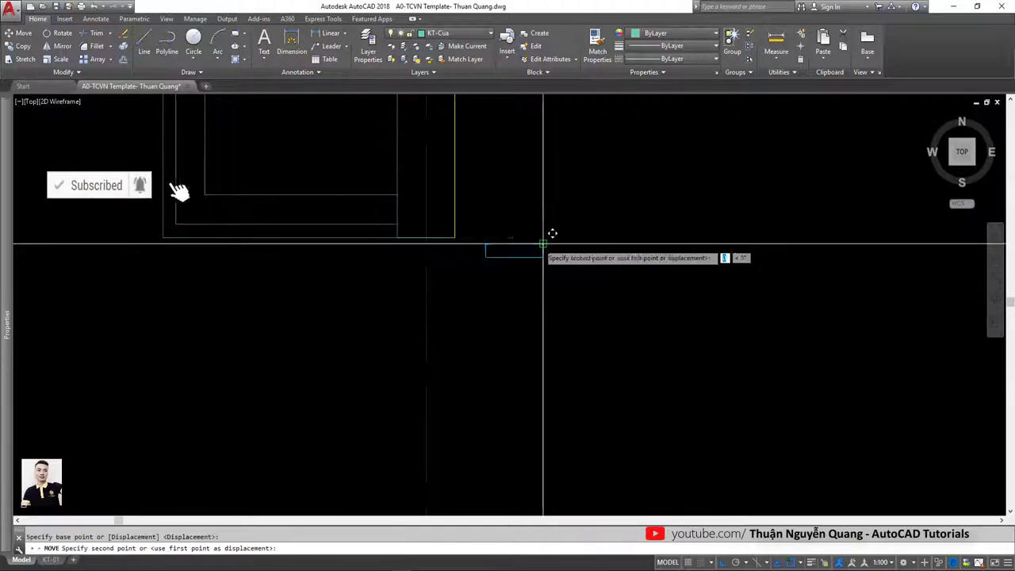
{"action": "left_click", "coordinate": [455, 238]}
{"action": "left_click", "coordinate": [448, 281]}
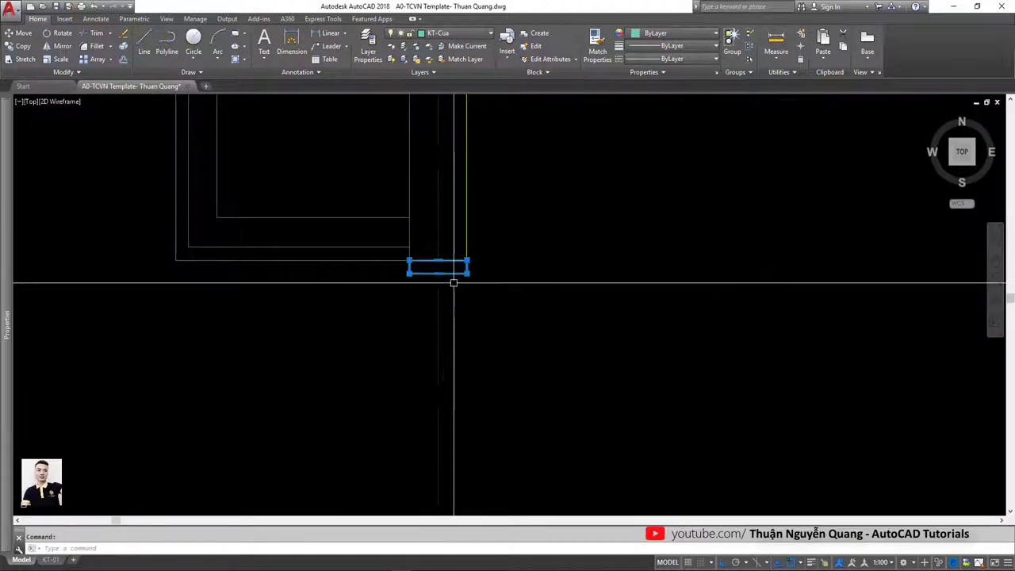
{"action": "key", "text": "alt+Tab"}
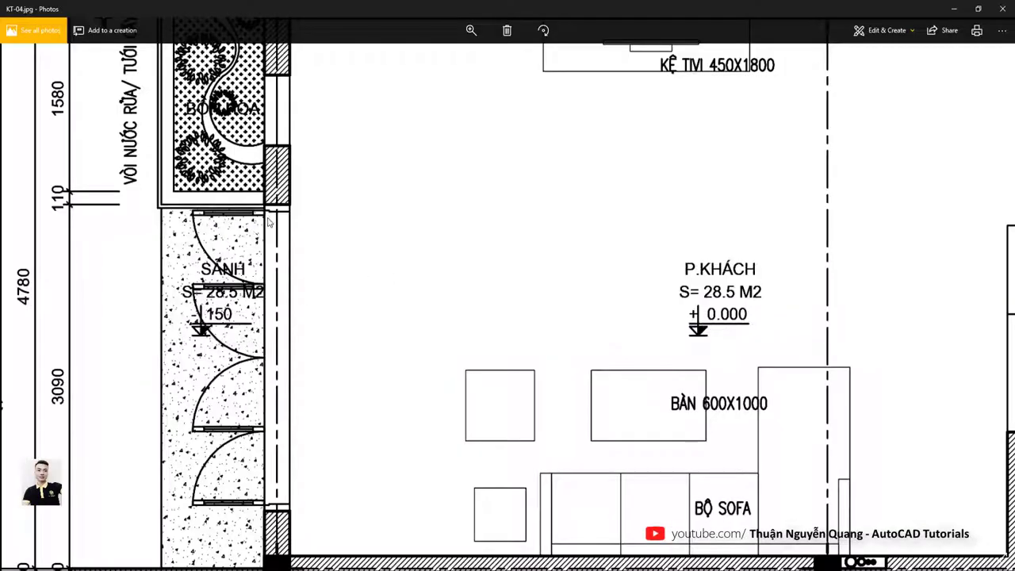
{"action": "key", "text": "alt+Tab"}
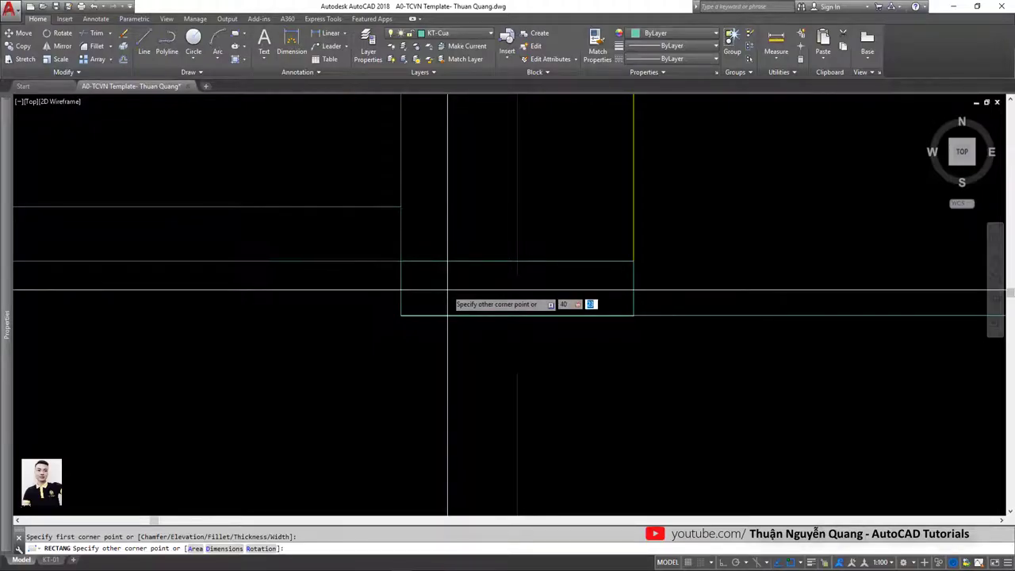
- Draw a 40 by 15 rectangle, replacing a misplaced first one
{"action": "key", "text": "Return"}
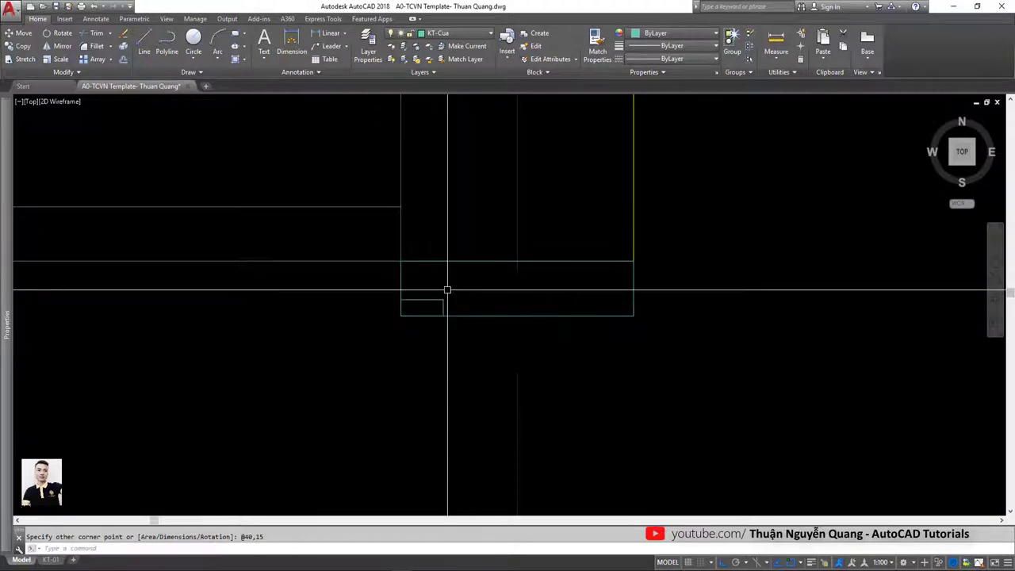
{"action": "left_click", "coordinate": [421, 325]}
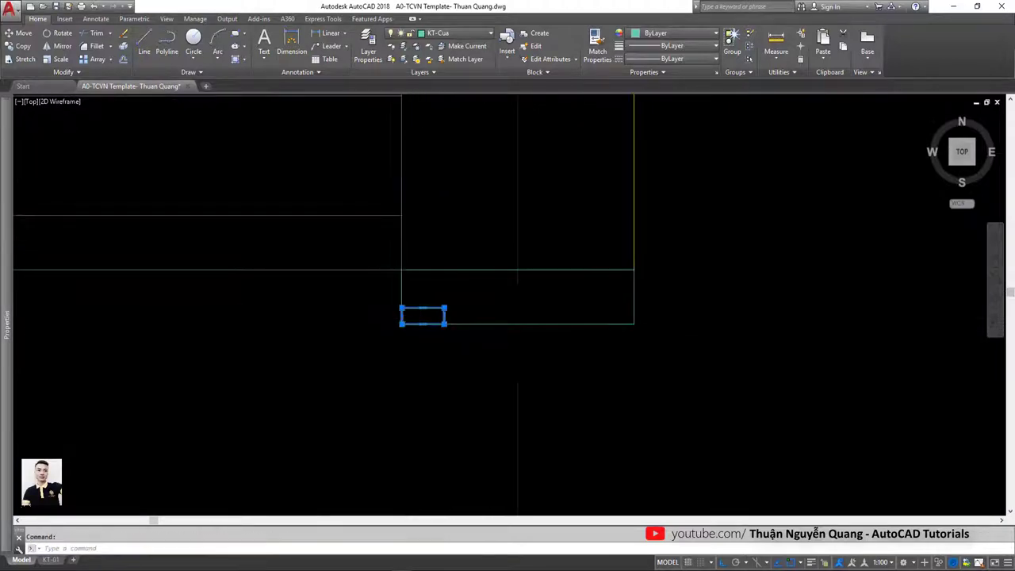
{"action": "scroll", "coordinate": [449, 324], "scroll_direction": "down", "scroll_amount": 2}
{"action": "scroll", "coordinate": [448, 319], "scroll_direction": "up", "scroll_amount": 2}
{"action": "key", "text": "Delete"}
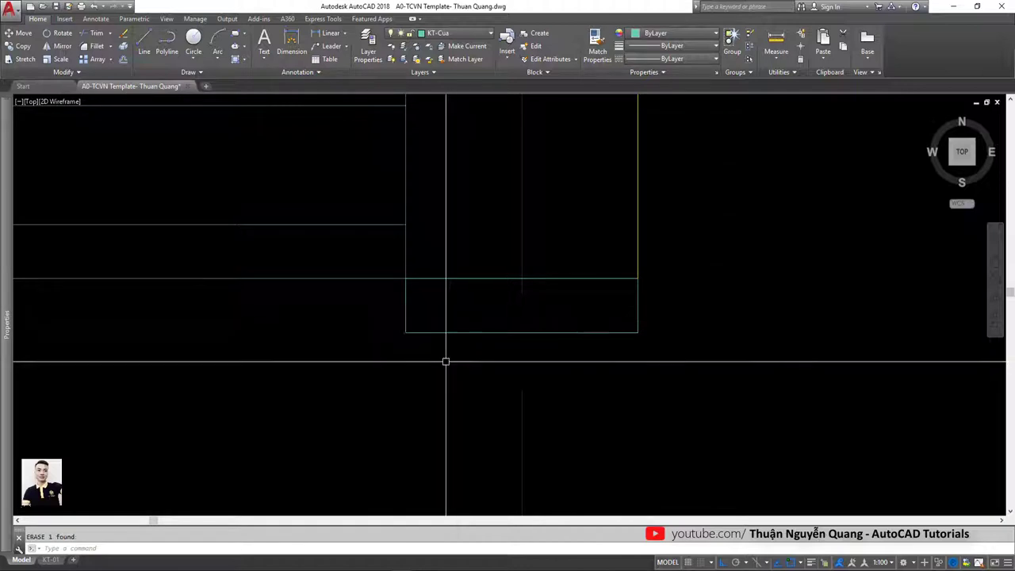
{"action": "scroll", "coordinate": [440, 369], "scroll_direction": "down", "scroll_amount": 2}
{"action": "key", "text": "Return"}
{"action": "left_click", "coordinate": [397, 350]}
{"action": "type", "text": "15"}
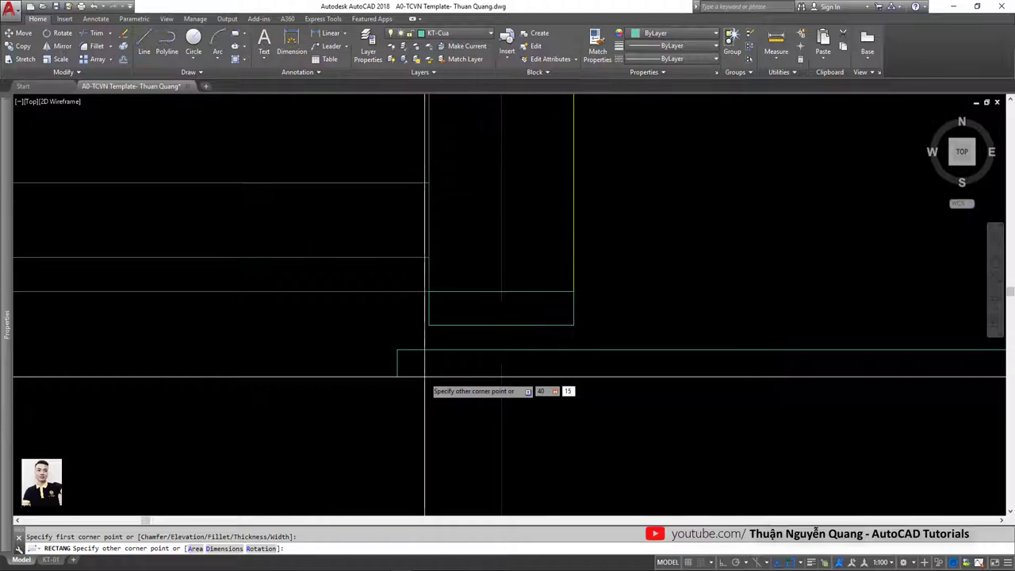
{"action": "key", "text": "Return"}
{"action": "left_click", "coordinate": [410, 349]}
{"action": "scroll", "coordinate": [407, 355], "scroll_direction": "up", "scroll_amount": 3}
- Move the 40 by 15 rectangle to the frame corner and trim the overlapping lines
{"action": "type", "text": "m"}
{"action": "key", "text": "Return"}
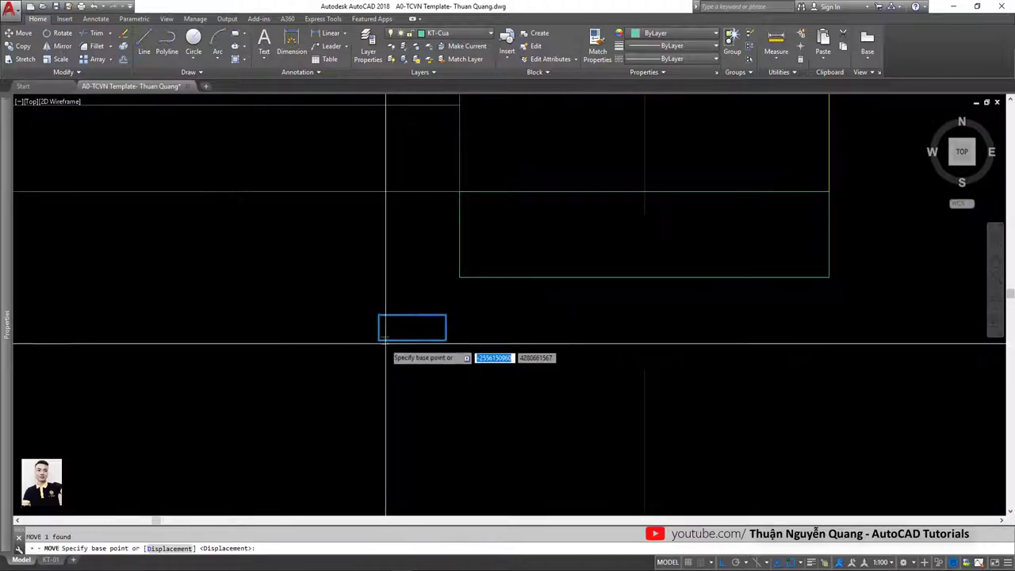
{"action": "left_click", "coordinate": [386, 344]}
{"action": "scroll", "coordinate": [468, 273], "scroll_direction": "down", "scroll_amount": 2}
{"action": "scroll", "coordinate": [492, 309], "scroll_direction": "down", "scroll_amount": 2}
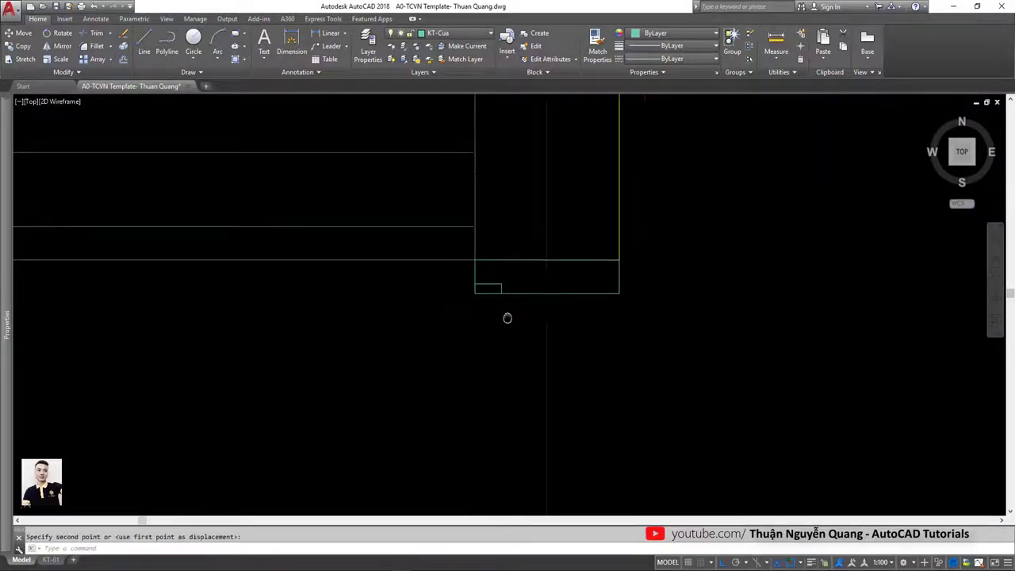
{"action": "middle_click_drag", "start_coordinate": [508, 318], "coordinate": [498, 335]}
{"action": "left_click", "coordinate": [499, 336]}
{"action": "type", "text": "tr"}
{"action": "key", "text": "Return"}
{"action": "key", "text": "Return"}
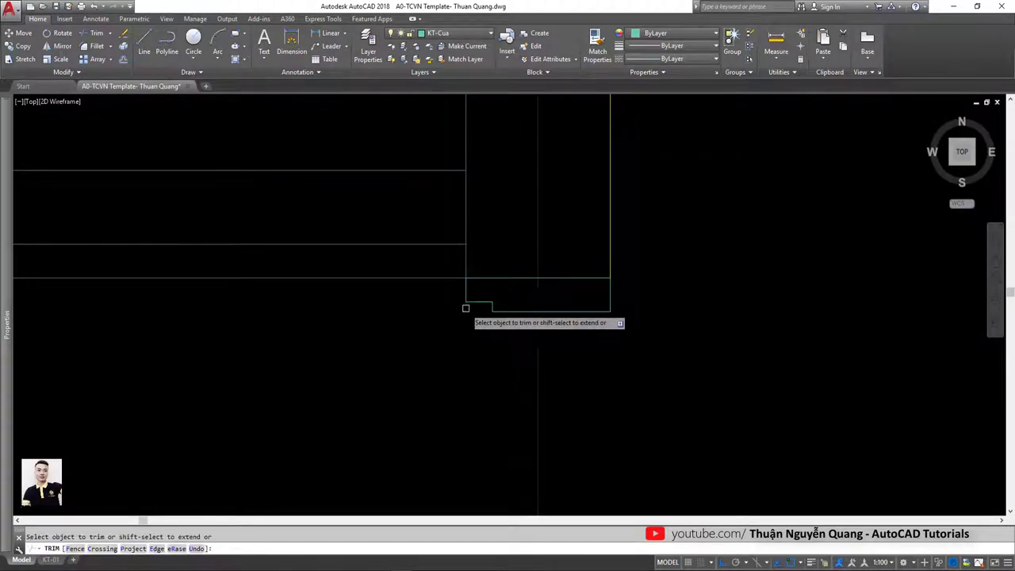
{"action": "key", "text": "Escape"}
- Start mirroring the notched frame piece with a midpoint snap, then cancel the attempt
{"action": "scroll", "coordinate": [475, 333], "scroll_direction": "down", "scroll_amount": 2}
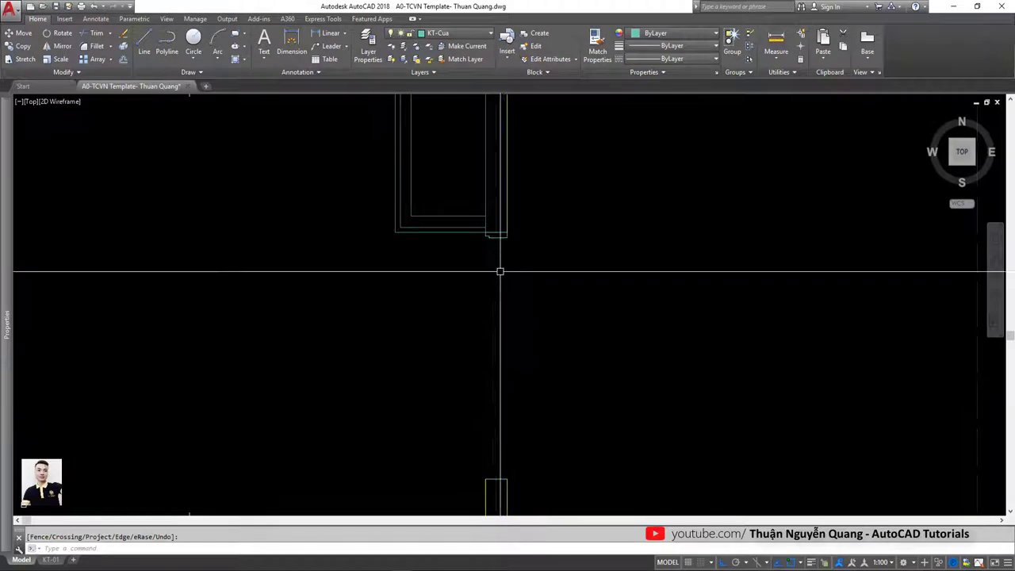
{"action": "scroll", "coordinate": [494, 251], "scroll_direction": "up", "scroll_amount": 2}
{"action": "scroll", "coordinate": [487, 251], "scroll_direction": "up", "scroll_amount": 2}
{"action": "left_click", "coordinate": [491, 276]}
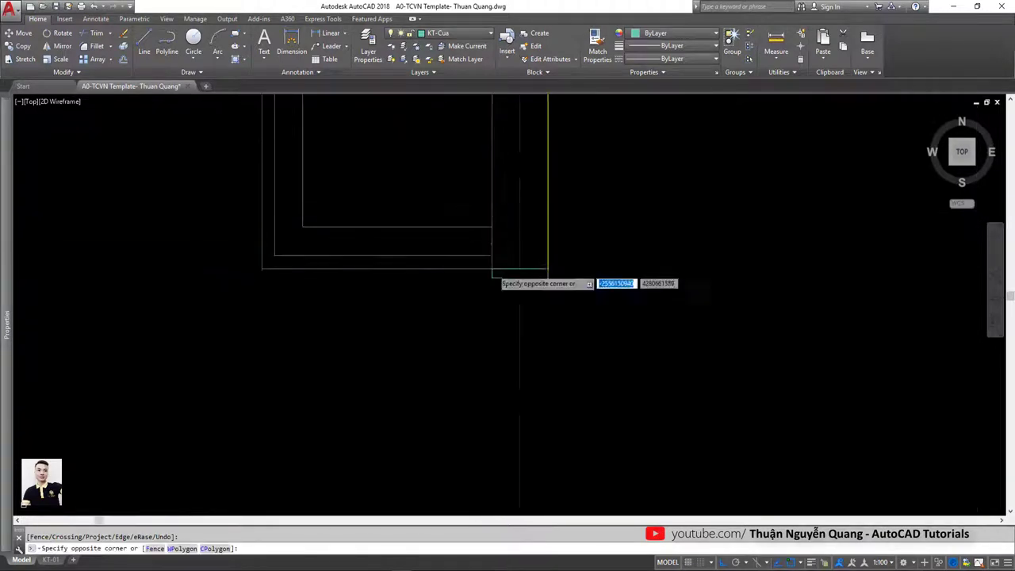
{"action": "left_click", "coordinate": [578, 300]}
{"action": "type", "text": "i"}
{"action": "key", "text": "Return"}
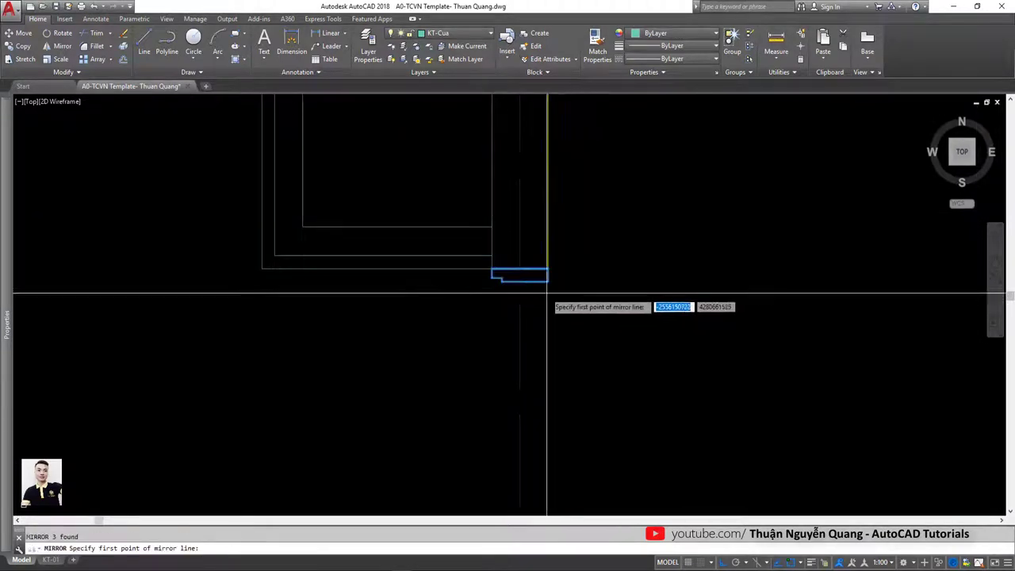
{"action": "scroll", "coordinate": [546, 294], "scroll_direction": "down", "scroll_amount": 2}
{"action": "scroll", "coordinate": [557, 306], "scroll_direction": "down", "scroll_amount": 2}
{"action": "scroll", "coordinate": [563, 314], "scroll_direction": "up", "scroll_amount": 1}
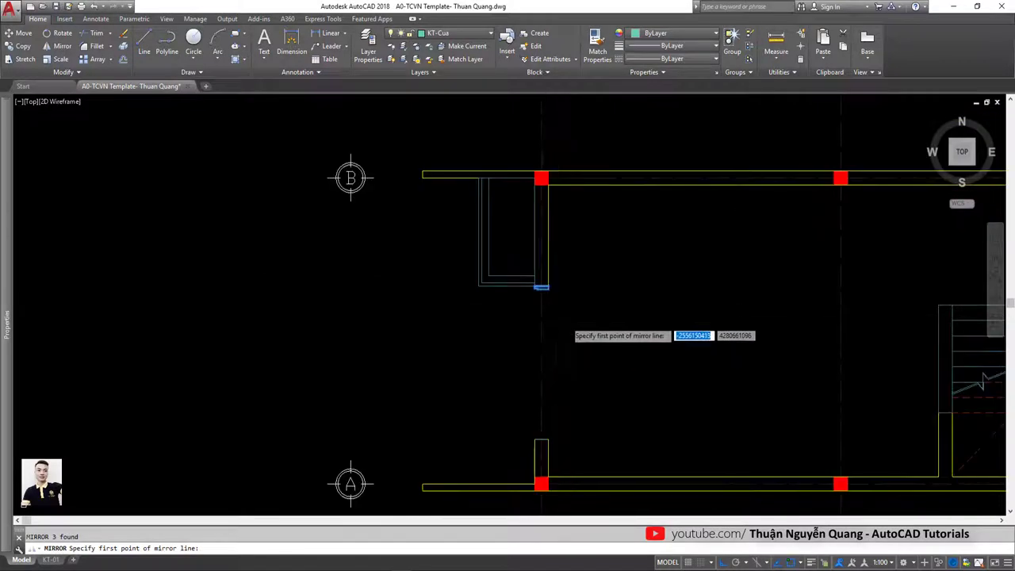
{"action": "right_click", "coordinate": [566, 321], "text": "shift"}
{"action": "left_click", "coordinate": [611, 79]}
{"action": "scroll", "coordinate": [547, 297], "scroll_direction": "up", "scroll_amount": 2}
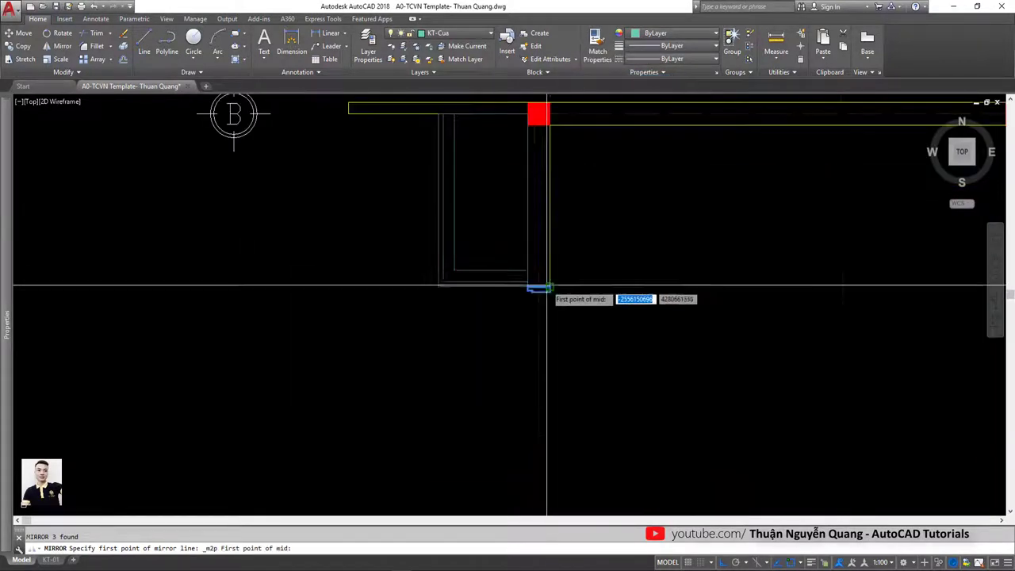
{"action": "scroll", "coordinate": [541, 292], "scroll_direction": "up", "scroll_amount": 1}
{"action": "scroll", "coordinate": [536, 287], "scroll_direction": "up", "scroll_amount": 1}
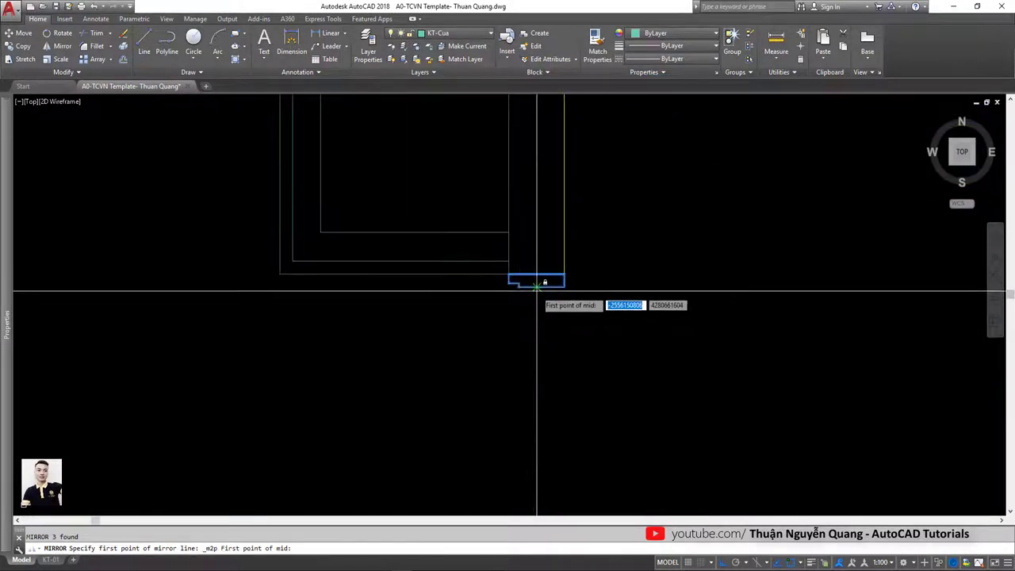
{"action": "left_click", "coordinate": [536, 289]}
{"action": "scroll", "coordinate": [523, 317], "scroll_direction": "down", "scroll_amount": 4}
{"action": "scroll", "coordinate": [543, 363], "scroll_direction": "up", "scroll_amount": 3}
{"action": "scroll", "coordinate": [544, 336], "scroll_direction": "down", "scroll_amount": 1}
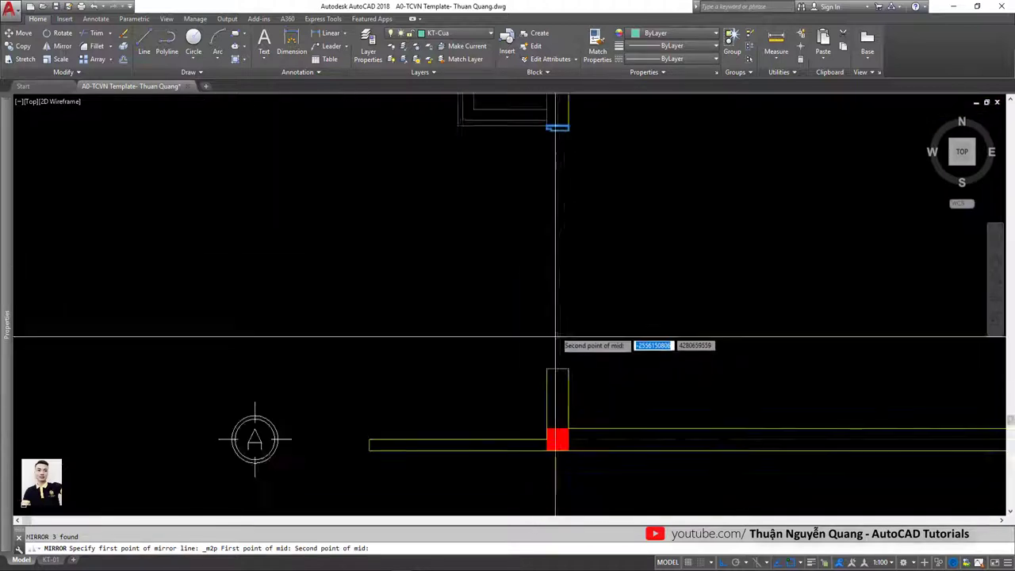
{"action": "middle_click_drag", "start_coordinate": [544, 336], "coordinate": [498, 404]}
{"action": "key", "text": "Escape"}
- Mirror the notched frame piece to the lower jamb near axis A, keeping the original
{"action": "scroll", "coordinate": [525, 208], "scroll_direction": "up", "scroll_amount": 3}
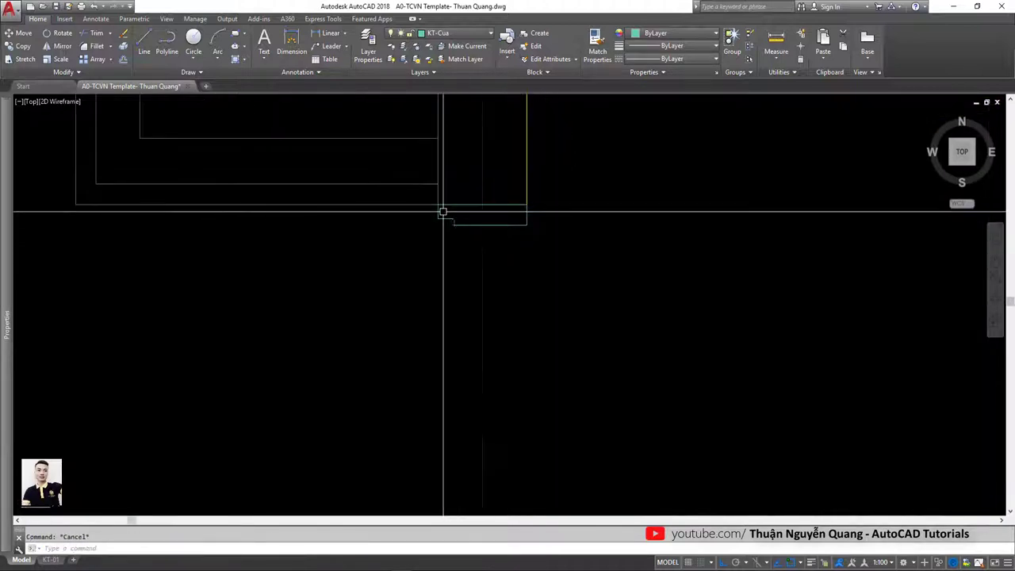
{"action": "left_click", "coordinate": [421, 199]}
{"action": "left_click", "coordinate": [567, 252]}
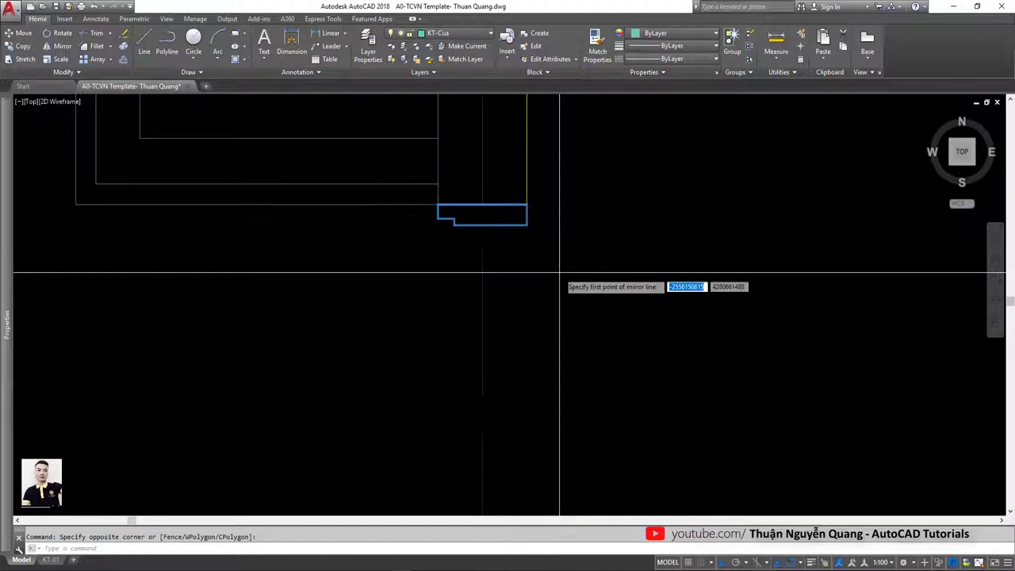
{"action": "right_click", "coordinate": [560, 273], "text": "shift"}
{"action": "left_click", "coordinate": [597, 300]}
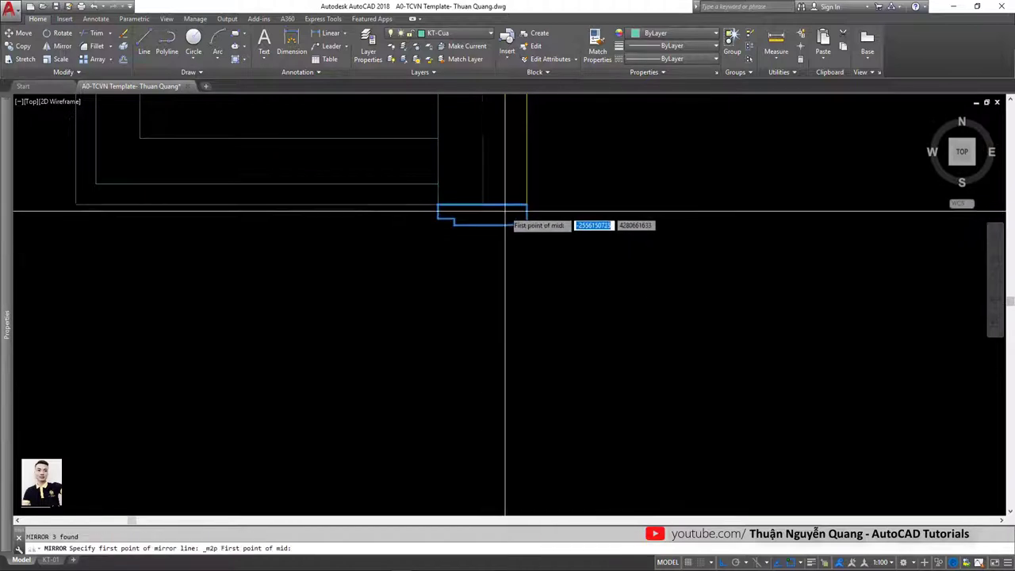
{"action": "left_click", "coordinate": [483, 204]}
{"action": "scroll", "coordinate": [488, 261], "scroll_direction": "down", "scroll_amount": 2}
{"action": "middle_click_drag", "start_coordinate": [490, 392], "coordinate": [487, 294]}
{"action": "scroll", "coordinate": [492, 357], "scroll_direction": "down", "scroll_amount": 2}
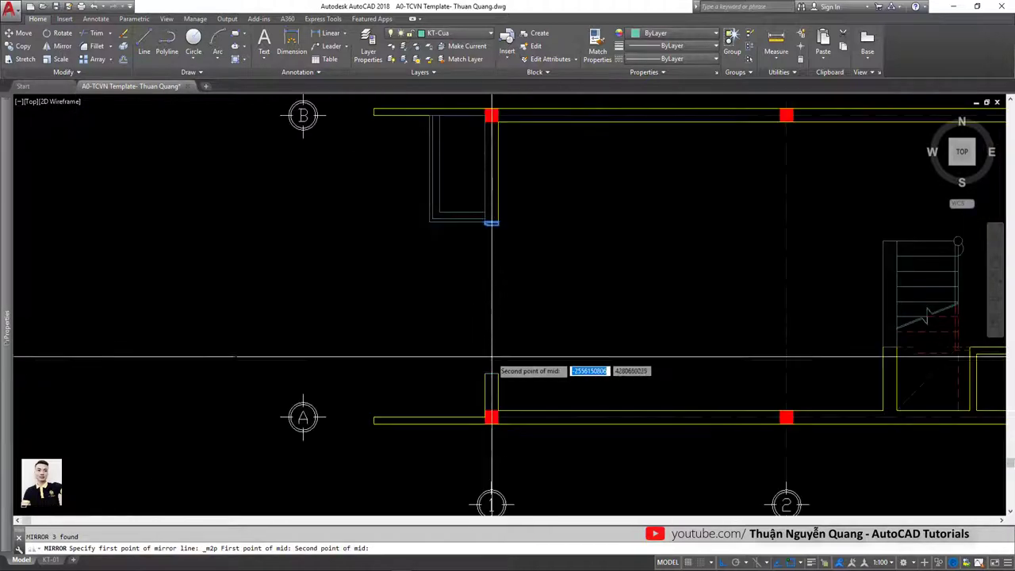
{"action": "left_click", "coordinate": [492, 370]}
{"action": "left_click", "coordinate": [415, 313]}
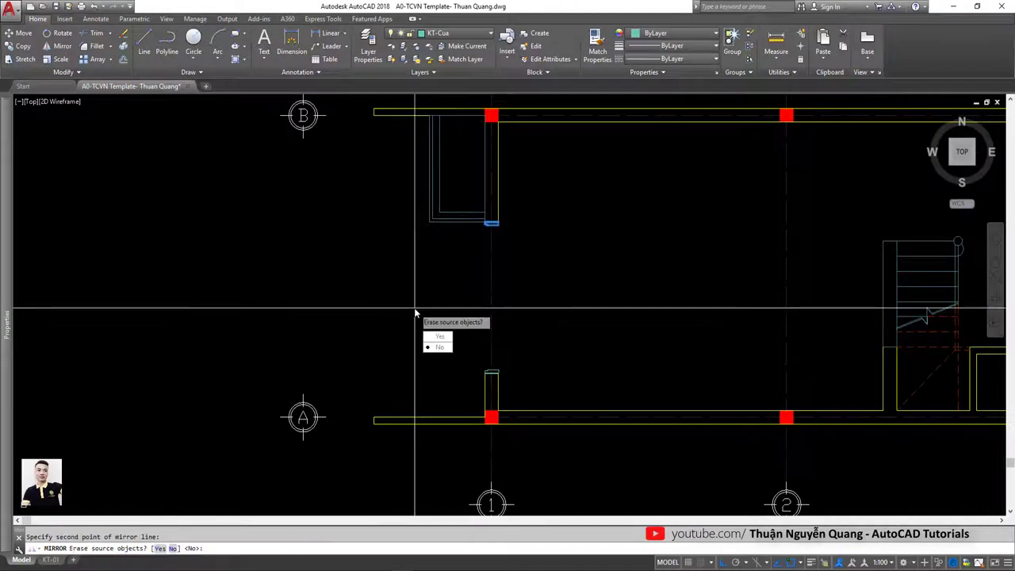
{"action": "key", "text": "Return"}
{"action": "scroll", "coordinate": [414, 313], "scroll_direction": "up", "scroll_amount": 4}
{"action": "scroll", "coordinate": [456, 304], "scroll_direction": "down", "scroll_amount": 2}
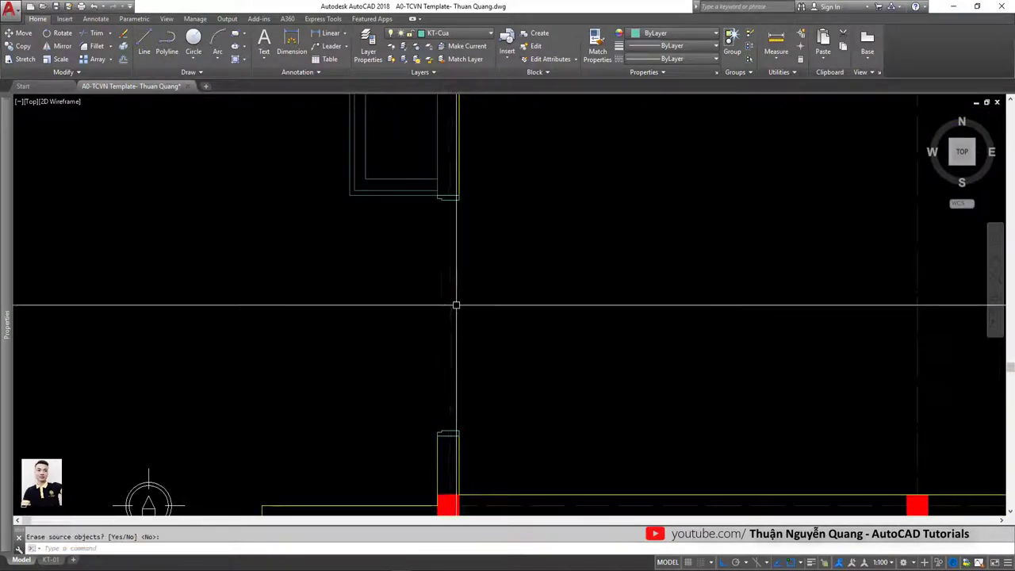
- Draw a line across the door opening, starting from the jamb corner
{"action": "type", "text": "l"}
{"action": "key", "text": "Return"}
{"action": "left_click", "coordinate": [449, 200]}
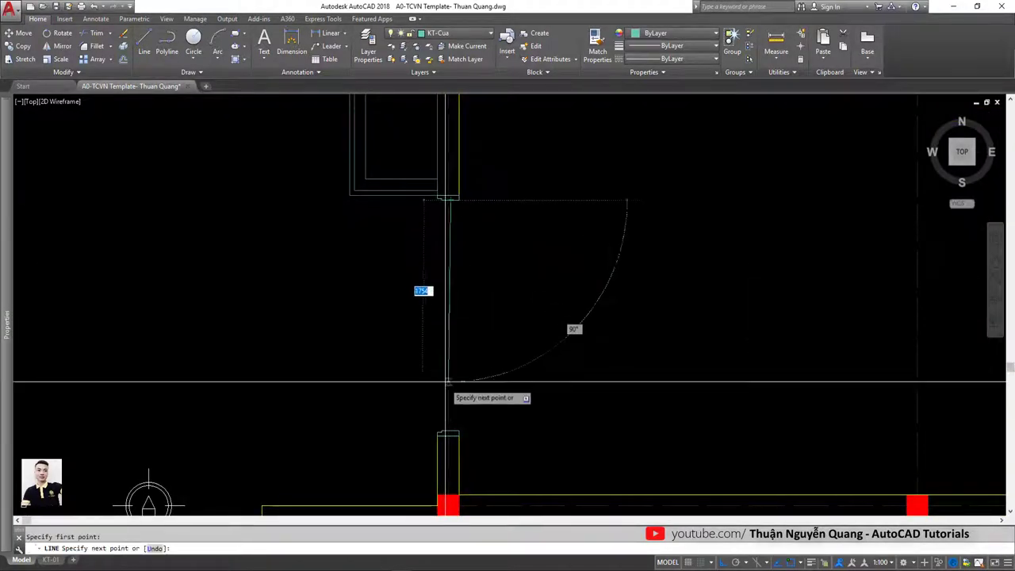
{"action": "left_click", "coordinate": [448, 382]}
{"action": "key", "text": "Escape"}
- Divide the line across the opening into 4 equal parts
{"action": "scroll", "coordinate": [460, 283], "scroll_direction": "up", "scroll_amount": 3}
{"action": "left_click", "coordinate": [481, 222]}
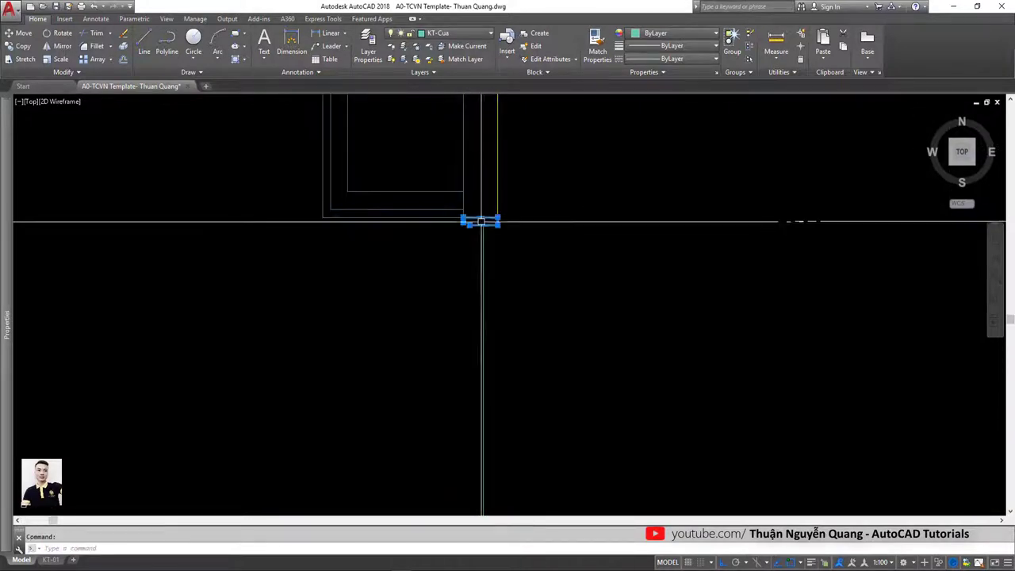
{"action": "scroll", "coordinate": [480, 222], "scroll_direction": "down", "scroll_amount": 1}
{"action": "scroll", "coordinate": [451, 229], "scroll_direction": "down", "scroll_amount": 2}
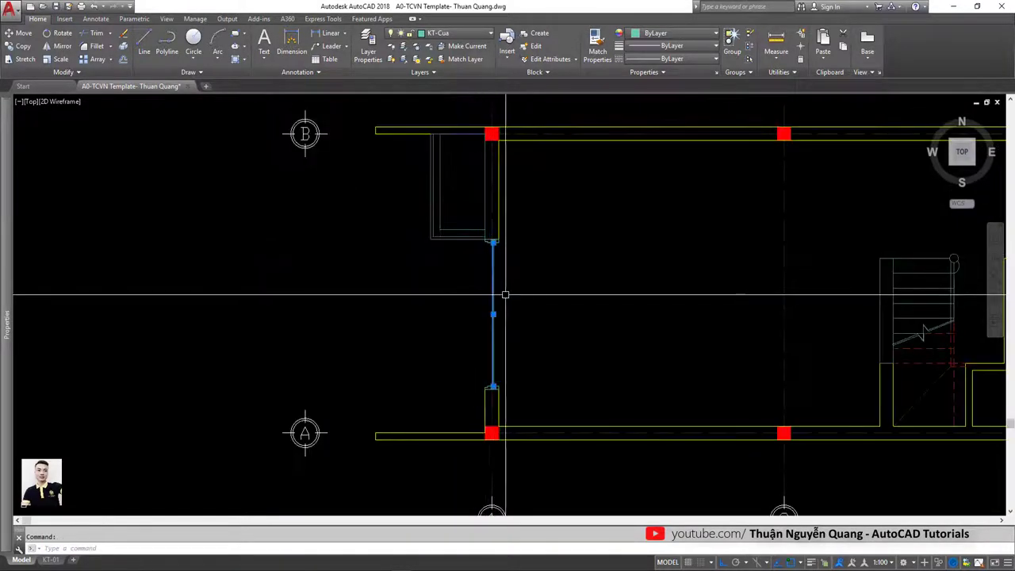
{"action": "type", "text": "DIV"}
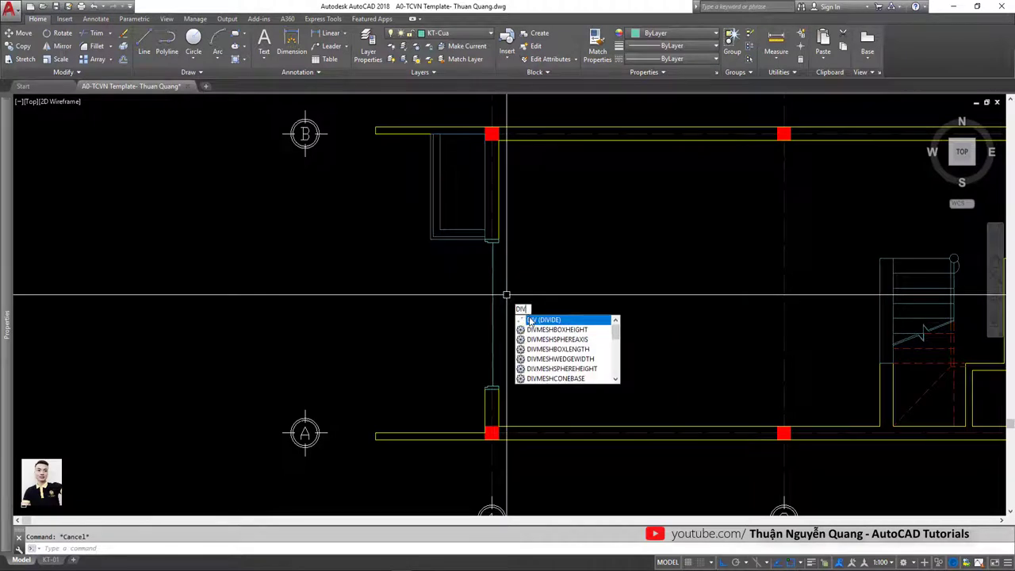
{"action": "key", "text": "Return"}
{"action": "left_click", "coordinate": [493, 293]}
{"action": "type", "text": "4"}
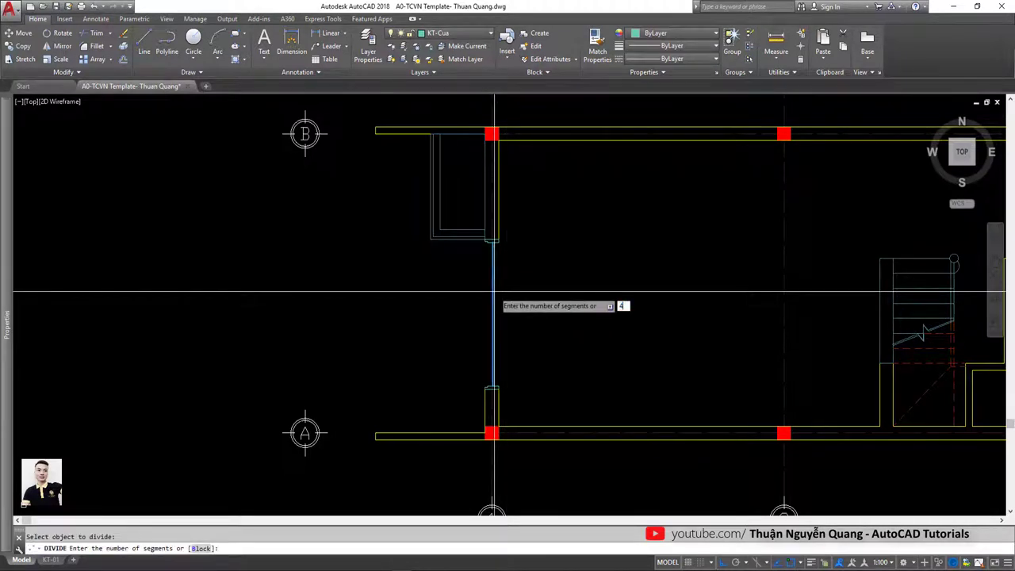
{"action": "key", "text": "Return"}
- Copy the short tick line onto the divide points along the wall
{"action": "scroll", "coordinate": [493, 269], "scroll_direction": "up", "scroll_amount": 3}
{"action": "scroll", "coordinate": [492, 242], "scroll_direction": "up", "scroll_amount": 2}
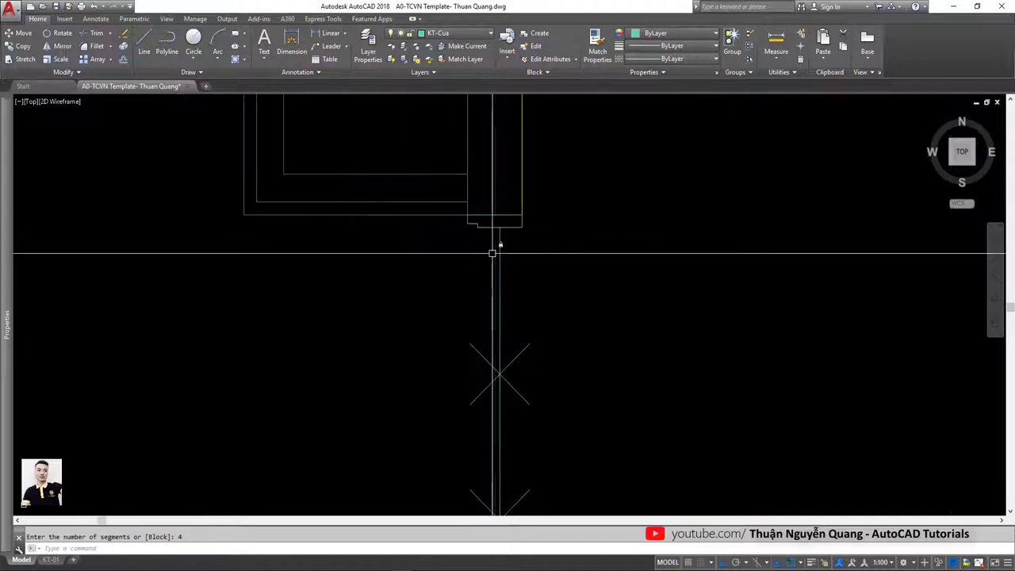
{"action": "type", "text": "c"}
{"action": "key", "text": "Return"}
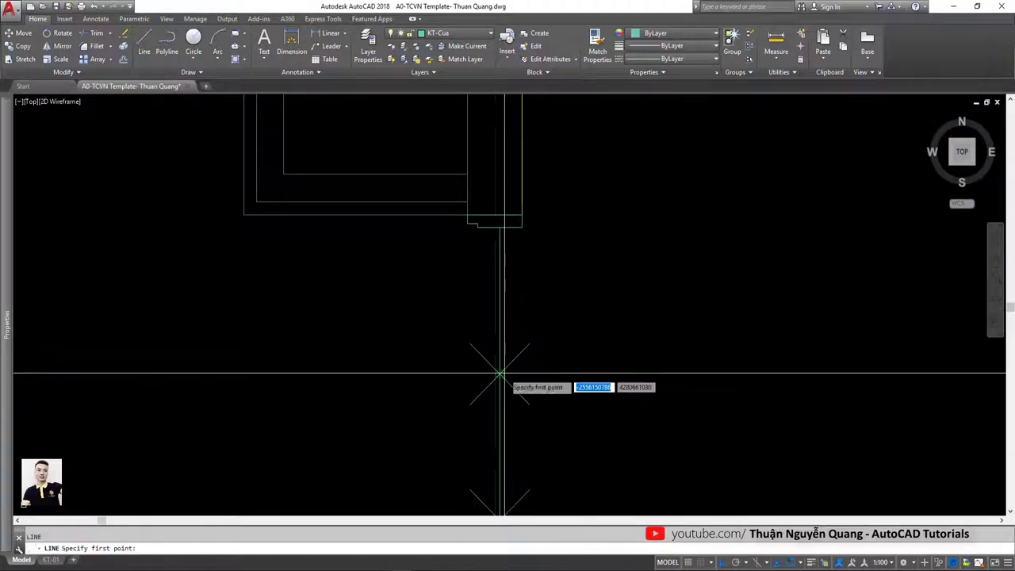
{"action": "left_click", "coordinate": [500, 373]}
{"action": "key", "text": "Escape"}
{"action": "left_click", "coordinate": [434, 358]}
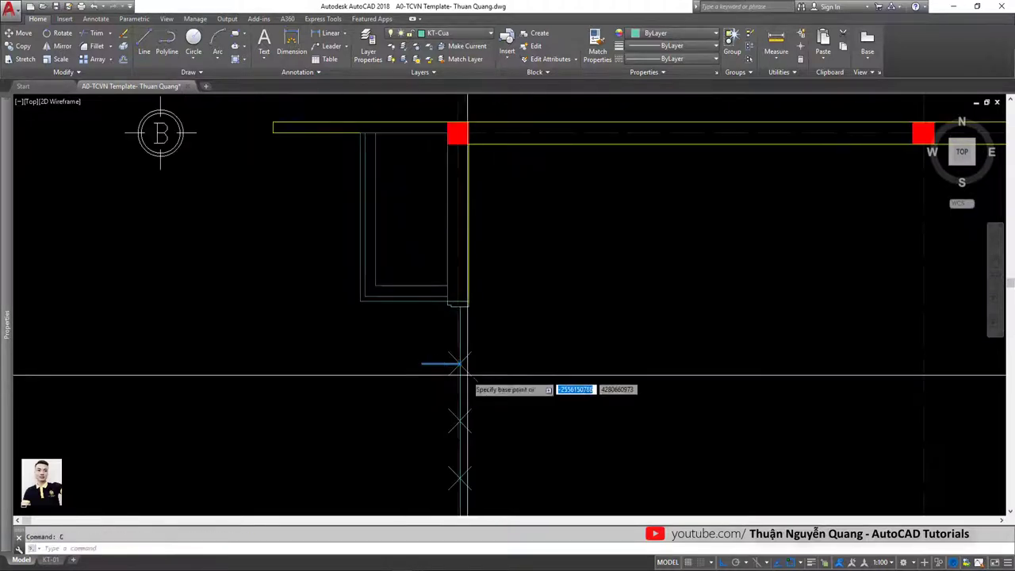
{"action": "left_click", "coordinate": [467, 366]}
{"action": "middle_click_drag", "start_coordinate": [464, 419], "coordinate": [477, 269]}
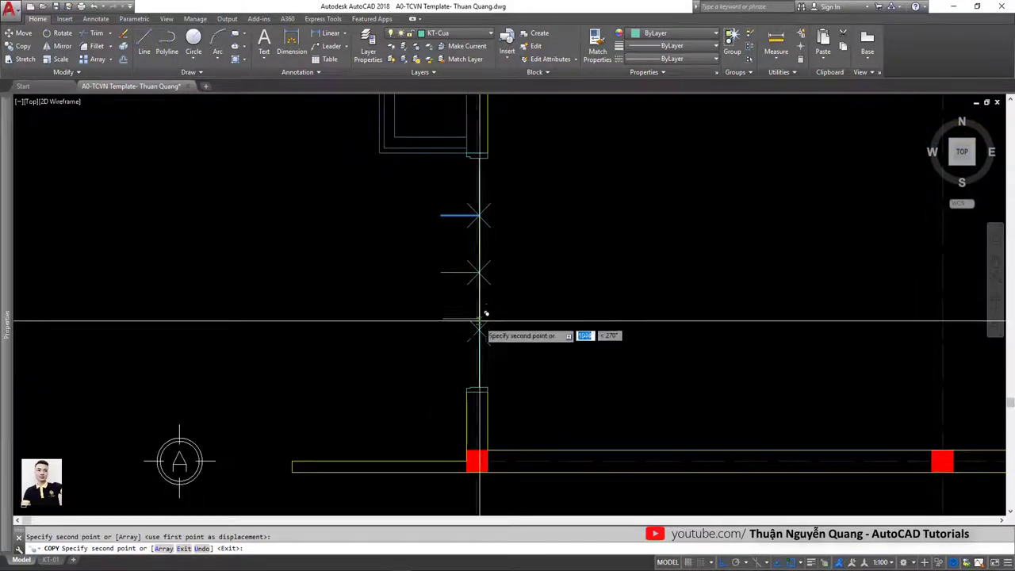
{"action": "key", "text": "Return"}
- Window-select and erase the three point markers
{"action": "left_click", "coordinate": [455, 182]}
{"action": "left_click", "coordinate": [519, 322]}
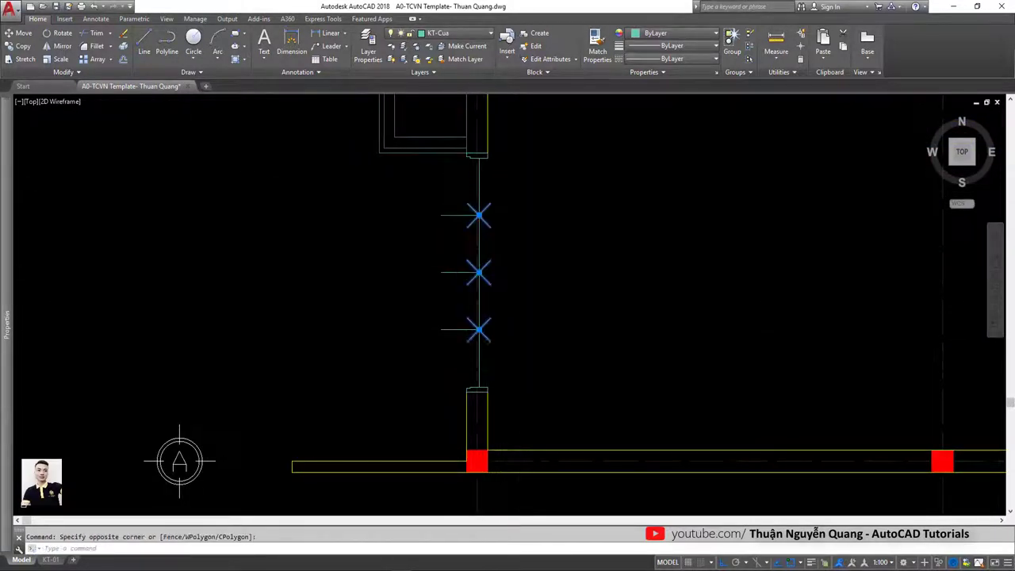
{"action": "key", "text": "Delete"}
{"action": "scroll", "coordinate": [474, 263], "scroll_direction": "up", "scroll_amount": 2}
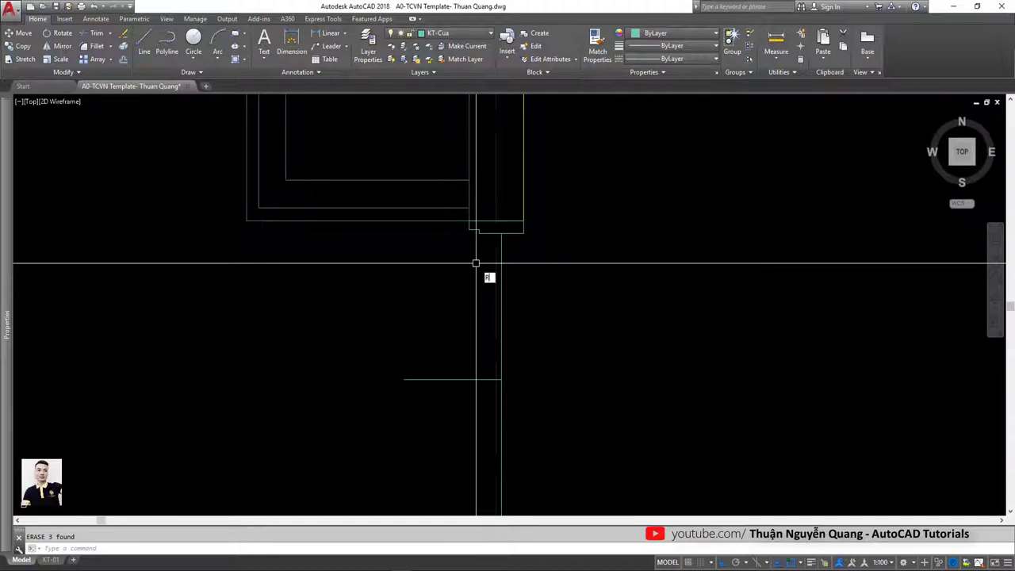
{"action": "type", "text": "rec"}
{"action": "key", "text": "Return"}
- Draw the thin door-leaf rectangle starting at the door-frame corner
{"action": "left_click", "coordinate": [468, 230]}
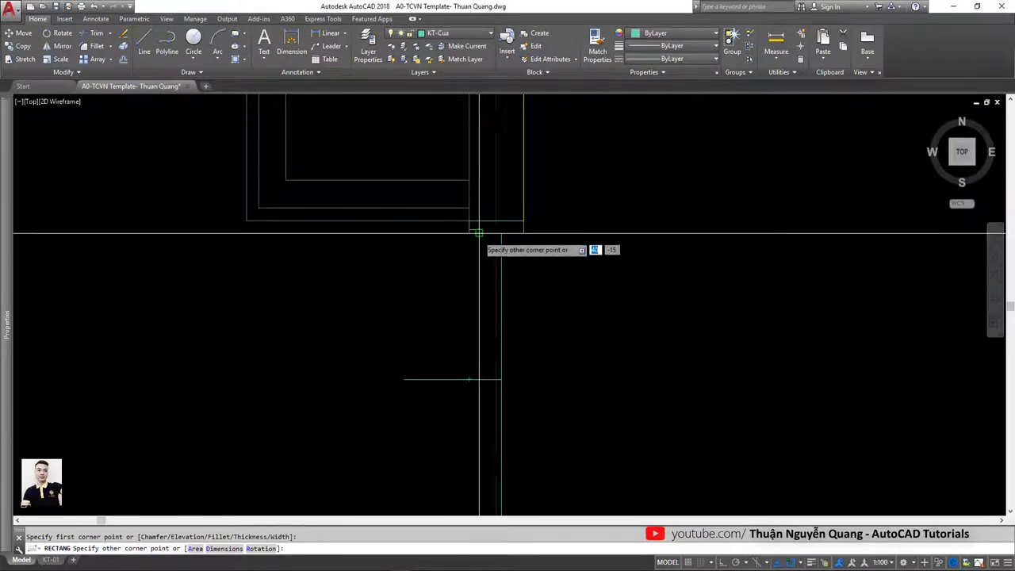
{"action": "left_click", "coordinate": [479, 369]}
{"action": "middle_click_drag", "start_coordinate": [505, 251], "coordinate": [507, 280]}
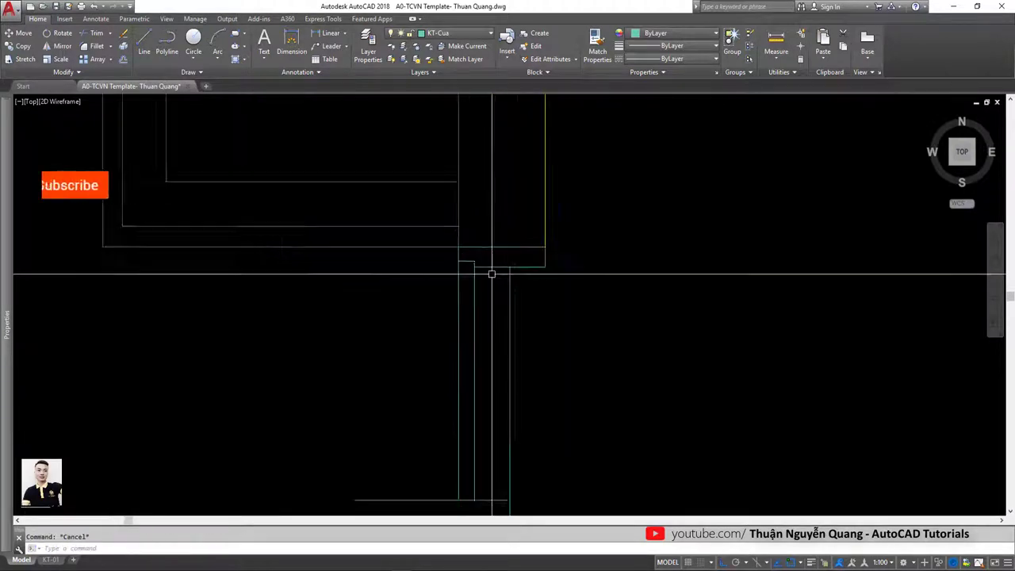
- Rotate the door leaf 90° about its hinge corner so it lies horizontally
{"action": "left_click", "coordinate": [479, 367]}
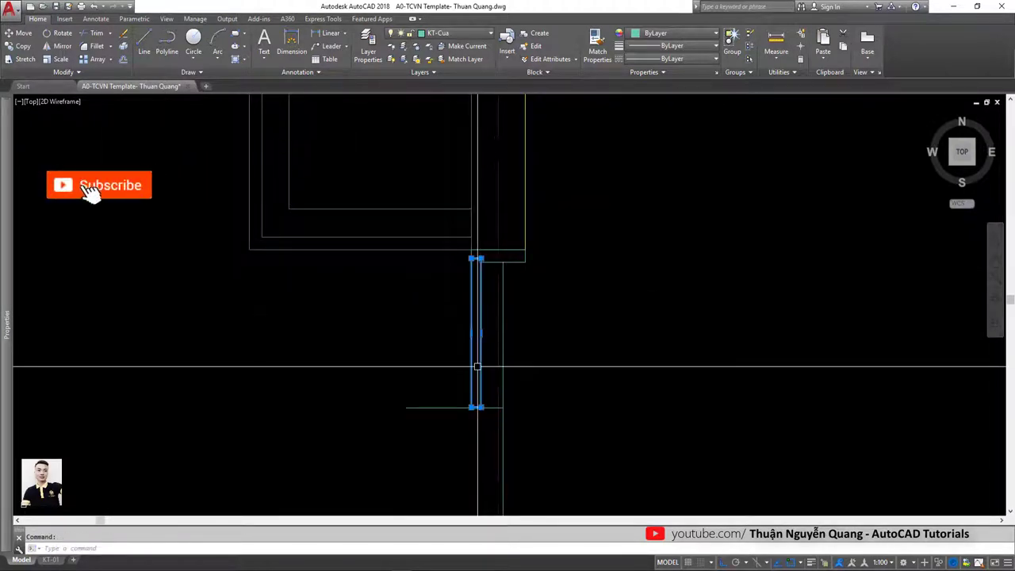
{"action": "type", "text": "ro"}
{"action": "key", "text": "space"}
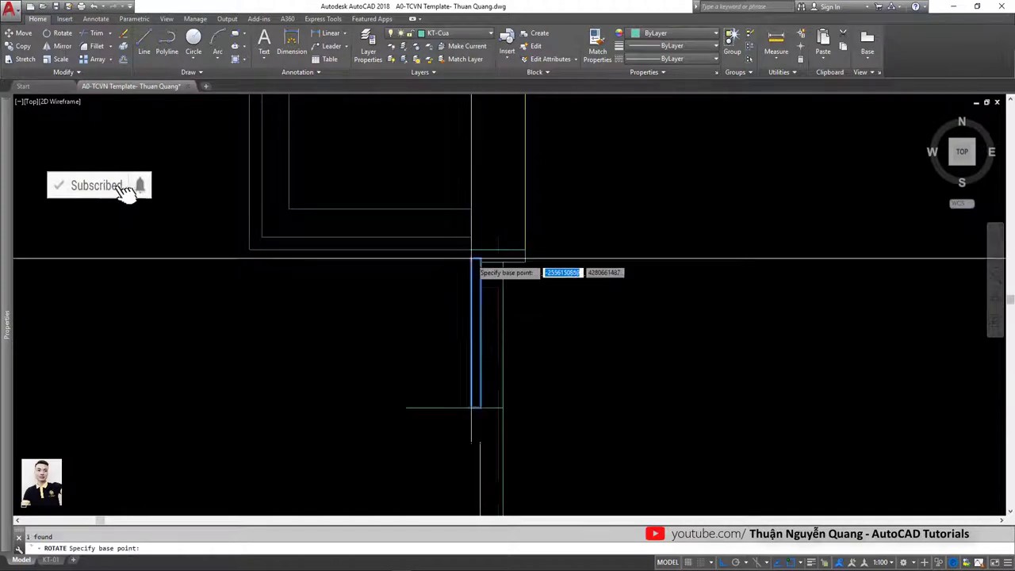
{"action": "scroll", "coordinate": [473, 269], "scroll_direction": "up", "scroll_amount": 2}
{"action": "left_click", "coordinate": [478, 267]}
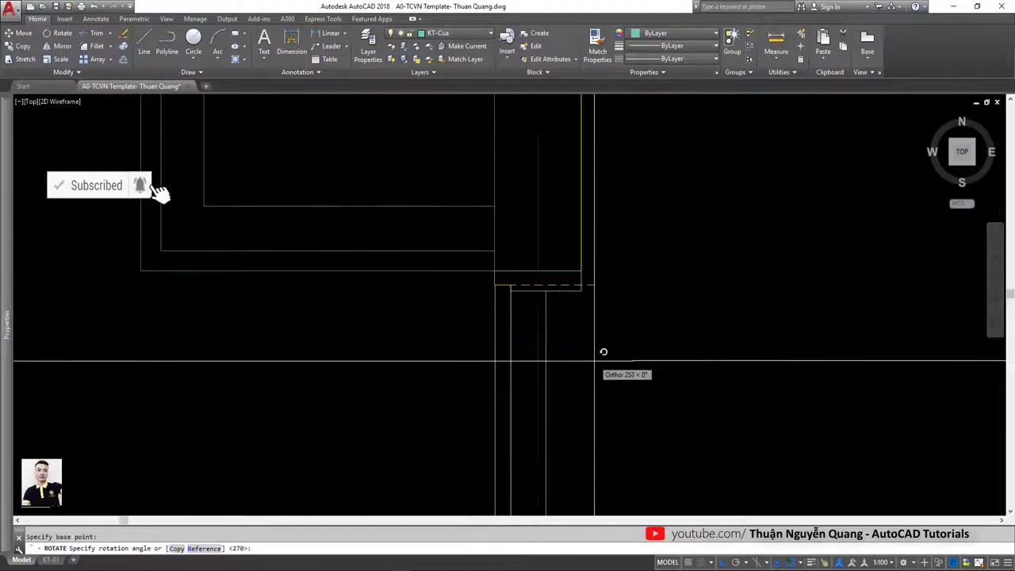
{"action": "key", "text": "F8"}
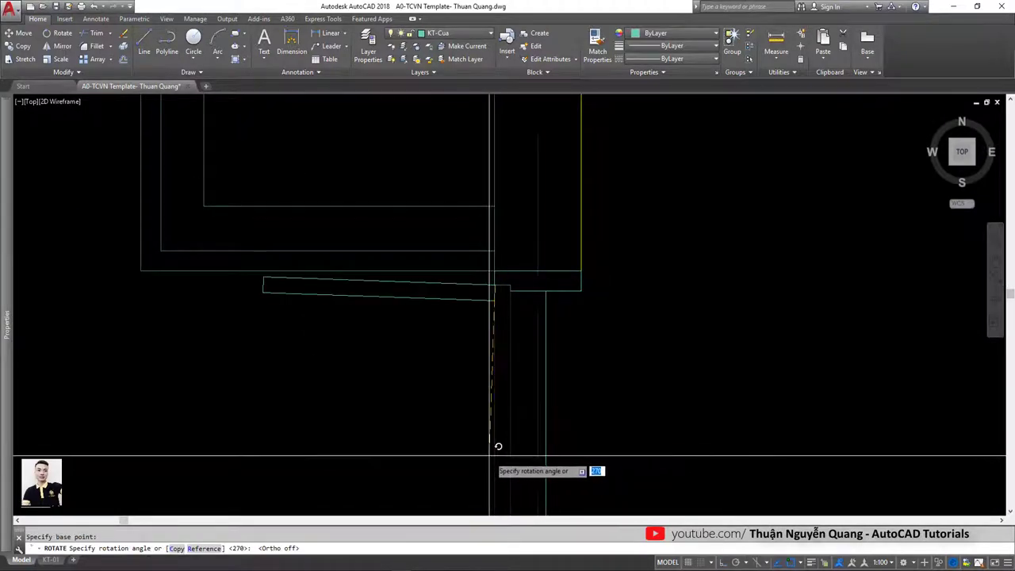
{"action": "key", "text": "F8"}
{"action": "left_click", "coordinate": [484, 432]}
{"action": "key", "text": "Escape"}
{"action": "scroll", "coordinate": [500, 380], "scroll_direction": "down", "scroll_amount": 3}
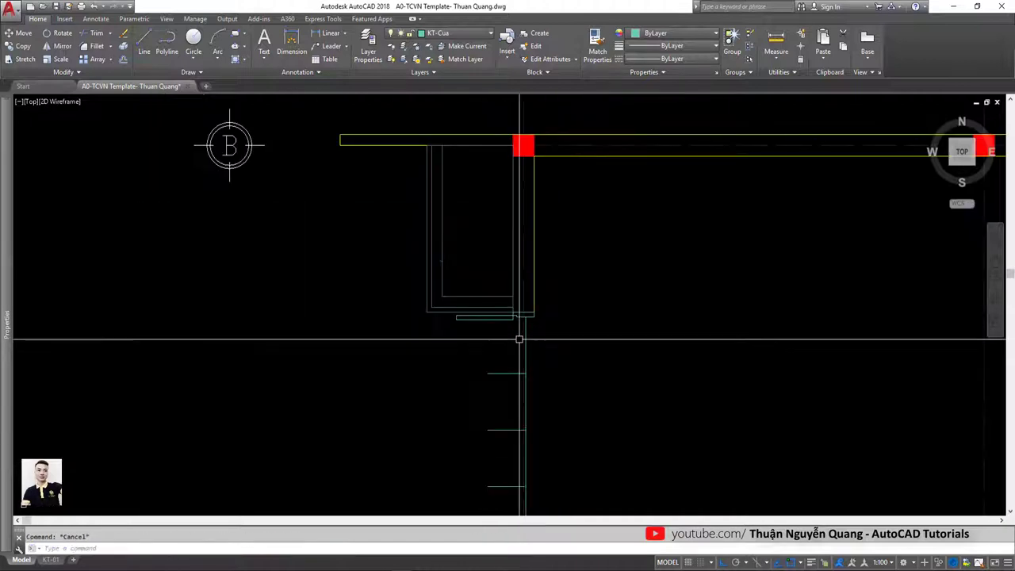
{"action": "scroll", "coordinate": [512, 329], "scroll_direction": "up", "scroll_amount": 2}
- Draw a circle centred on the door hinge
{"action": "type", "text": "c"}
{"action": "key", "text": "space"}
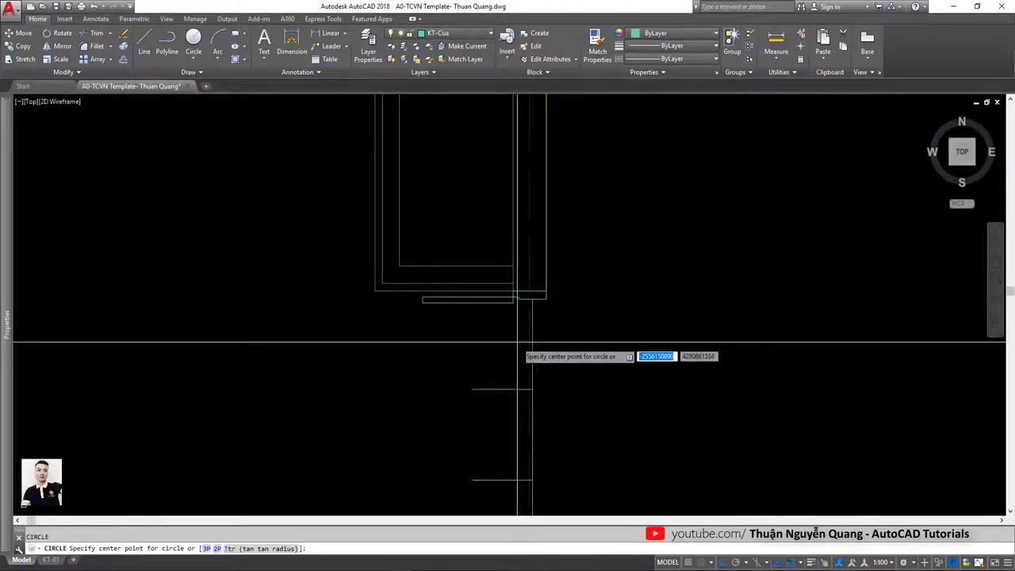
{"action": "scroll", "coordinate": [515, 345], "scroll_direction": "up", "scroll_amount": 1}
{"action": "scroll", "coordinate": [499, 341], "scroll_direction": "down", "scroll_amount": 1}
{"action": "scroll", "coordinate": [511, 277], "scroll_direction": "up", "scroll_amount": 1}
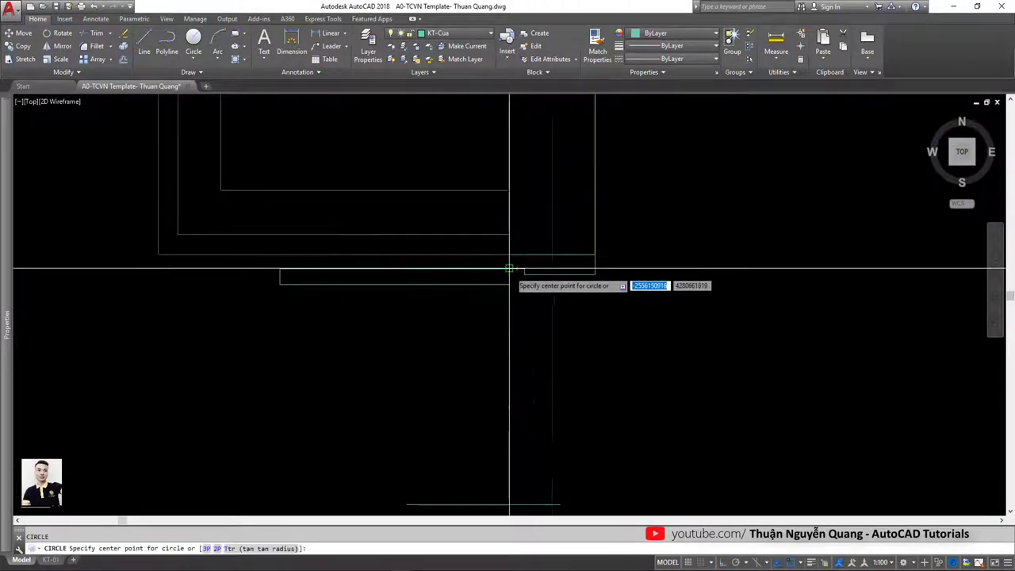
{"action": "left_click", "coordinate": [511, 269]}
{"action": "scroll", "coordinate": [317, 290], "scroll_direction": "up", "scroll_amount": 2}
{"action": "scroll", "coordinate": [373, 333], "scroll_direction": "down", "scroll_amount": 2}
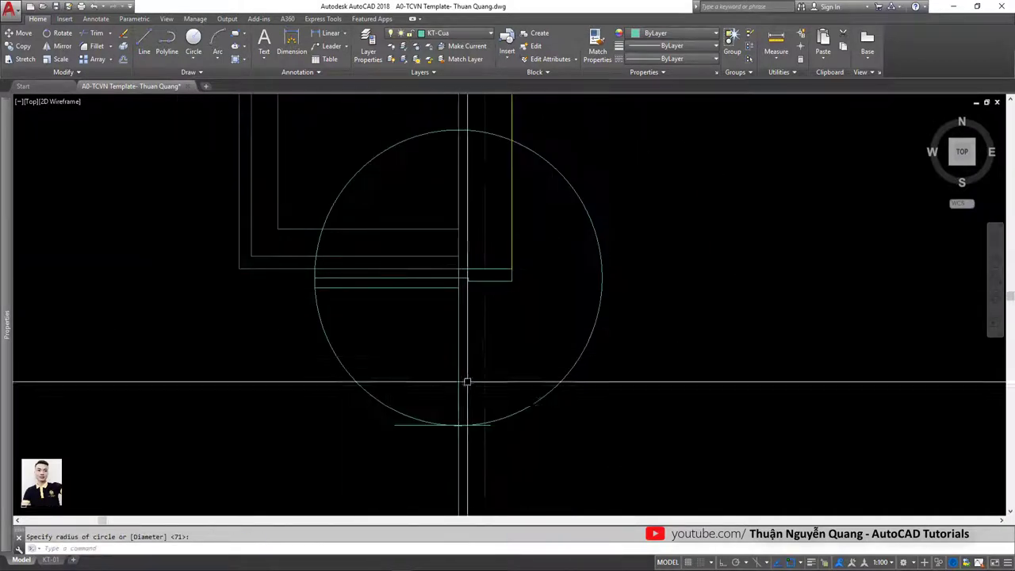
{"action": "scroll", "coordinate": [507, 373], "scroll_direction": "up", "scroll_amount": 1}
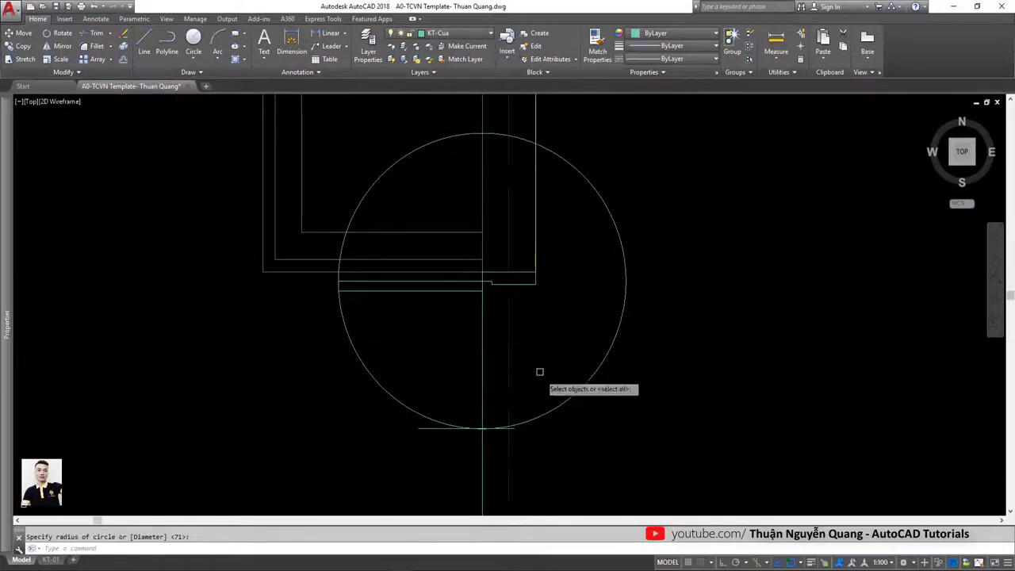
- Trim the circle down to the door-swing arc and erase the leftover piece
{"action": "left_click", "coordinate": [629, 428]}
{"action": "left_click", "coordinate": [334, 224]}
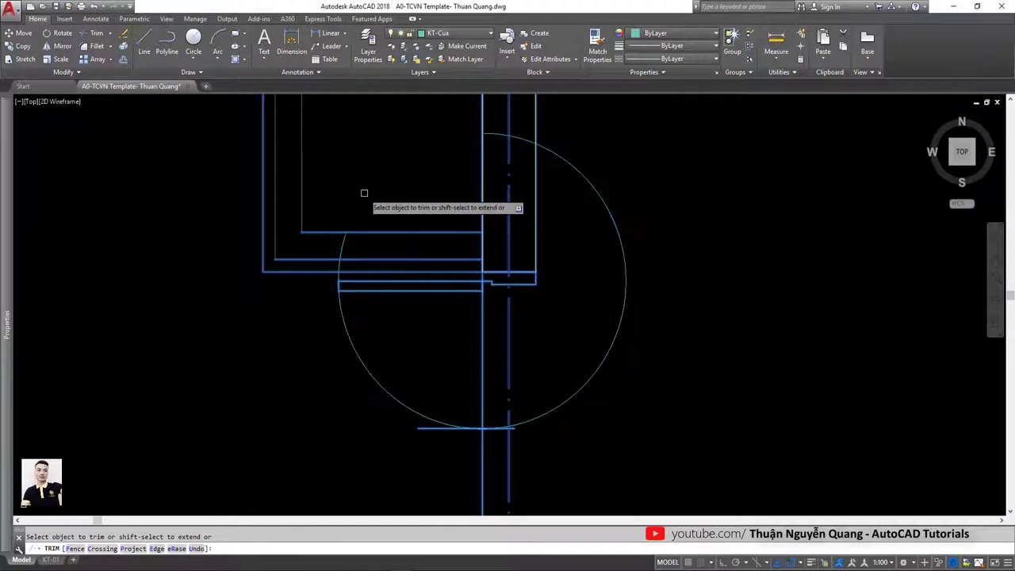
{"action": "key", "text": "Escape"}
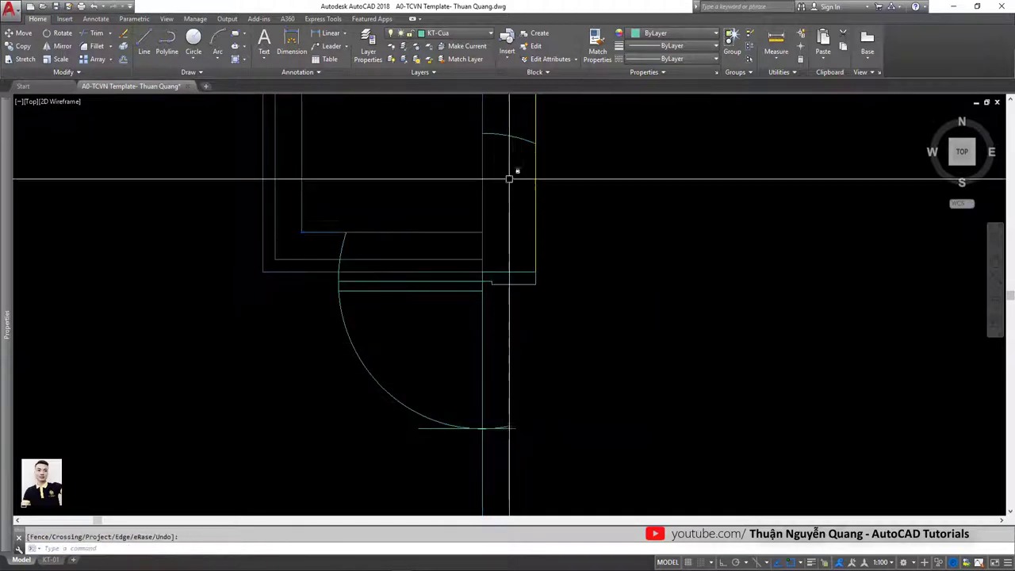
{"action": "left_click", "coordinate": [503, 424]}
{"action": "key", "text": "Delete"}
{"action": "scroll", "coordinate": [346, 297], "scroll_direction": "up", "scroll_amount": 2}
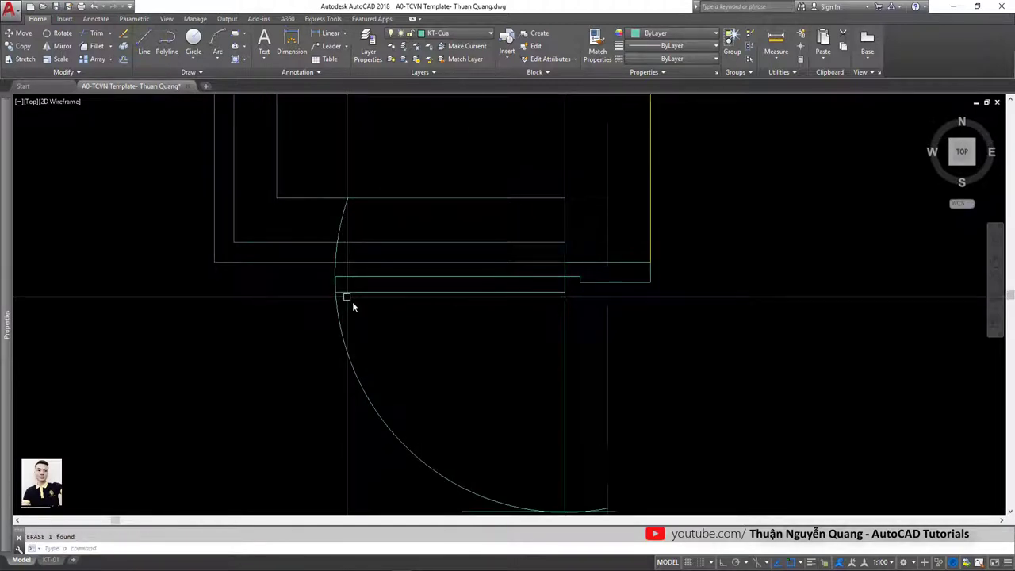
{"action": "type", "text": "TR"}
{"action": "key", "text": "Return"}
{"action": "key", "text": "Return"}
{"action": "scroll", "coordinate": [315, 236], "scroll_direction": "up", "scroll_amount": 3}
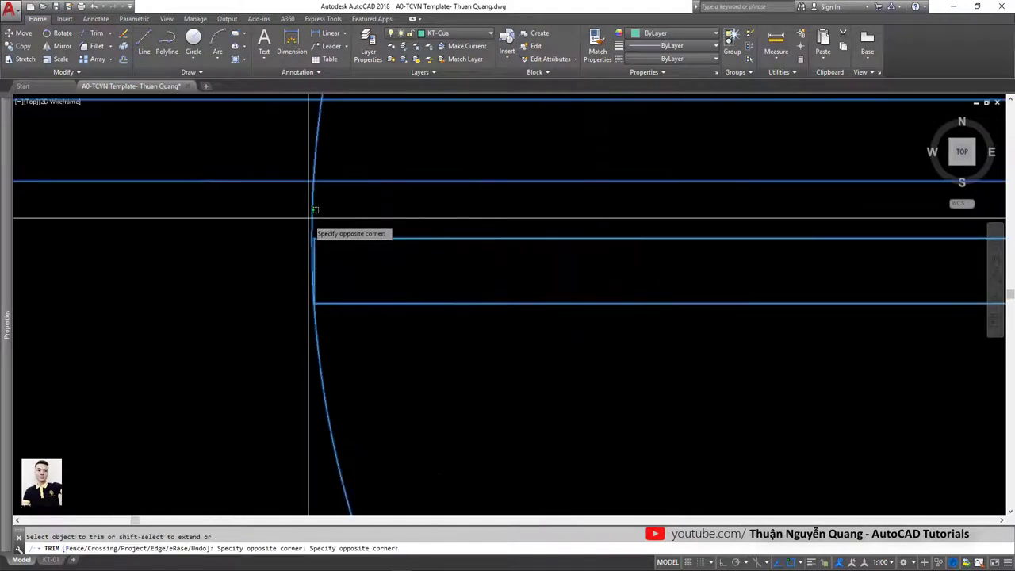
{"action": "left_click", "coordinate": [314, 218]}
{"action": "scroll", "coordinate": [329, 210], "scroll_direction": "down", "scroll_amount": 3}
{"action": "key", "text": "Escape"}
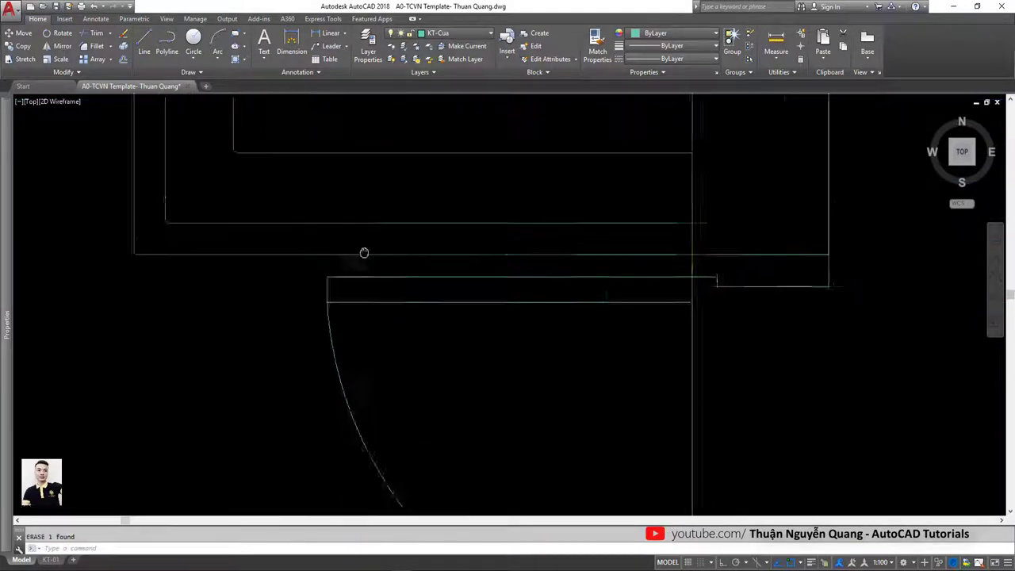
{"action": "scroll", "coordinate": [363, 251], "scroll_direction": "down", "scroll_amount": 2}
{"action": "scroll", "coordinate": [547, 401], "scroll_direction": "up", "scroll_amount": 3}
- Trim the swing arc's lower end back to the wall
{"action": "left_click", "coordinate": [544, 405]}
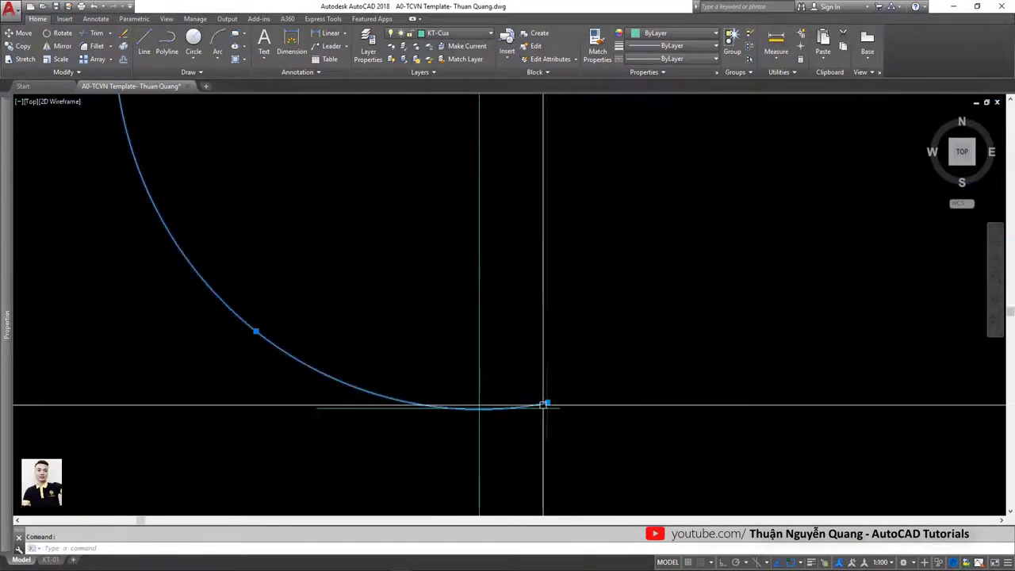
{"action": "scroll", "coordinate": [542, 415], "scroll_direction": "up", "scroll_amount": 2}
{"action": "type", "text": "tr"}
{"action": "key", "text": "Return"}
{"action": "left_click_drag", "start_coordinate": [502, 442], "coordinate": [471, 387]}
{"action": "key", "text": "Return"}
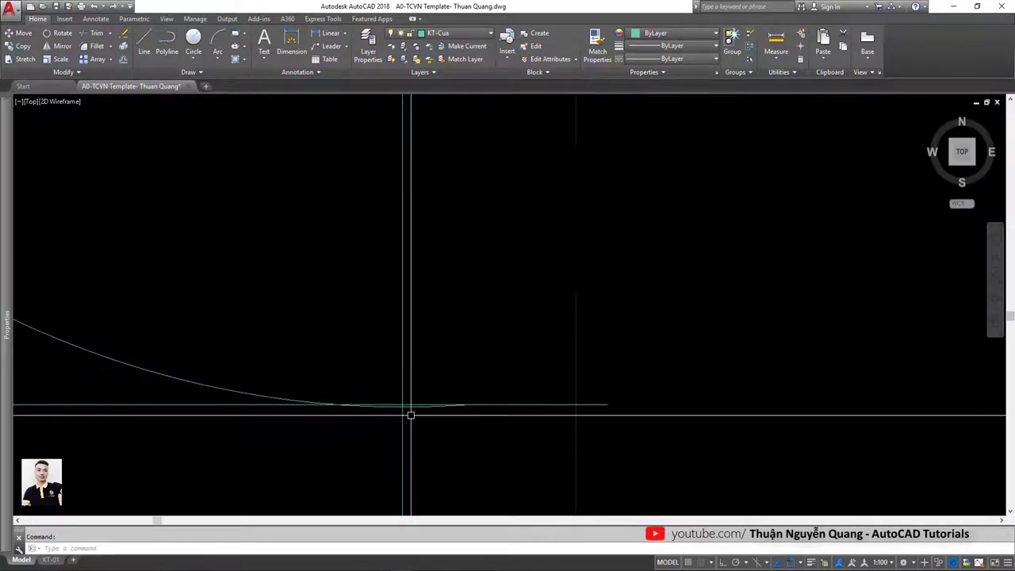
{"action": "scroll", "coordinate": [410, 402], "scroll_direction": "up", "scroll_amount": 2}
{"action": "left_click", "coordinate": [498, 397]}
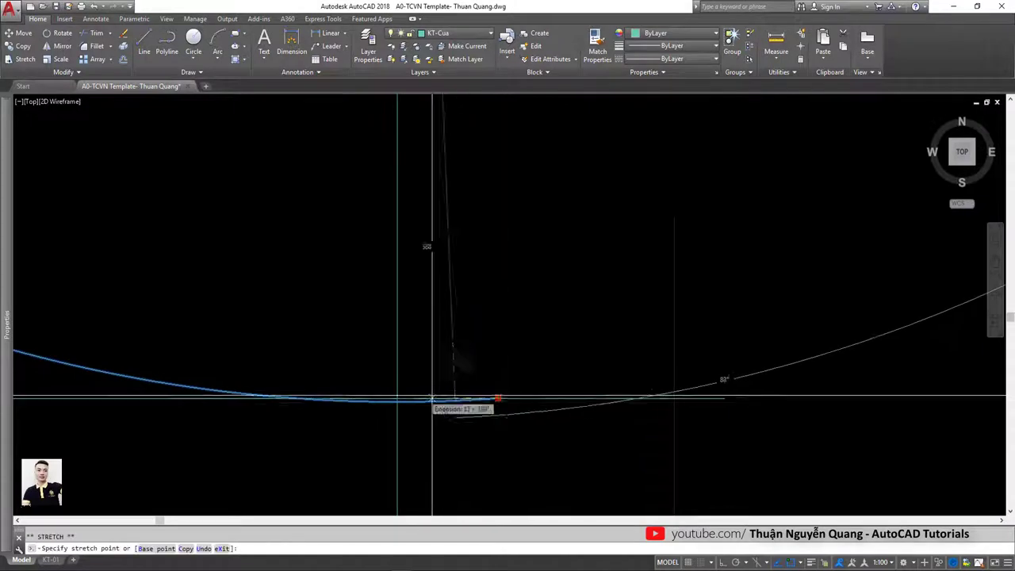
{"action": "key", "text": "Escape"}
{"action": "scroll", "coordinate": [464, 369], "scroll_direction": "down", "scroll_amount": 5}
{"action": "scroll", "coordinate": [369, 188], "scroll_direction": "down", "scroll_amount": 2}
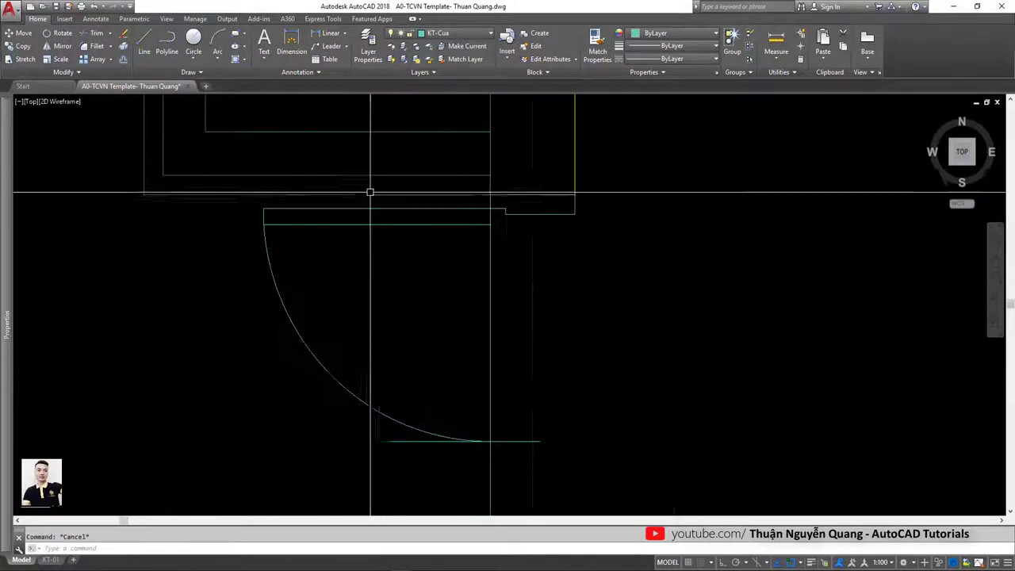
{"action": "scroll", "coordinate": [352, 230], "scroll_direction": "up", "scroll_amount": 2}
{"action": "middle_click_drag", "start_coordinate": [352, 231], "coordinate": [393, 250]}
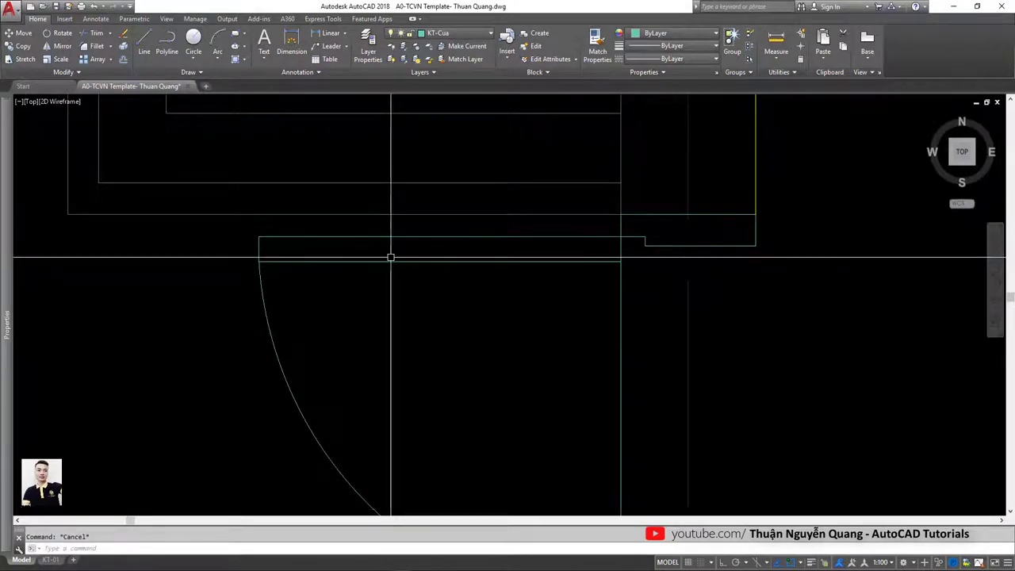
{"action": "key", "text": "Escape"}
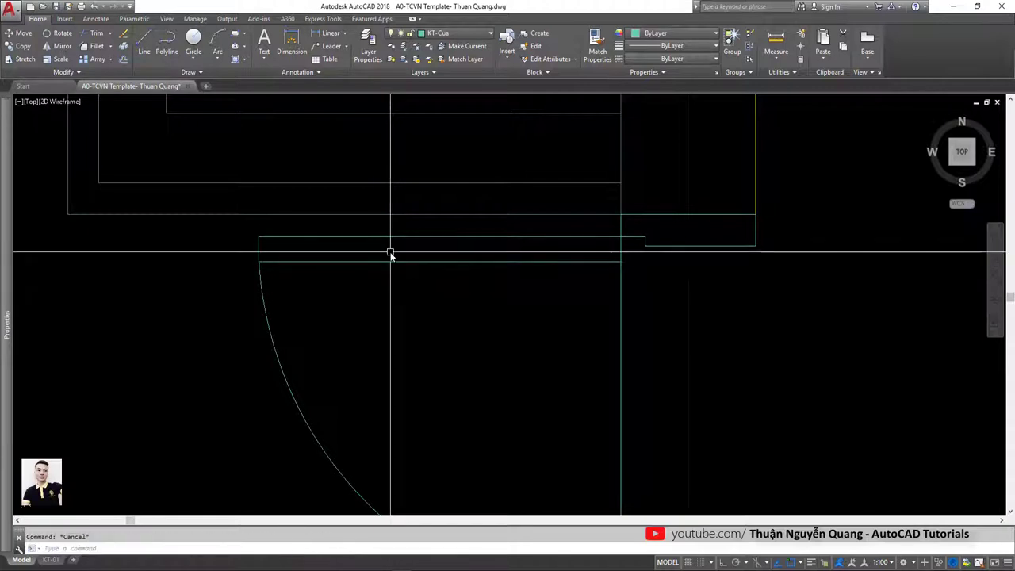
- Draw a short vertical divider line inside the door leaf
{"action": "type", "text": "l"}
{"action": "key", "text": "Return"}
{"action": "left_click", "coordinate": [354, 236]}
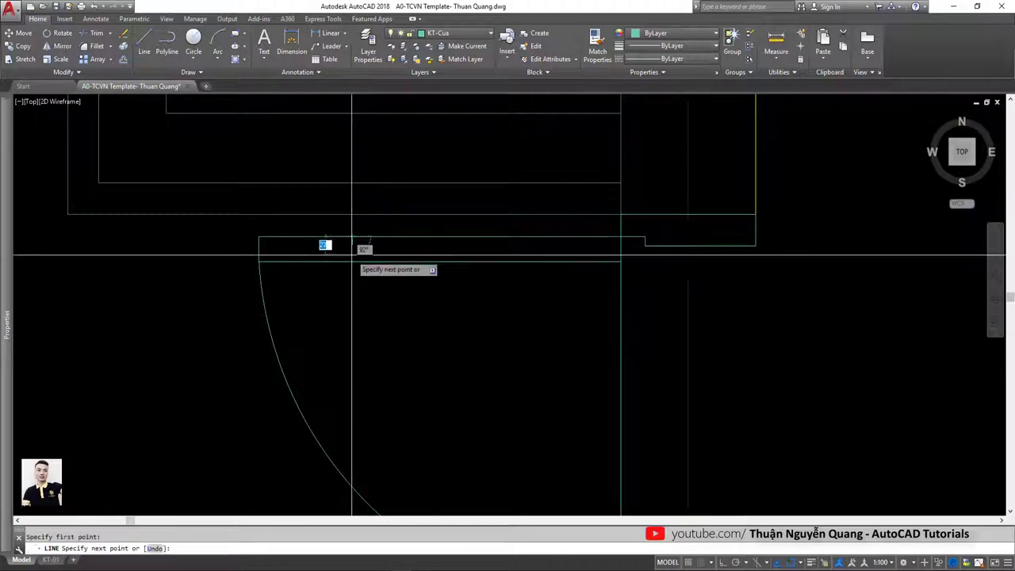
{"action": "key", "text": "Escape"}
{"action": "left_click", "coordinate": [351, 238]}
- Copy the divider line further along the door leaf
{"action": "left_click", "coordinate": [352, 260]}
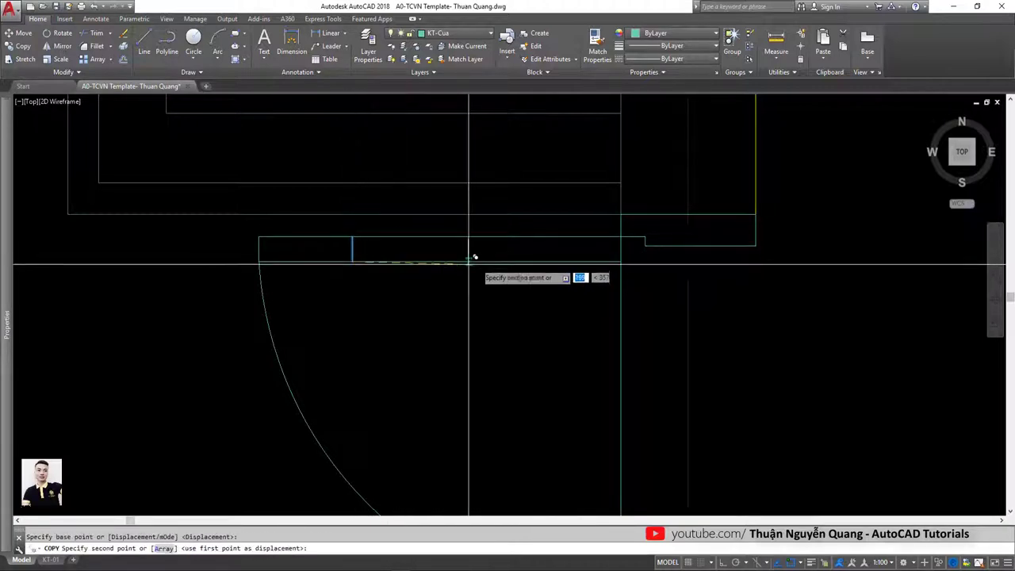
{"action": "left_click", "coordinate": [569, 260]}
{"action": "key", "text": "Escape"}
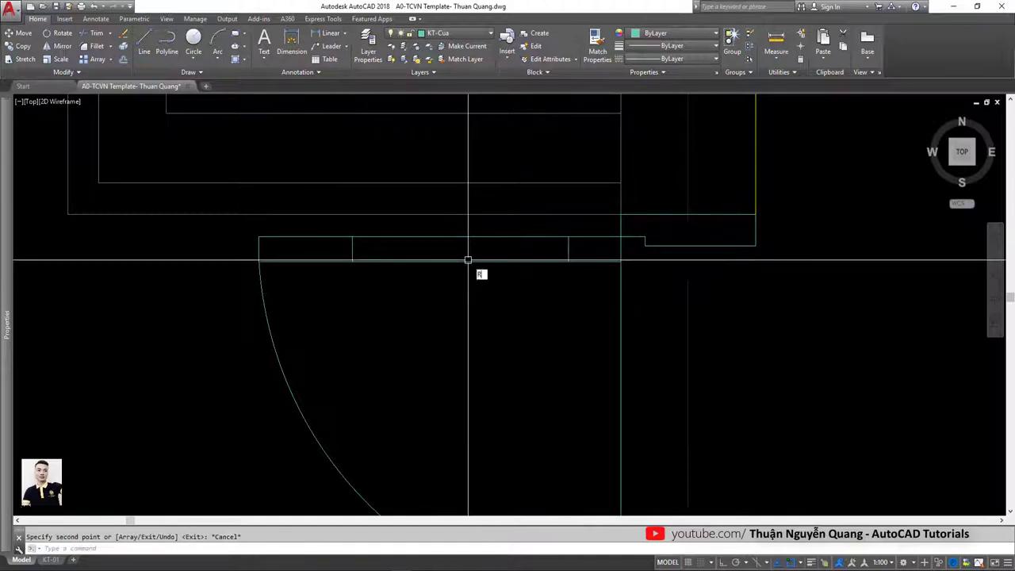
- Draw the thin leaf rectangle inside the door frame
{"action": "type", "text": "ec"}
{"action": "key", "text": "Return"}
{"action": "left_click", "coordinate": [568, 251]}
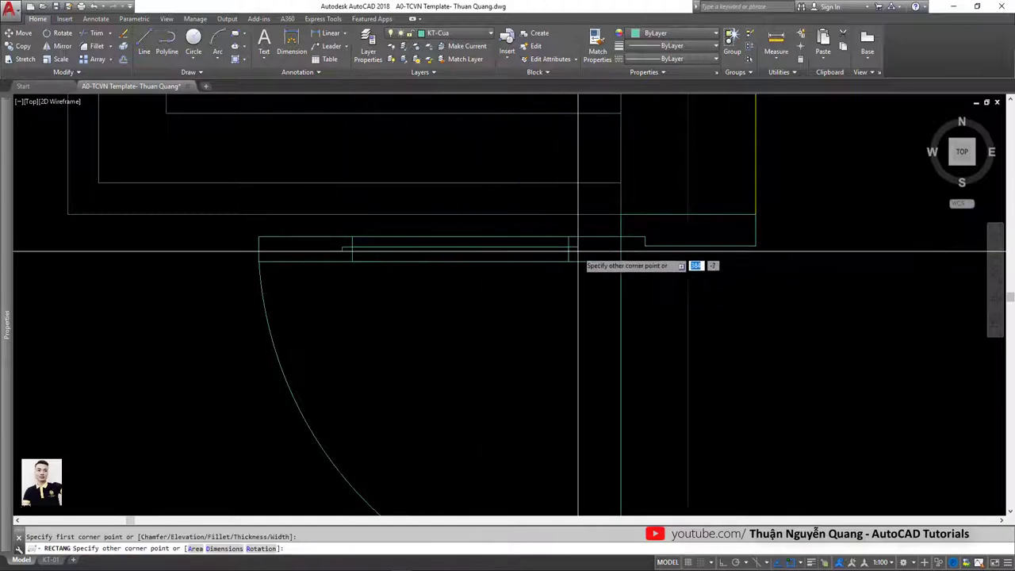
{"action": "left_click", "coordinate": [583, 302]}
- Trim the overlapping lines, using the door rectangles as cutting edges
{"action": "type", "text": "tr"}
{"action": "key", "text": "Return"}
{"action": "left_click_drag", "start_coordinate": [593, 306], "coordinate": [453, 243]}
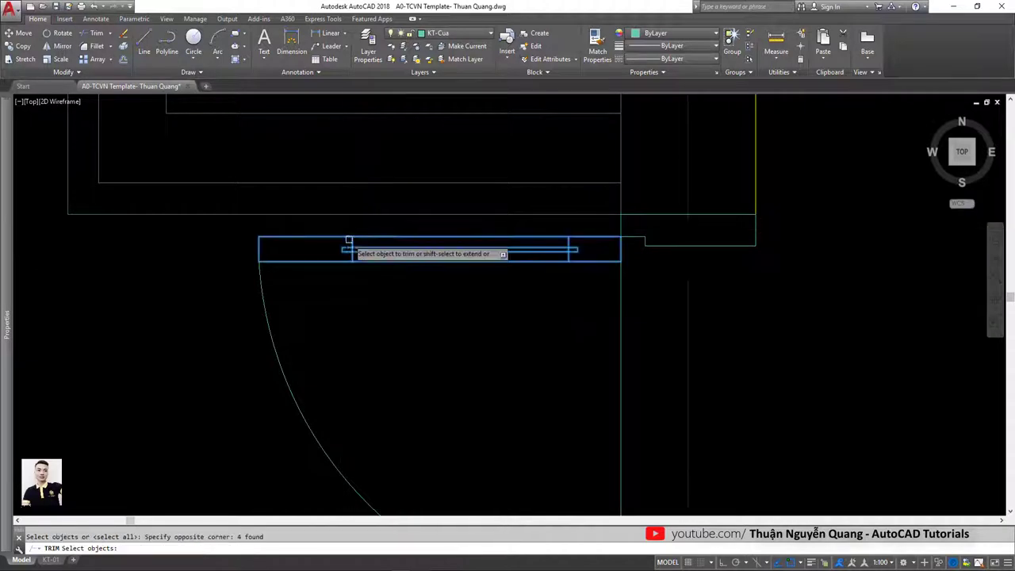
{"action": "key", "text": "Return"}
{"action": "scroll", "coordinate": [356, 262], "scroll_direction": "up", "scroll_amount": 5}
{"action": "scroll", "coordinate": [357, 261], "scroll_direction": "down", "scroll_amount": 5}
{"action": "scroll", "coordinate": [356, 263], "scroll_direction": "up", "scroll_amount": 5}
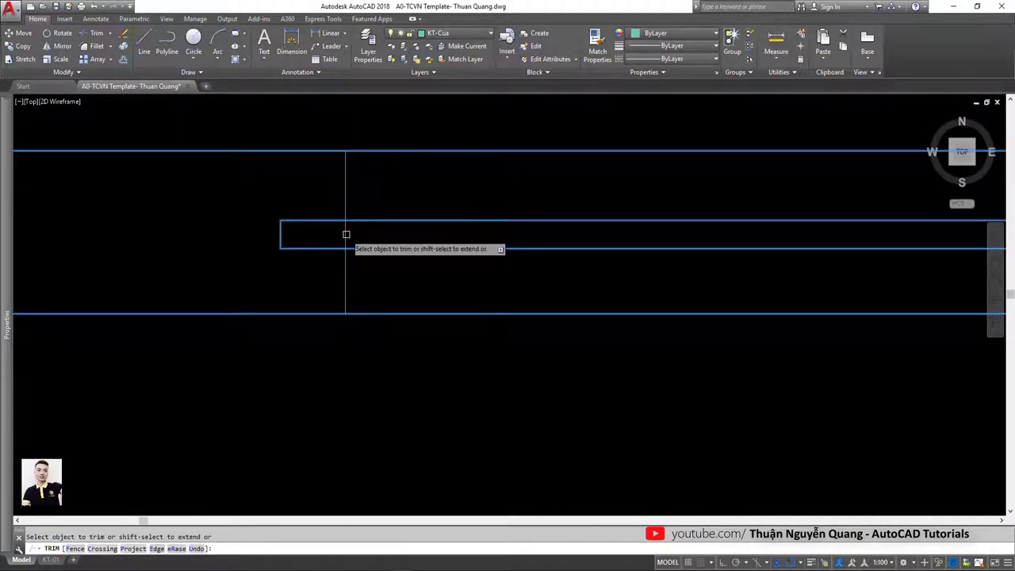
{"action": "key", "text": "Return"}
{"action": "left_click", "coordinate": [345, 238]}
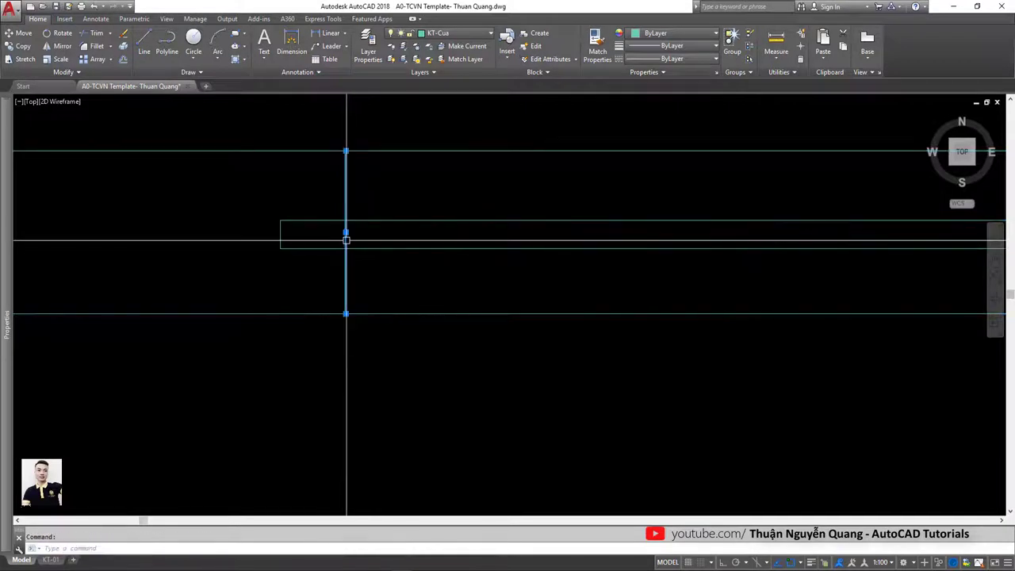
{"action": "key", "text": "Escape"}
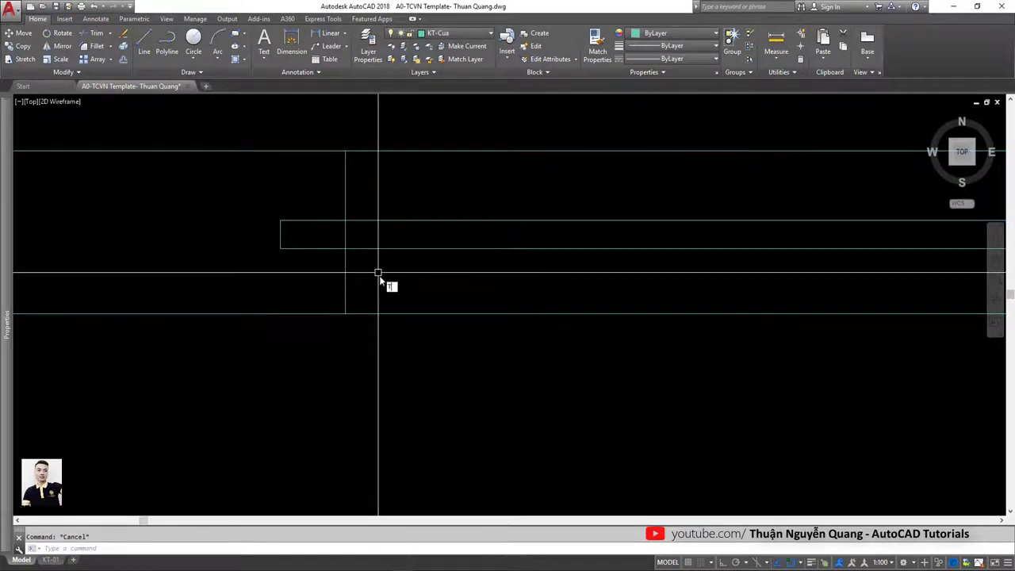
{"action": "key", "text": "Return"}
- Trim away the wall lines crossing the door opening at the jamb
{"action": "left_click", "coordinate": [379, 272]}
{"action": "left_click", "coordinate": [324, 192]}
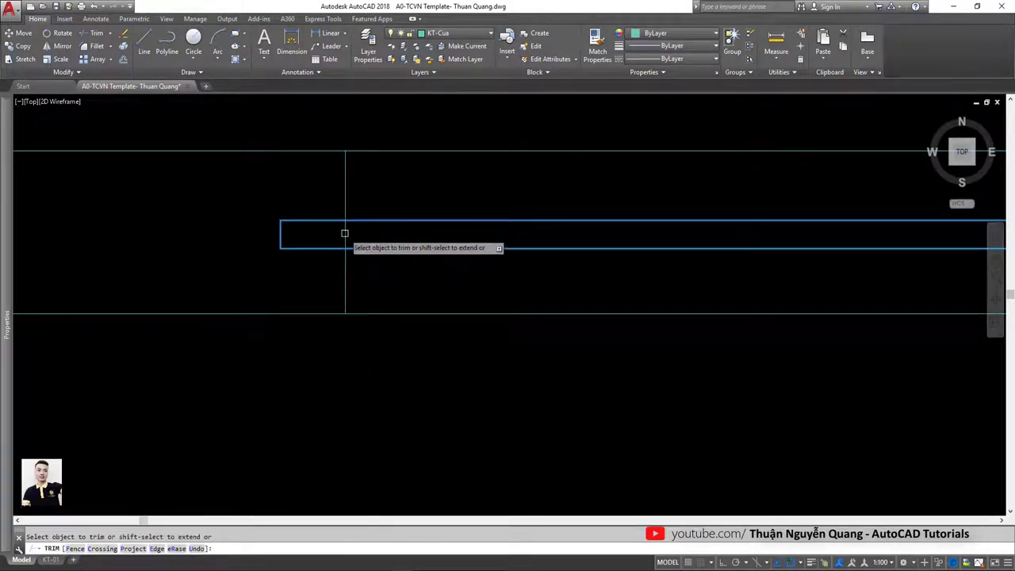
{"action": "scroll", "coordinate": [345, 233], "scroll_direction": "down", "scroll_amount": 2}
{"action": "scroll", "coordinate": [523, 250], "scroll_direction": "up", "scroll_amount": 2}
{"action": "scroll", "coordinate": [642, 216], "scroll_direction": "up", "scroll_amount": 1}
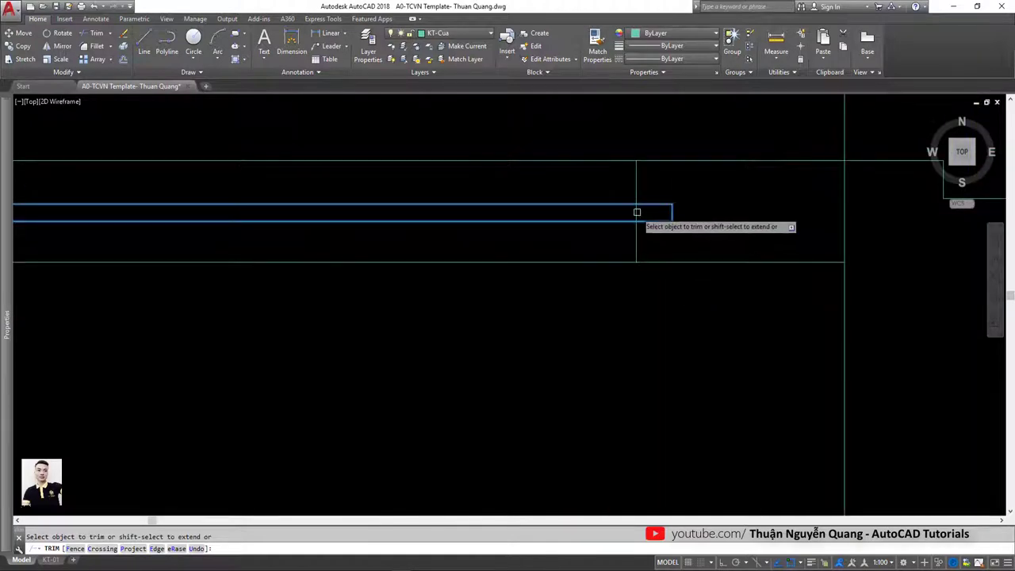
{"action": "type", "text": "tr"}
{"action": "key", "text": "Return"}
{"action": "left_click", "coordinate": [666, 264]}
{"action": "left_click", "coordinate": [605, 167]}
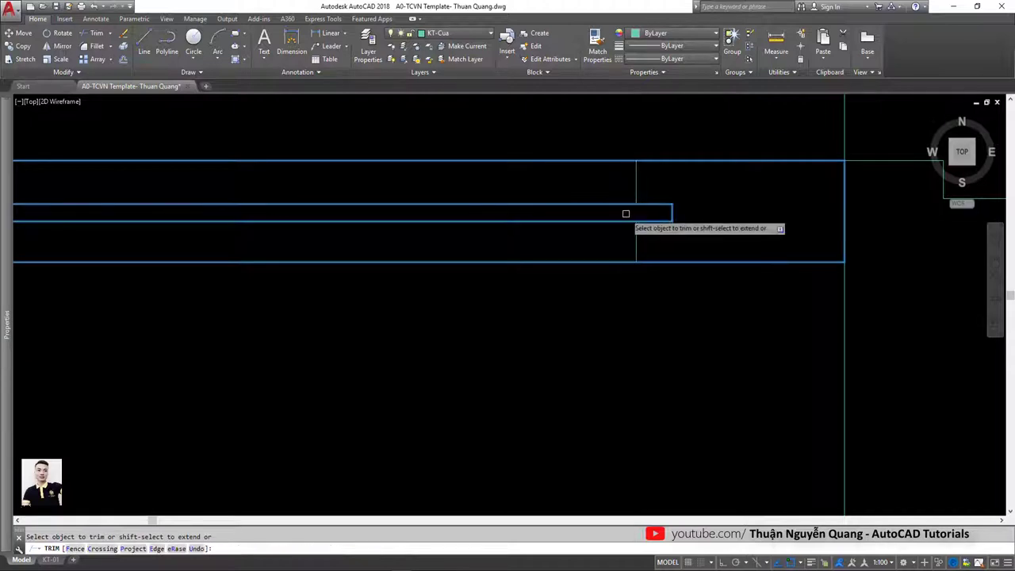
{"action": "scroll", "coordinate": [624, 213], "scroll_direction": "down", "scroll_amount": 2}
{"action": "scroll", "coordinate": [82, 213], "scroll_direction": "up", "scroll_amount": 3}
{"action": "scroll", "coordinate": [295, 229], "scroll_direction": "down", "scroll_amount": 1}
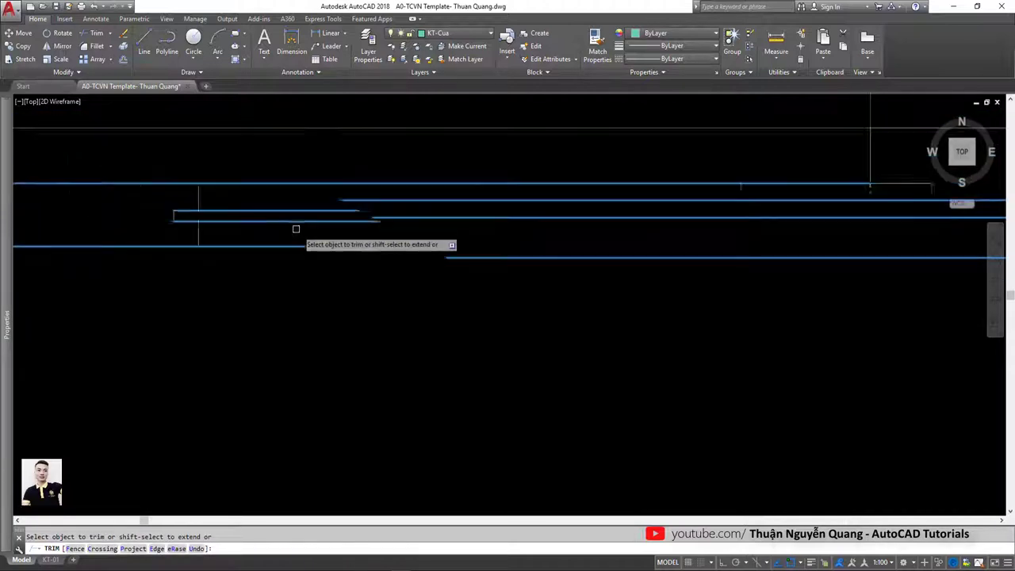
{"action": "key", "text": "Return"}
{"action": "scroll", "coordinate": [426, 252], "scroll_direction": "down", "scroll_amount": 2}
{"action": "scroll", "coordinate": [358, 245], "scroll_direction": "up", "scroll_amount": 2}
{"action": "scroll", "coordinate": [355, 224], "scroll_direction": "up", "scroll_amount": 1}
{"action": "scroll", "coordinate": [355, 225], "scroll_direction": "down", "scroll_amount": 2}
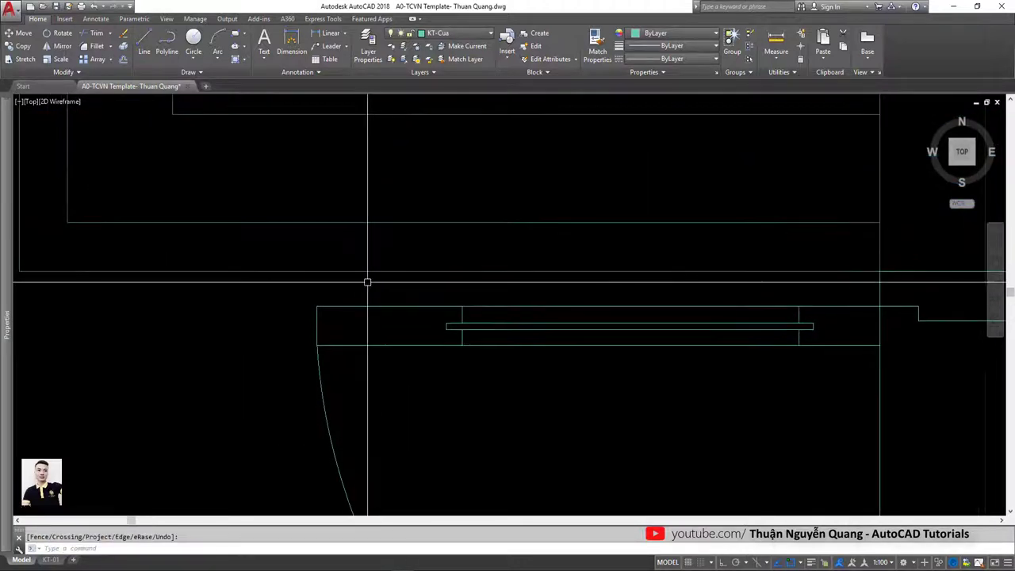
{"action": "middle_click_drag", "start_coordinate": [367, 283], "coordinate": [435, 324]}
{"action": "middle_click_drag", "start_coordinate": [487, 368], "coordinate": [455, 324]}
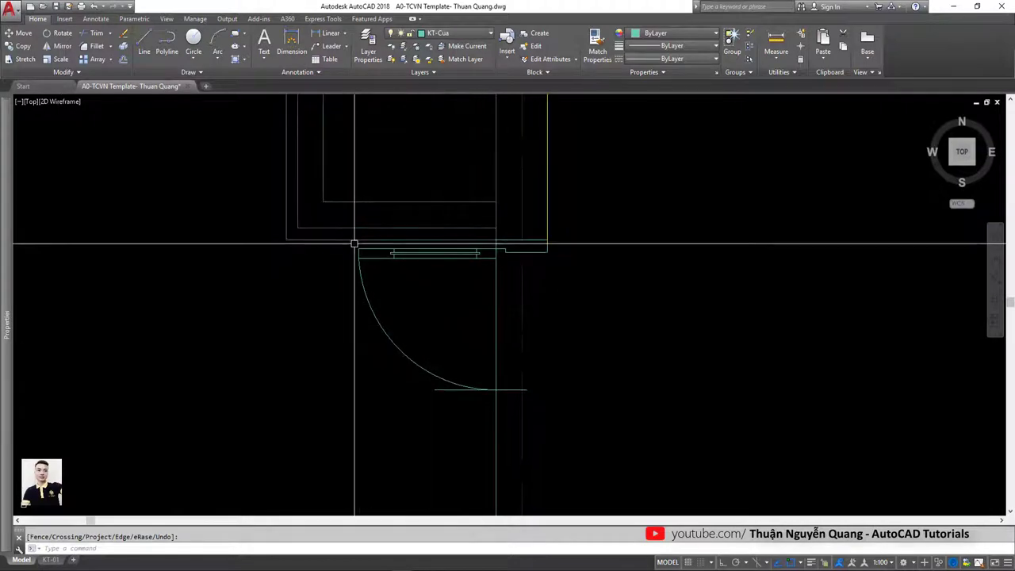
- Copy the first door, with its frame and arc, further along the lobby wall
{"action": "left_click", "coordinate": [510, 389]}
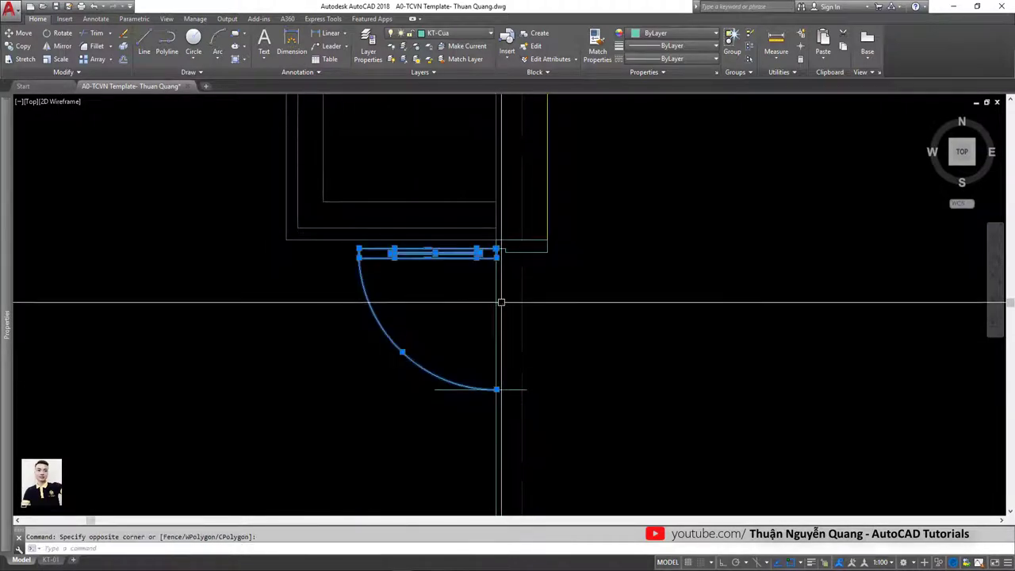
{"action": "type", "text": "co"}
{"action": "key", "text": "Return"}
{"action": "left_click", "coordinate": [497, 251]}
{"action": "scroll", "coordinate": [497, 312], "scroll_direction": "down", "scroll_amount": 2}
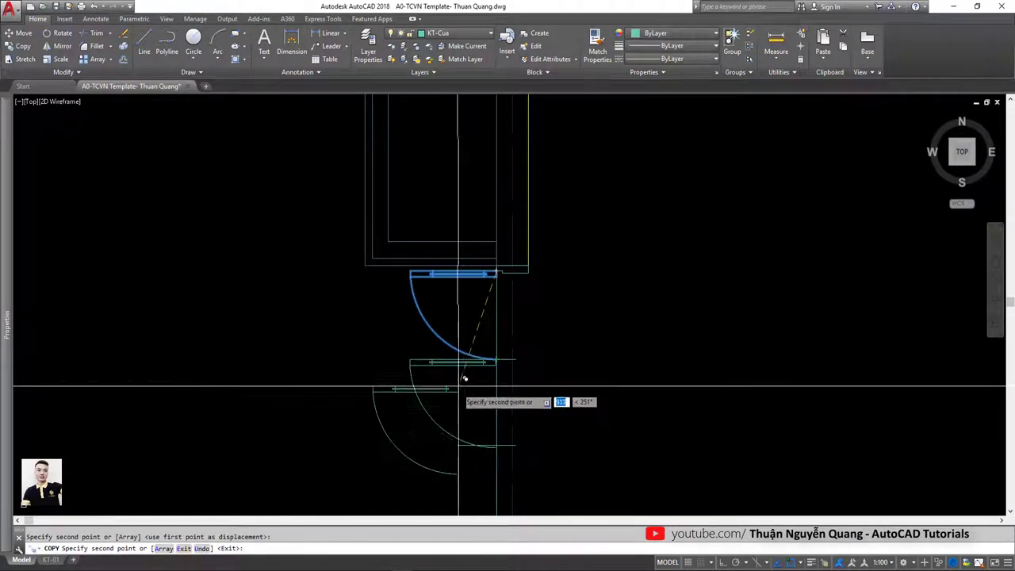
{"action": "scroll", "coordinate": [484, 393], "scroll_direction": "up", "scroll_amount": 2}
{"action": "scroll", "coordinate": [484, 393], "scroll_direction": "down", "scroll_amount": 1}
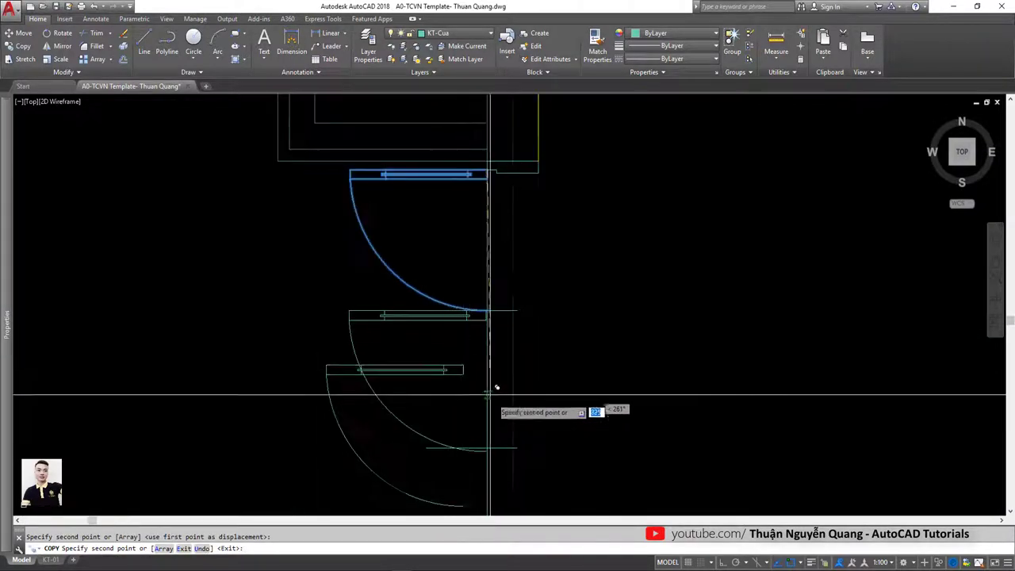
{"action": "middle_click_drag", "start_coordinate": [498, 408], "coordinate": [476, 254]}
{"action": "scroll", "coordinate": [476, 321], "scroll_direction": "up", "scroll_amount": 1}
{"action": "key", "text": "Escape"}
{"action": "left_click", "coordinate": [466, 340]}
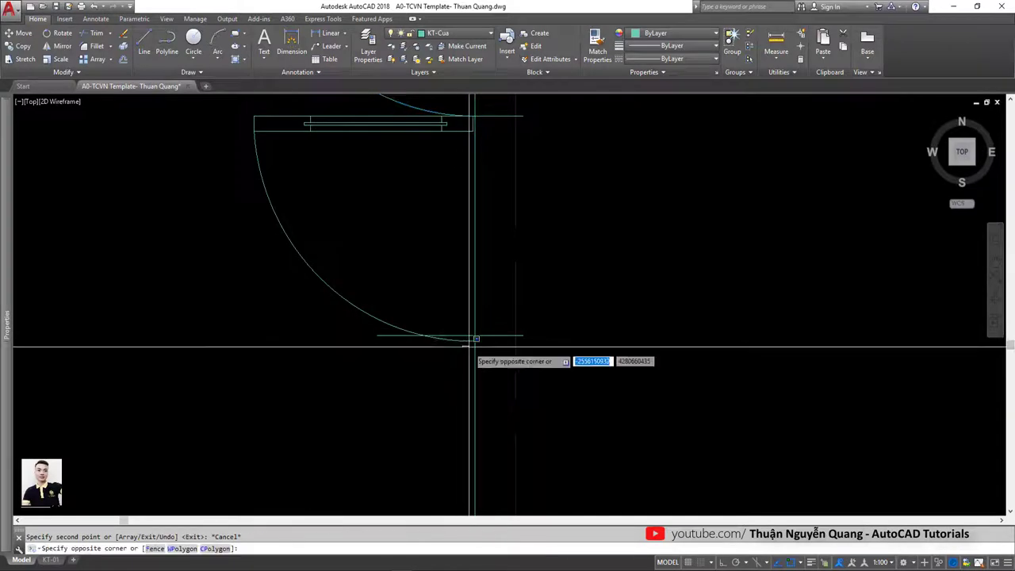
{"action": "key", "text": "Escape"}
{"action": "left_click", "coordinate": [472, 340]}
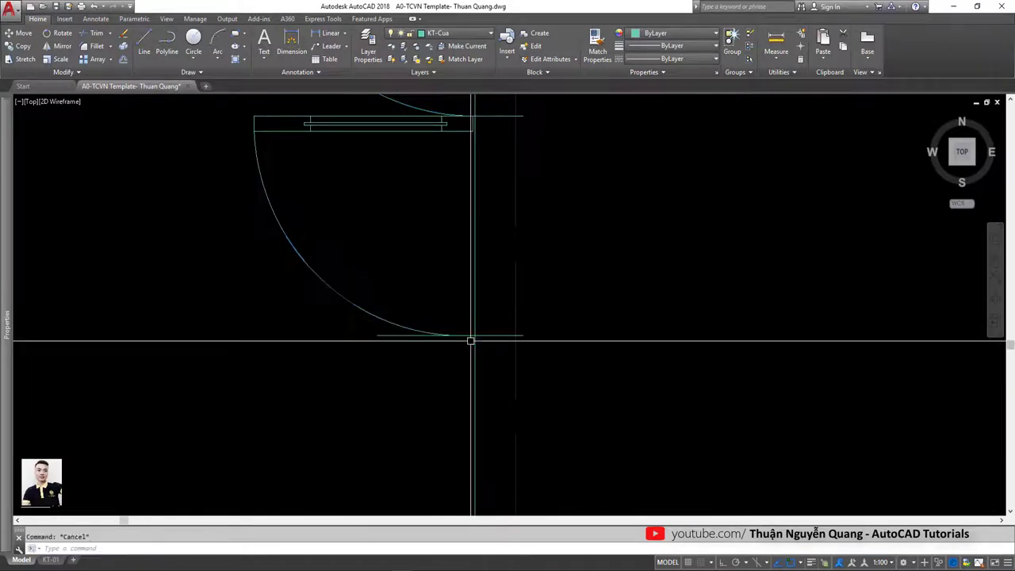
{"action": "scroll", "coordinate": [470, 340], "scroll_direction": "down", "scroll_amount": 4}
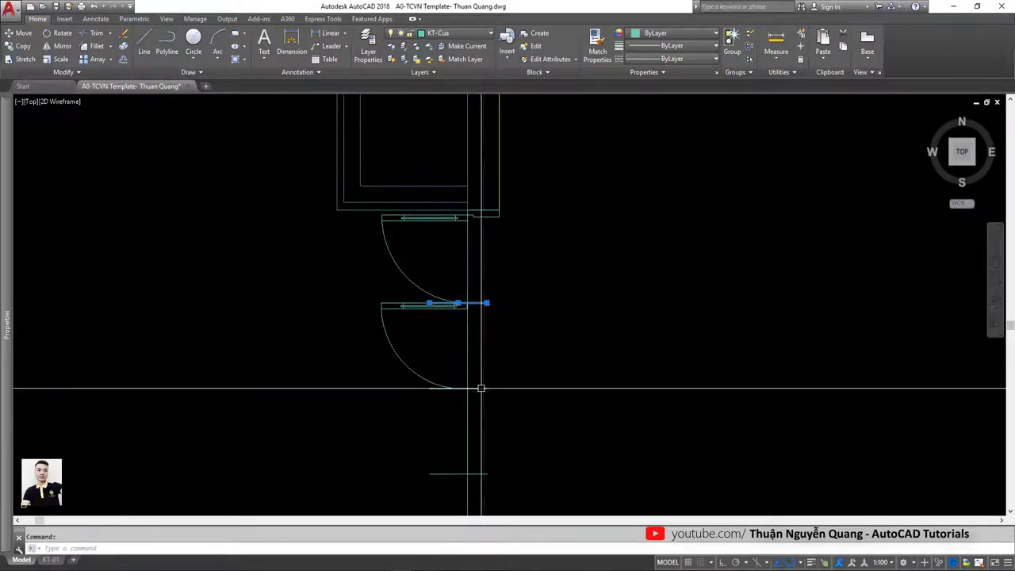
- Window-select both doors and begin a mirror, then cancel it
{"action": "left_click", "coordinate": [370, 214]}
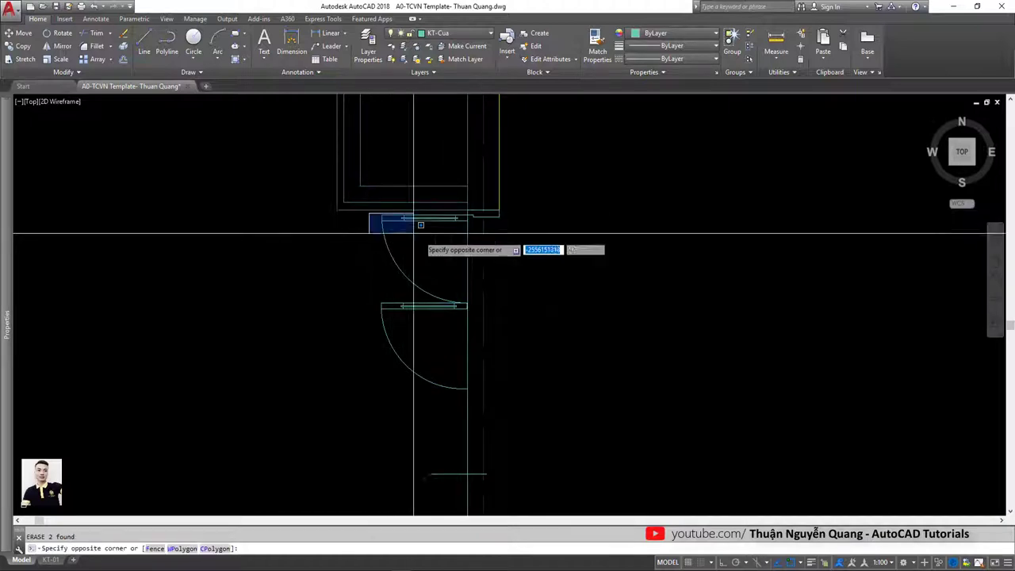
{"action": "left_click", "coordinate": [479, 396]}
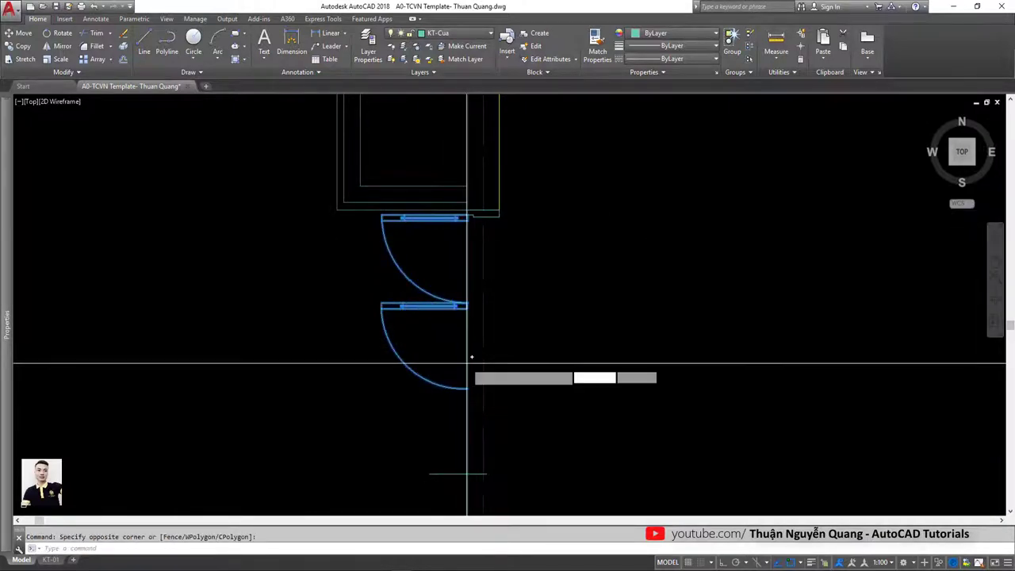
{"action": "type", "text": "mi"}
{"action": "key", "text": "Return"}
{"action": "left_click", "coordinate": [468, 388]}
{"action": "scroll", "coordinate": [470, 396], "scroll_direction": "up", "scroll_amount": 4}
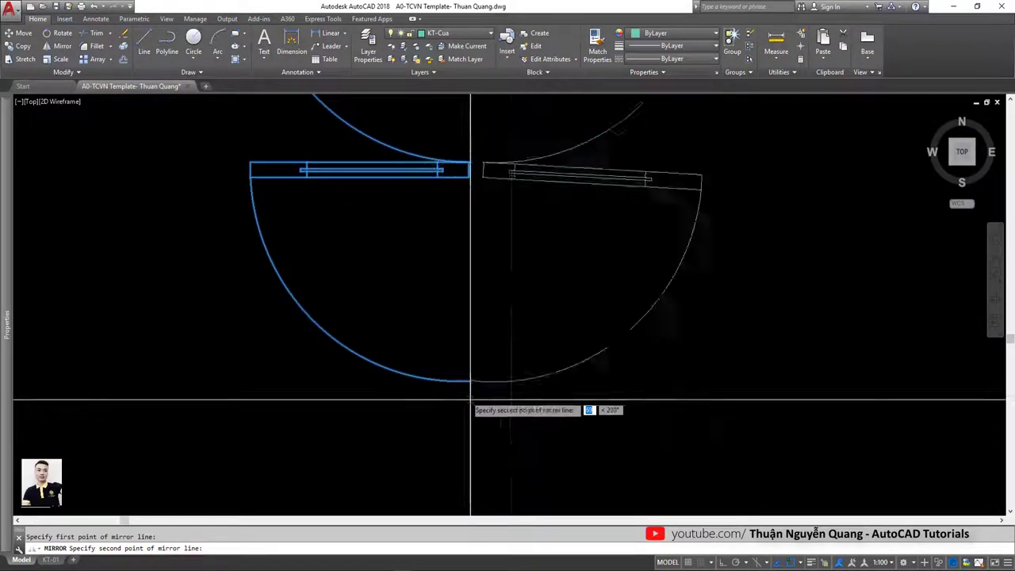
{"action": "key", "text": "Escape"}
{"action": "scroll", "coordinate": [469, 373], "scroll_direction": "down", "scroll_amount": 2}
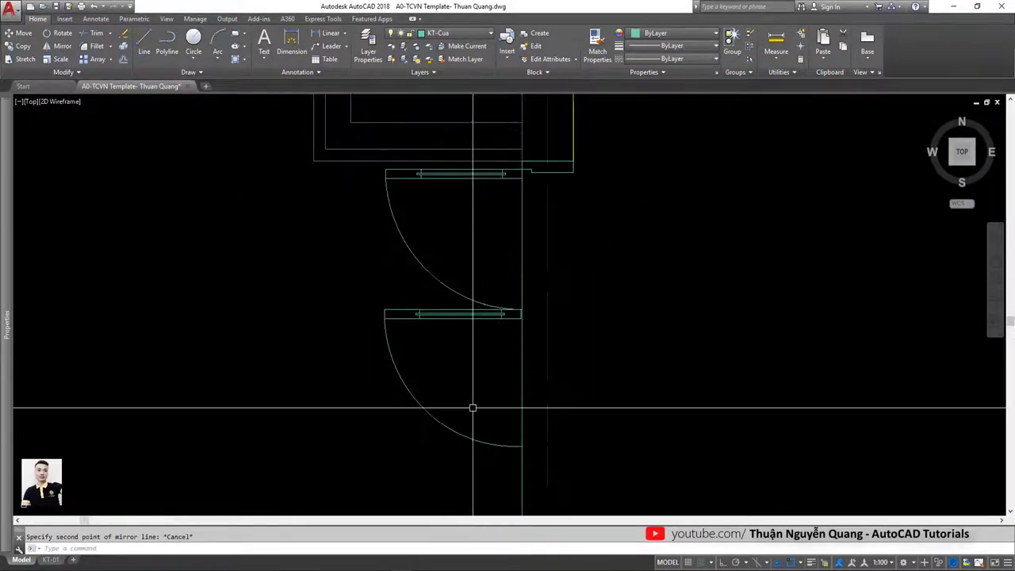
- Mirror both doors about a horizontal line at the lower arc end, keeping the originals
{"action": "left_click", "coordinate": [480, 471]}
{"action": "left_click", "coordinate": [367, 169]}
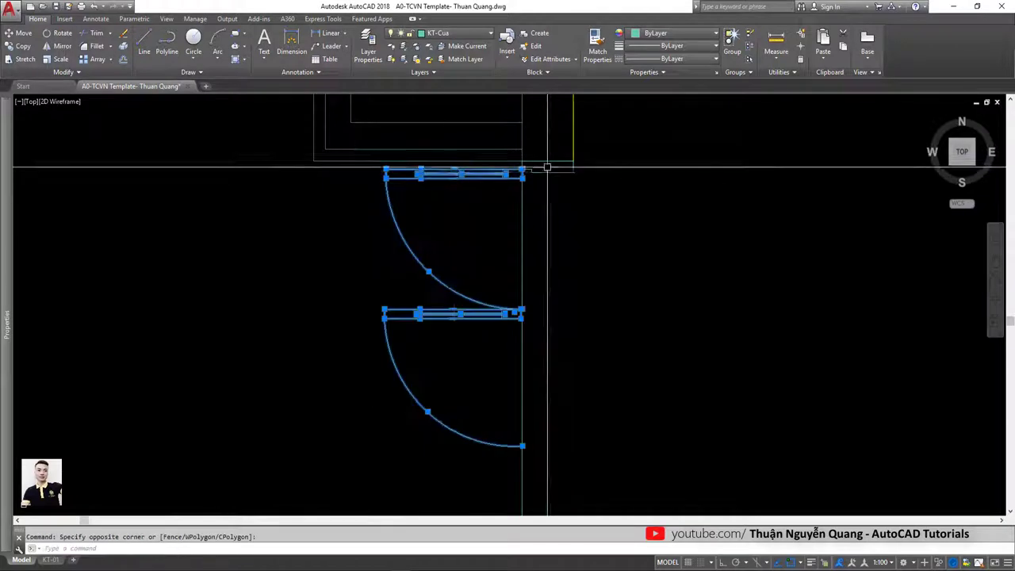
{"action": "scroll", "coordinate": [547, 167], "scroll_direction": "up", "scroll_amount": 3}
{"action": "scroll", "coordinate": [494, 294], "scroll_direction": "down", "scroll_amount": 3}
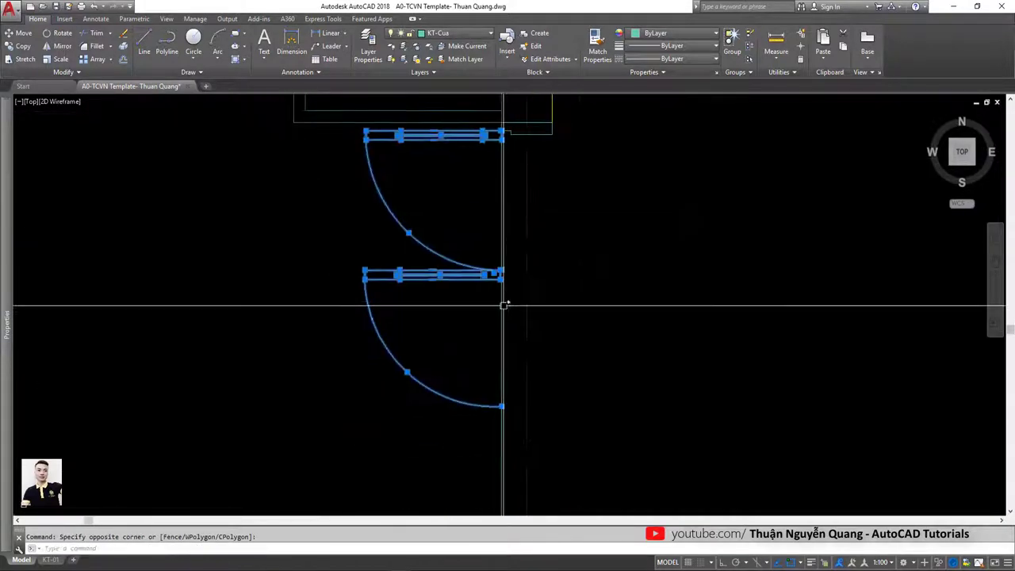
{"action": "type", "text": "mi"}
{"action": "key", "text": "space"}
{"action": "scroll", "coordinate": [499, 400], "scroll_direction": "up", "scroll_amount": 5}
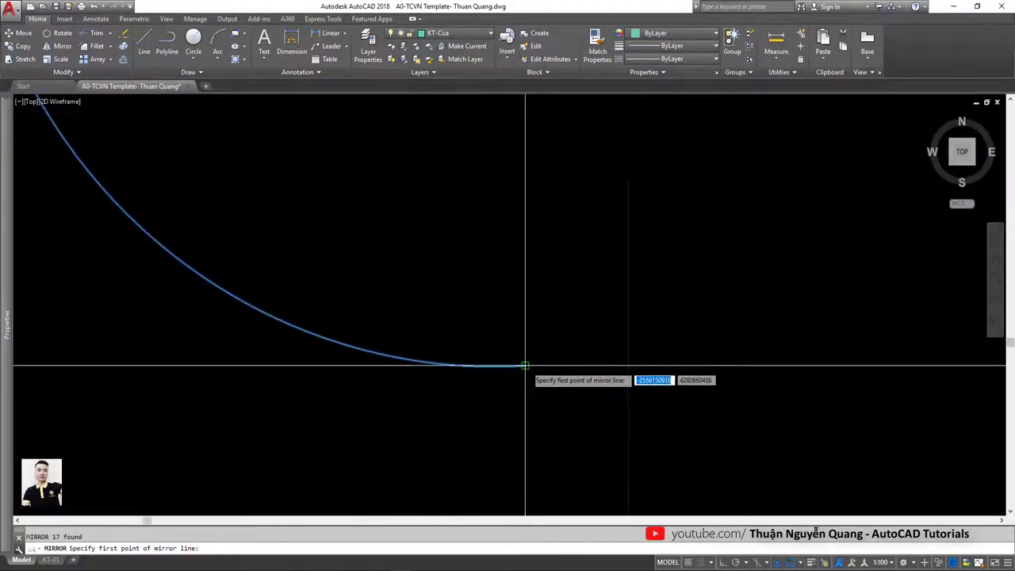
{"action": "left_click", "coordinate": [524, 366]}
{"action": "key", "text": "F8"}
{"action": "scroll", "coordinate": [658, 382], "scroll_direction": "down", "scroll_amount": 5}
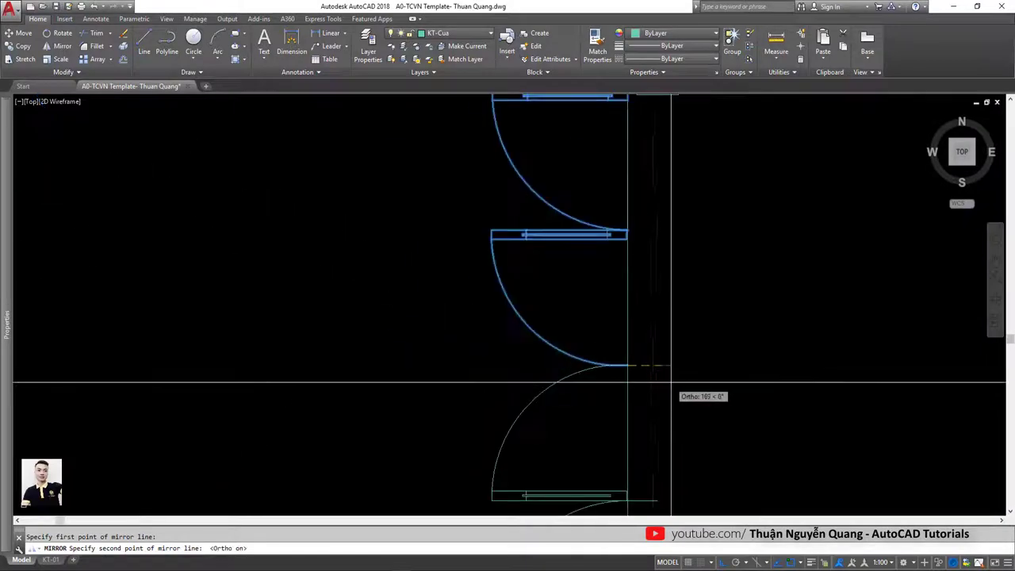
{"action": "key", "text": "Return"}
{"action": "scroll", "coordinate": [674, 387], "scroll_direction": "down", "scroll_amount": 5}
{"action": "scroll", "coordinate": [593, 277], "scroll_direction": "up", "scroll_amount": 5}
- Delete the leftover short line near the doors
{"action": "left_click", "coordinate": [586, 208]}
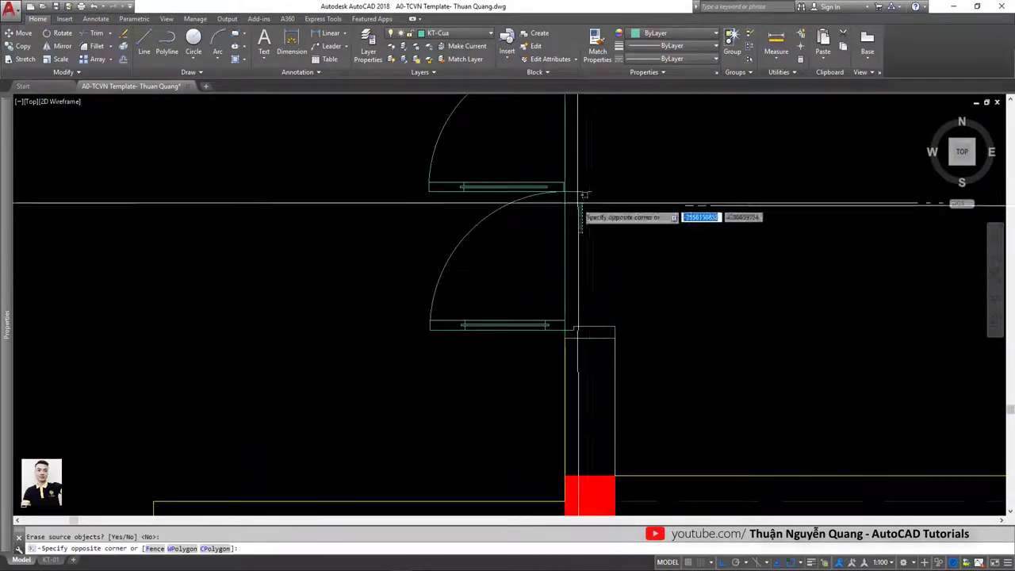
{"action": "left_click", "coordinate": [574, 184]}
{"action": "key", "text": "Delete"}
{"action": "scroll", "coordinate": [539, 265], "scroll_direction": "down", "scroll_amount": 5}
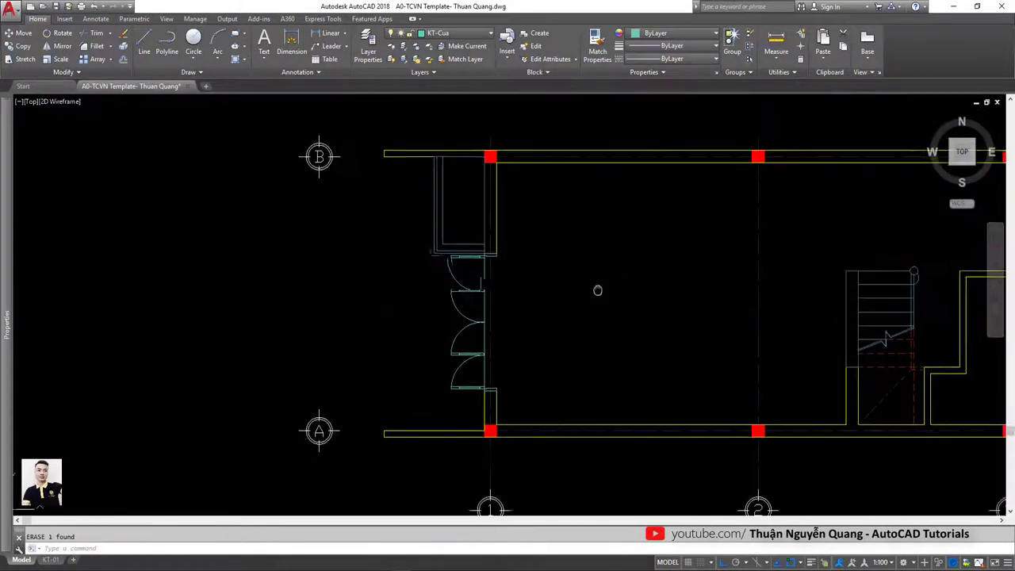
{"action": "scroll", "coordinate": [452, 316], "scroll_direction": "down", "scroll_amount": 3}
- Compare the four doors with the KT-04.jpg reference plan
{"action": "key", "text": "alt+Tab"}
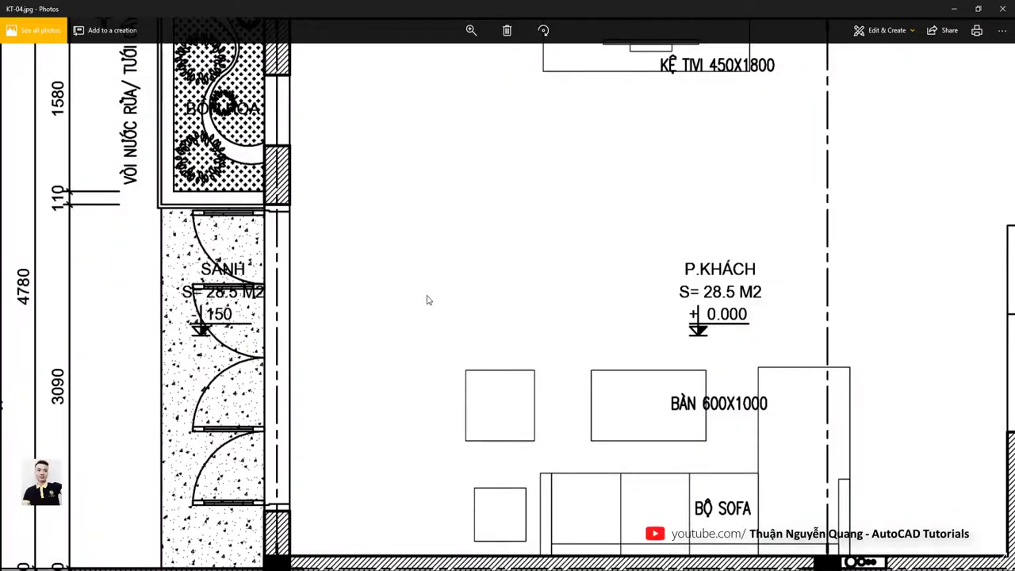
{"action": "scroll", "coordinate": [427, 300], "scroll_direction": "down", "scroll_amount": 5}
{"action": "key", "text": "alt+Tab"}
{"action": "key", "text": "alt+Tab"}
{"action": "scroll", "coordinate": [418, 328], "scroll_direction": "up", "scroll_amount": 2}
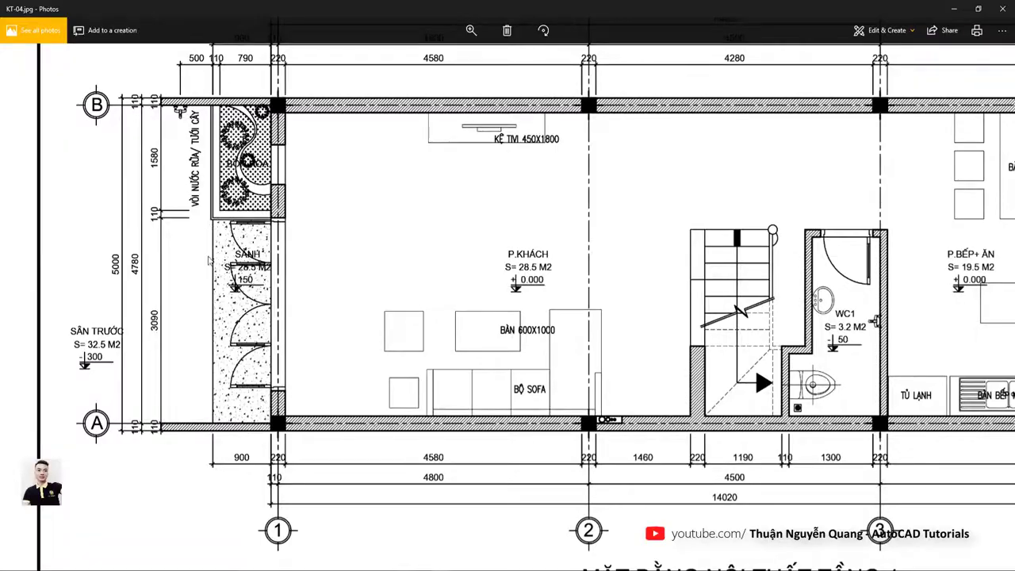
{"action": "key", "text": "alt+Tab"}
{"action": "scroll", "coordinate": [433, 324], "scroll_direction": "up", "scroll_amount": 3}
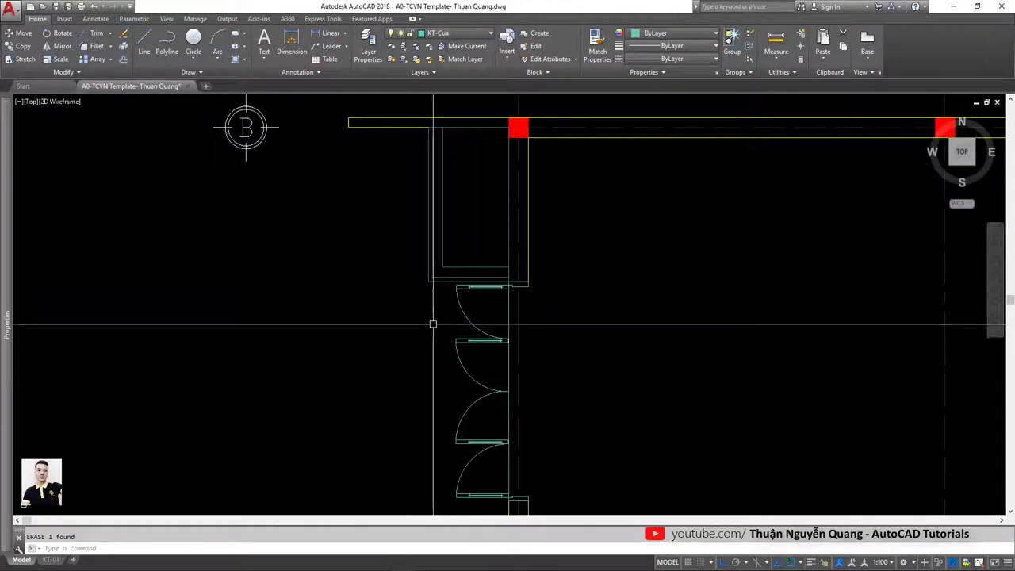
- Make KT-Net Thay the current layer
{"action": "left_click", "coordinate": [456, 33]}
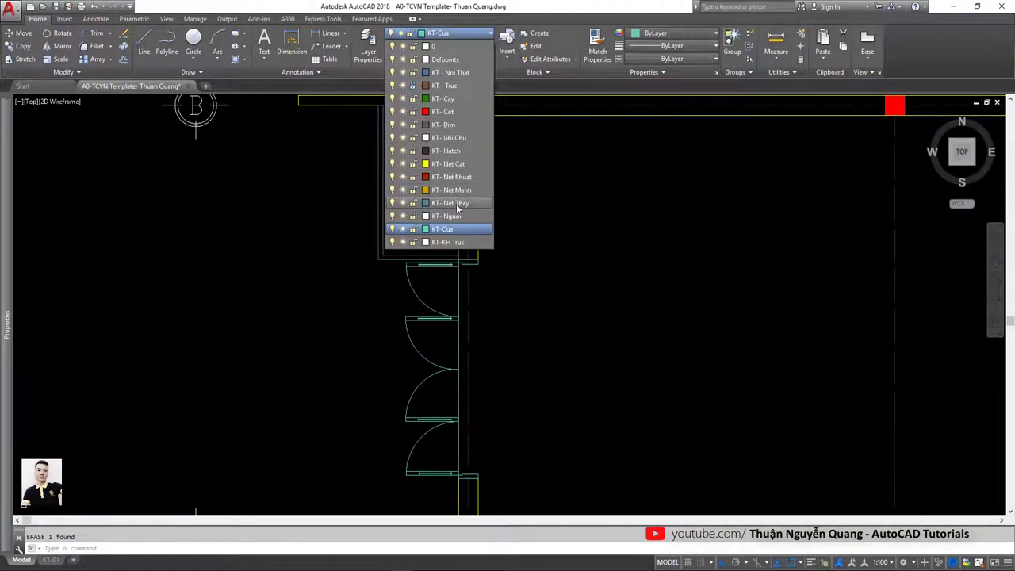
{"action": "left_click", "coordinate": [457, 203]}
{"action": "middle_click_drag", "start_coordinate": [374, 287], "coordinate": [385, 211]}
- Start a line at the wall corner, cancel it, and pan back to the doors
{"action": "key", "text": "l"}
{"action": "key", "text": "Return"}
{"action": "scroll", "coordinate": [388, 188], "scroll_direction": "up", "scroll_amount": 3}
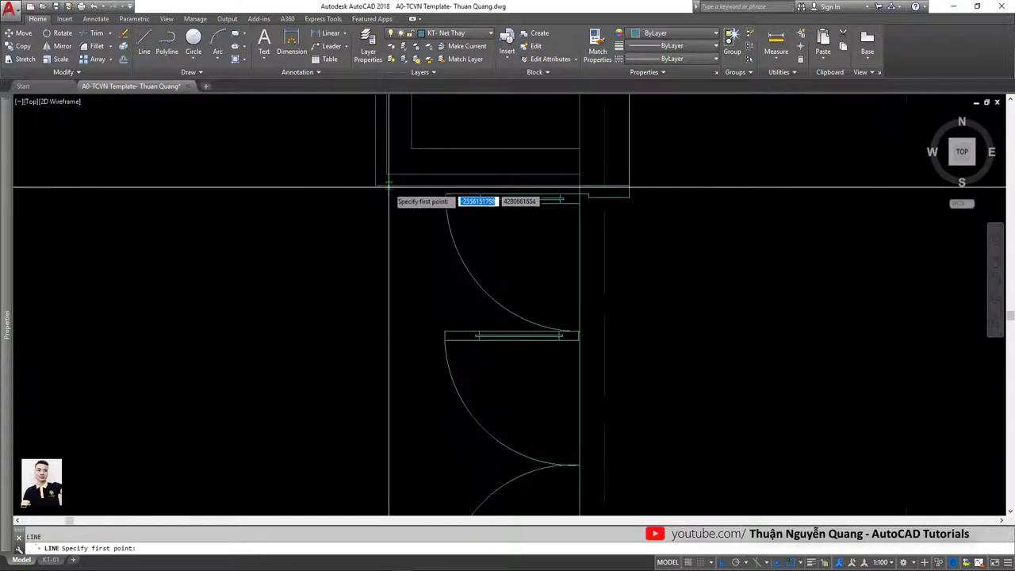
{"action": "left_click", "coordinate": [389, 188]}
{"action": "scroll", "coordinate": [388, 175], "scroll_direction": "down", "scroll_amount": 2}
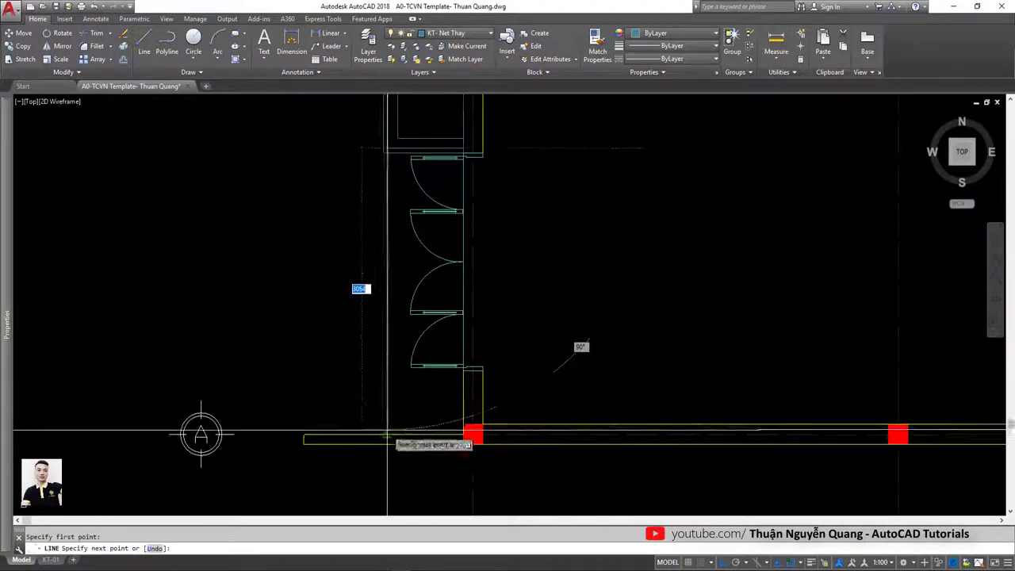
{"action": "key", "text": "Escape"}
{"action": "scroll", "coordinate": [389, 245], "scroll_direction": "up", "scroll_amount": 2}
{"action": "scroll", "coordinate": [370, 280], "scroll_direction": "up", "scroll_amount": 4}
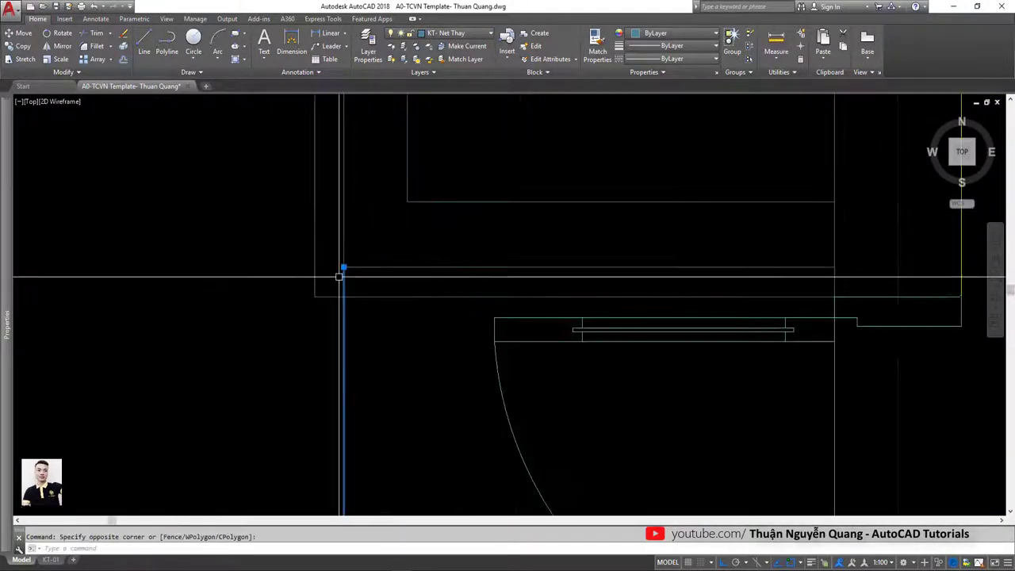
{"action": "key", "text": "Escape"}
{"action": "scroll", "coordinate": [343, 294], "scroll_direction": "down", "scroll_amount": 3}
{"action": "mouse_move", "coordinate": [343, 294]}
{"action": "middle_mouse_down"}
{"action": "mouse_move", "coordinate": [398, 324]}
{"action": "mouse_move", "coordinate": [393, 297]}
{"action": "middle_mouse_up"}
{"action": "scroll", "coordinate": [384, 302], "scroll_direction": "down", "scroll_amount": 2}
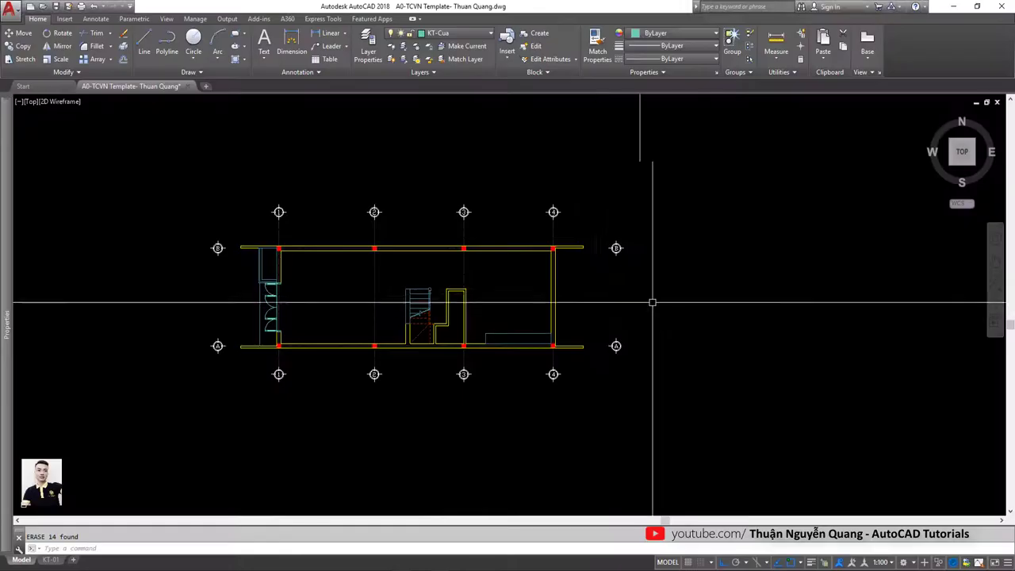
- Select the top left-wall door leaf, swing arc and small frame piece
{"action": "scroll", "coordinate": [313, 263], "scroll_direction": "up", "scroll_amount": 5}
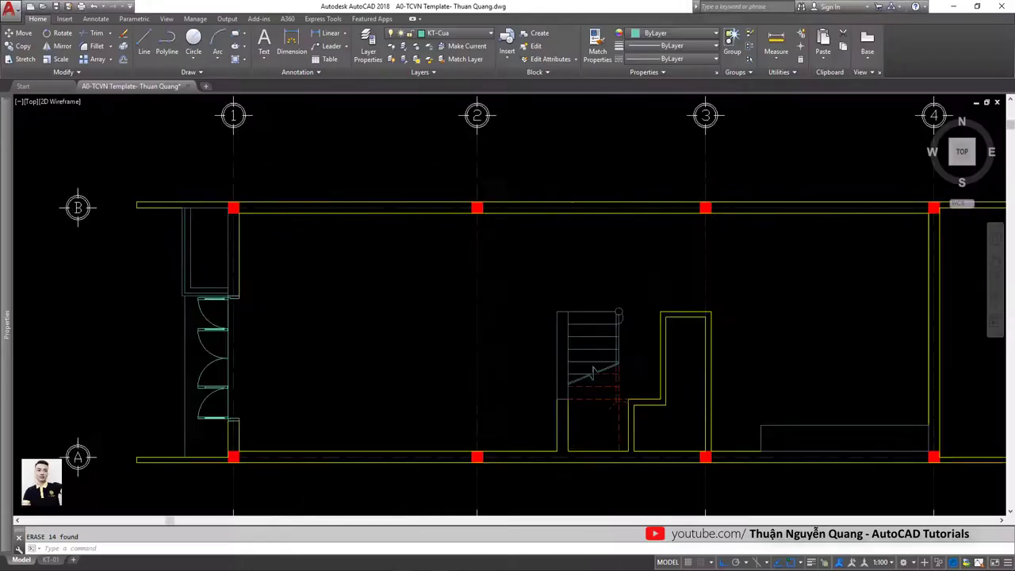
{"action": "scroll", "coordinate": [158, 333], "scroll_direction": "up", "scroll_amount": 5}
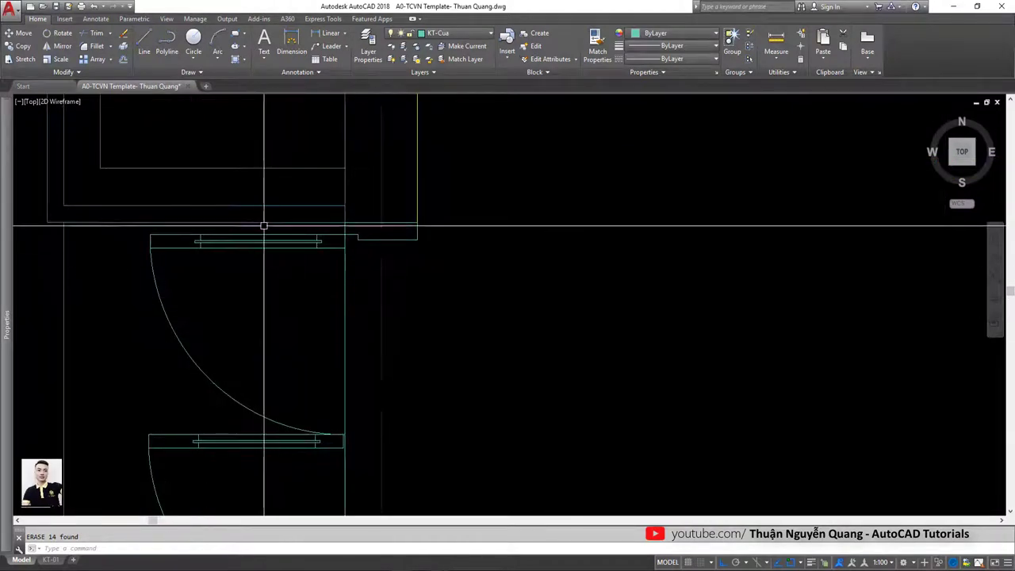
{"action": "left_click", "coordinate": [265, 227]}
{"action": "left_click", "coordinate": [151, 351]}
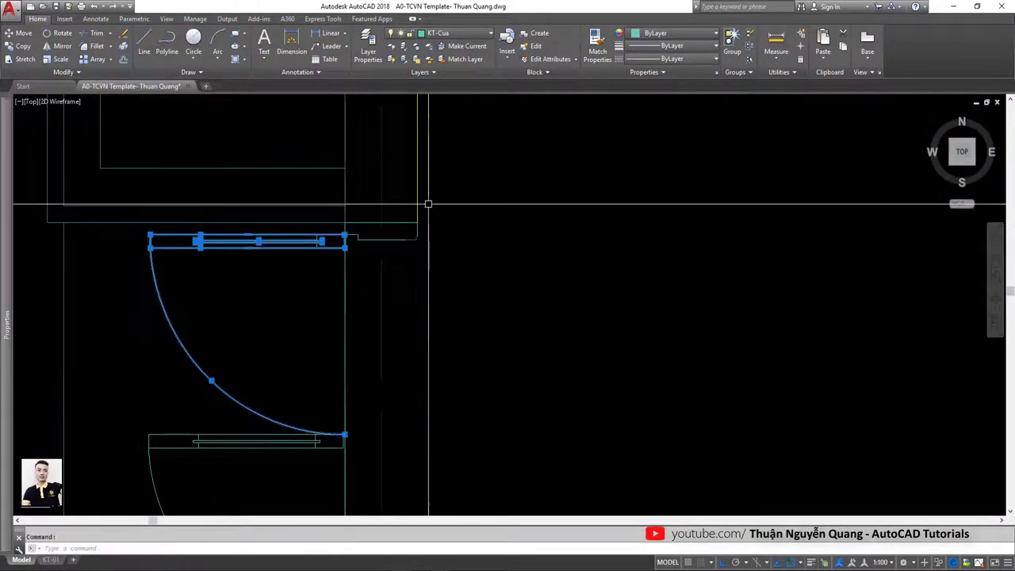
{"action": "scroll", "coordinate": [428, 204], "scroll_direction": "up", "scroll_amount": 2}
{"action": "left_click", "coordinate": [367, 251]}
{"action": "scroll", "coordinate": [367, 251], "scroll_direction": "down", "scroll_amount": 4}
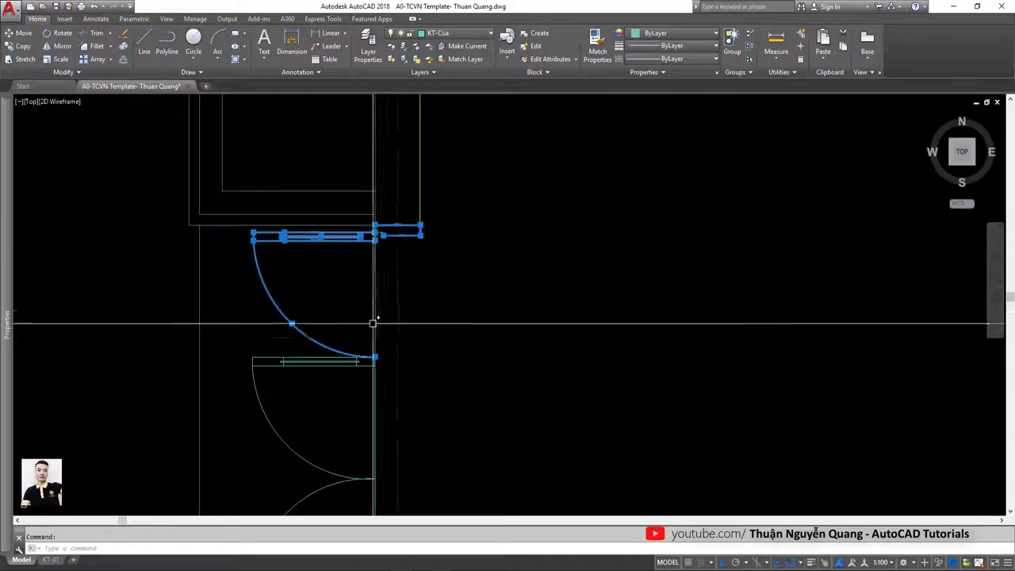
- Copy the selected door over toward column 4
{"action": "type", "text": "co"}
{"action": "key", "text": "space"}
{"action": "left_click", "coordinate": [430, 294]}
{"action": "scroll", "coordinate": [480, 287], "scroll_direction": "down", "scroll_amount": 4}
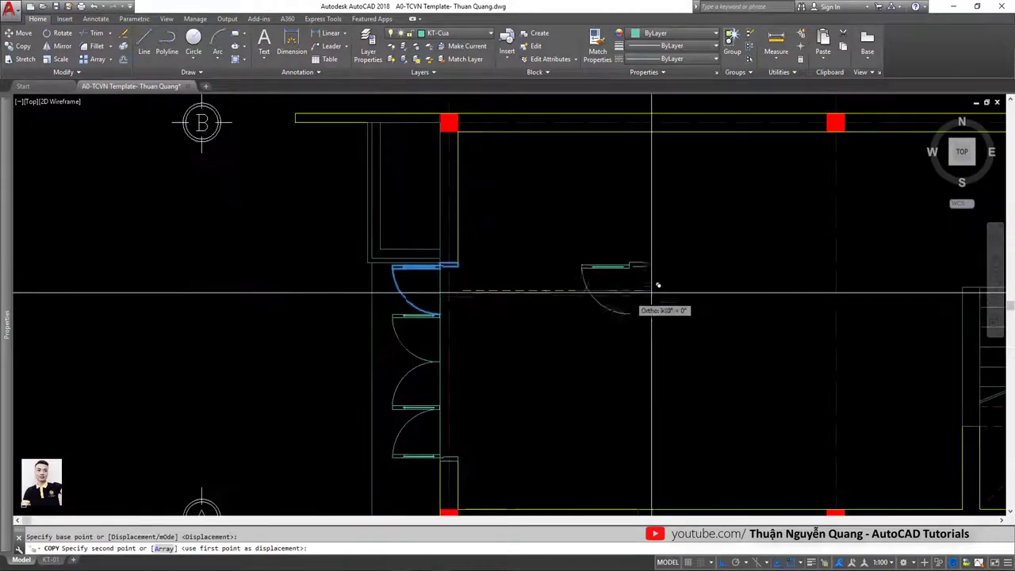
{"action": "scroll", "coordinate": [475, 317], "scroll_direction": "down", "scroll_amount": 3}
{"action": "scroll", "coordinate": [476, 347], "scroll_direction": "down", "scroll_amount": 2}
{"action": "scroll", "coordinate": [386, 365], "scroll_direction": "up", "scroll_amount": 3}
{"action": "key", "text": "F8"}
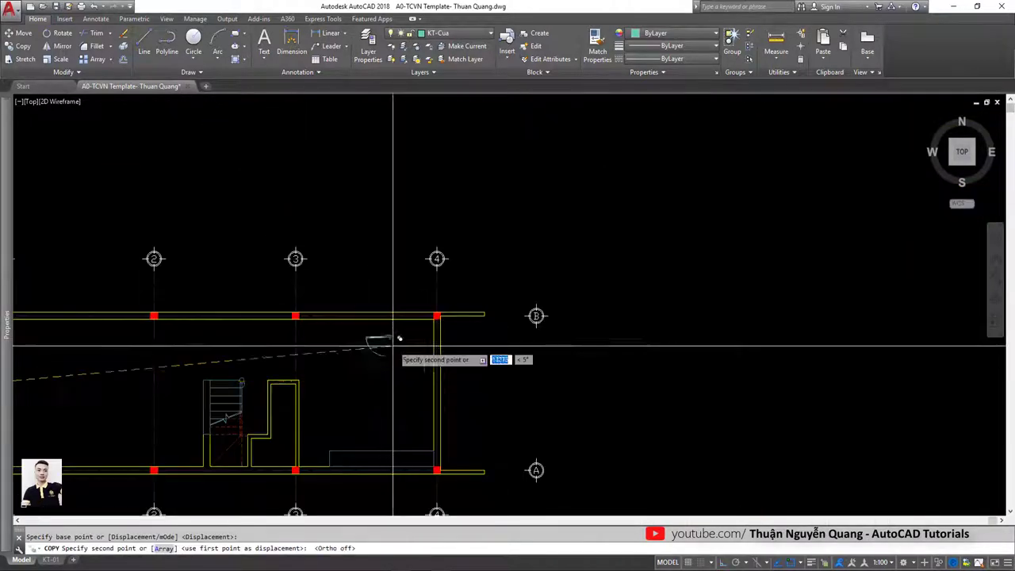
{"action": "scroll", "coordinate": [428, 333], "scroll_direction": "up", "scroll_amount": 5}
{"action": "key", "text": "Escape"}
{"action": "scroll", "coordinate": [456, 318], "scroll_direction": "up", "scroll_amount": 2}
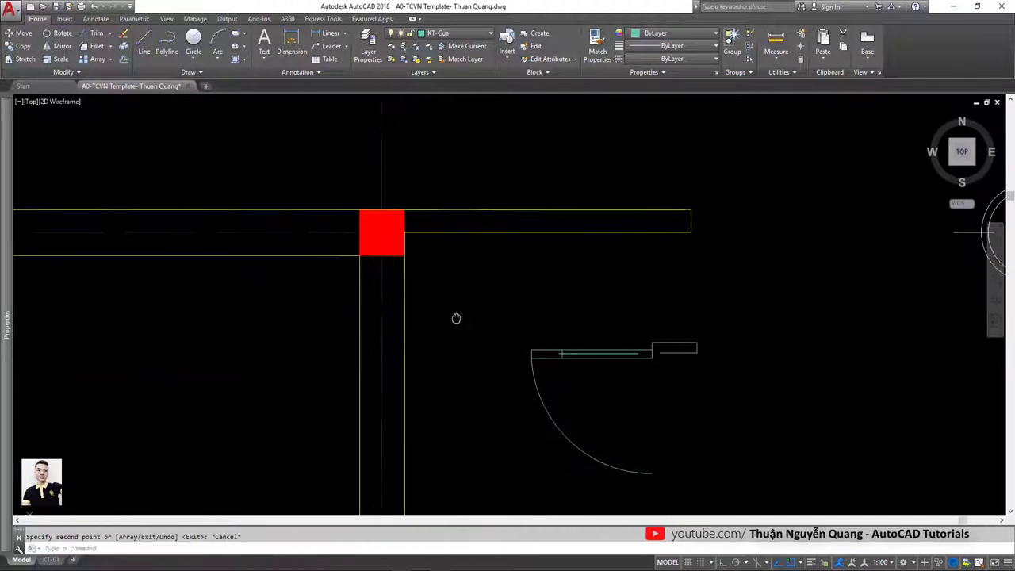
- Try a line from the column's bottom, then delete the stray guide line
{"action": "type", "text": "l"}
{"action": "key", "text": "space"}
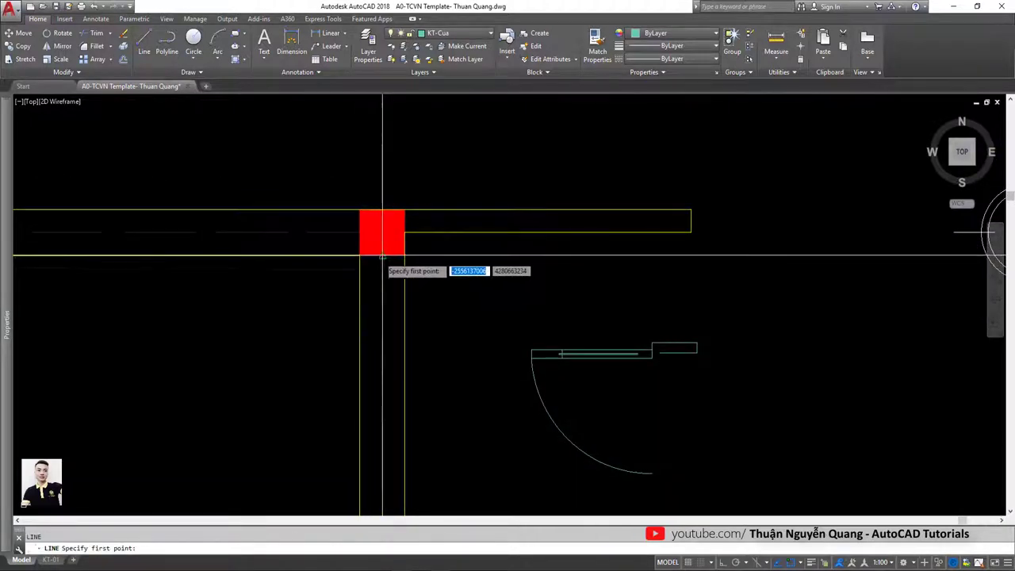
{"action": "left_click", "coordinate": [381, 255]}
{"action": "key", "text": "F8"}
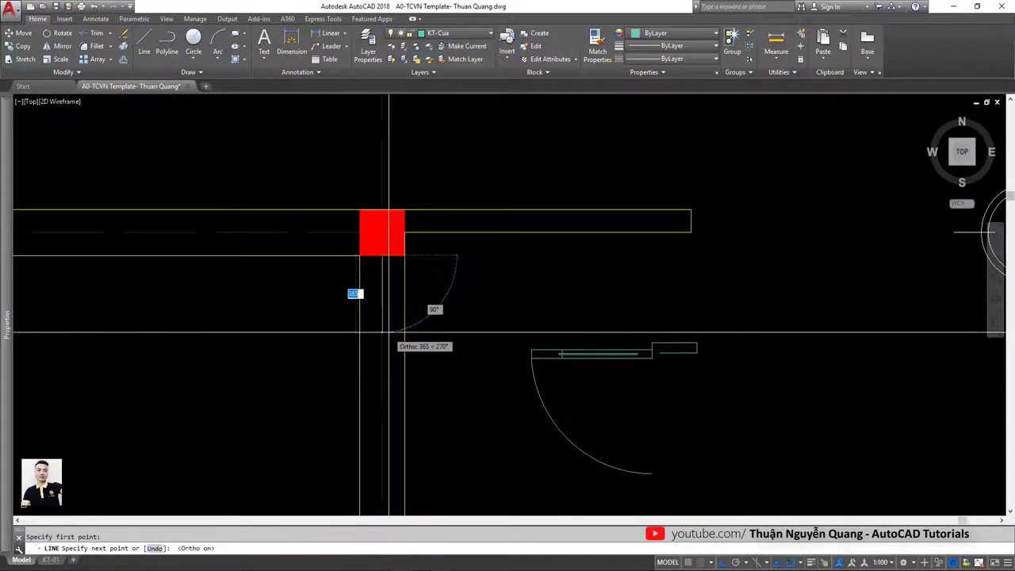
{"action": "middle_click_drag", "start_coordinate": [444, 317], "coordinate": [445, 299]}
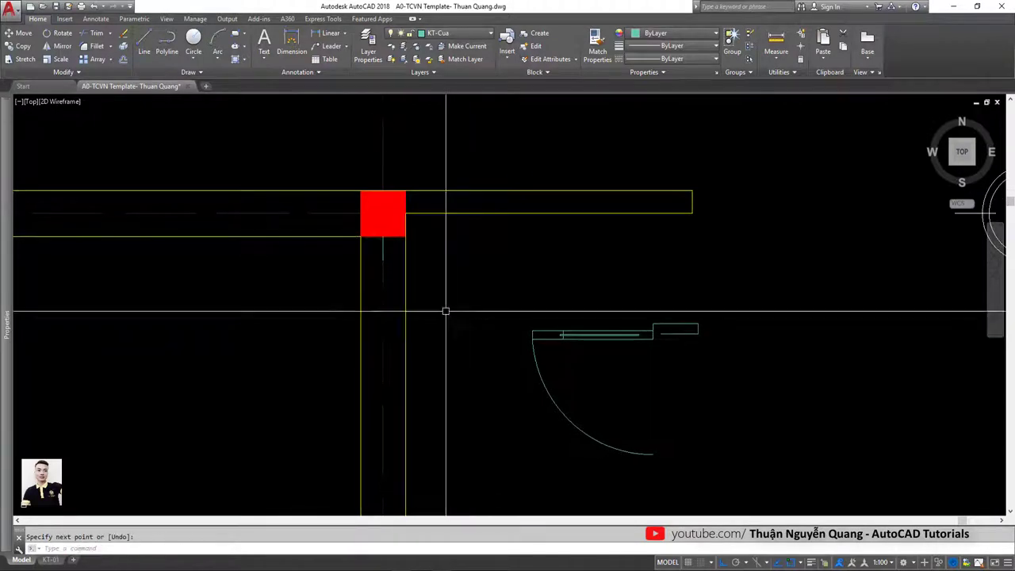
{"action": "key", "text": "Escape"}
{"action": "key", "text": "space"}
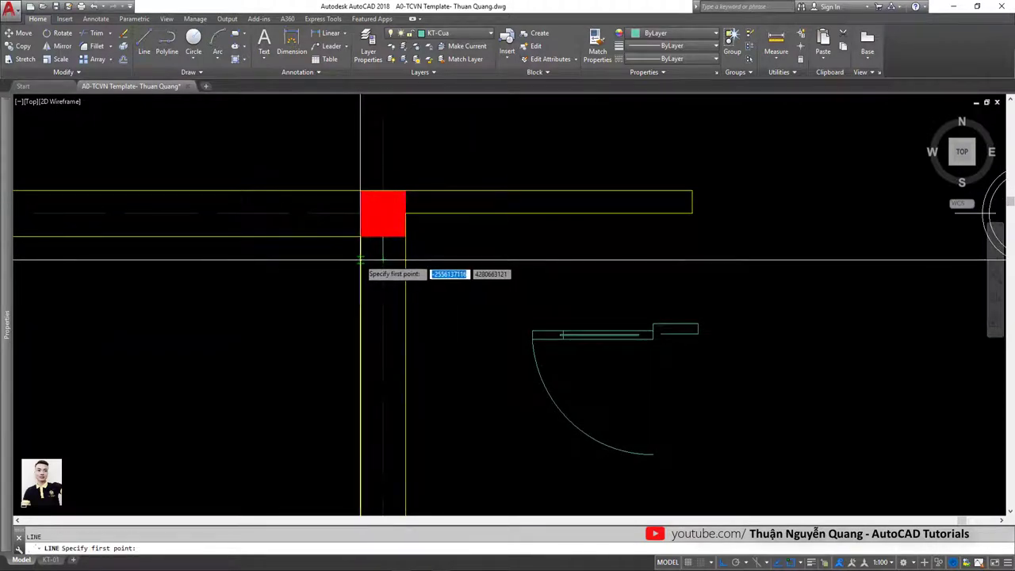
{"action": "left_click", "coordinate": [360, 259]}
{"action": "key", "text": "Escape"}
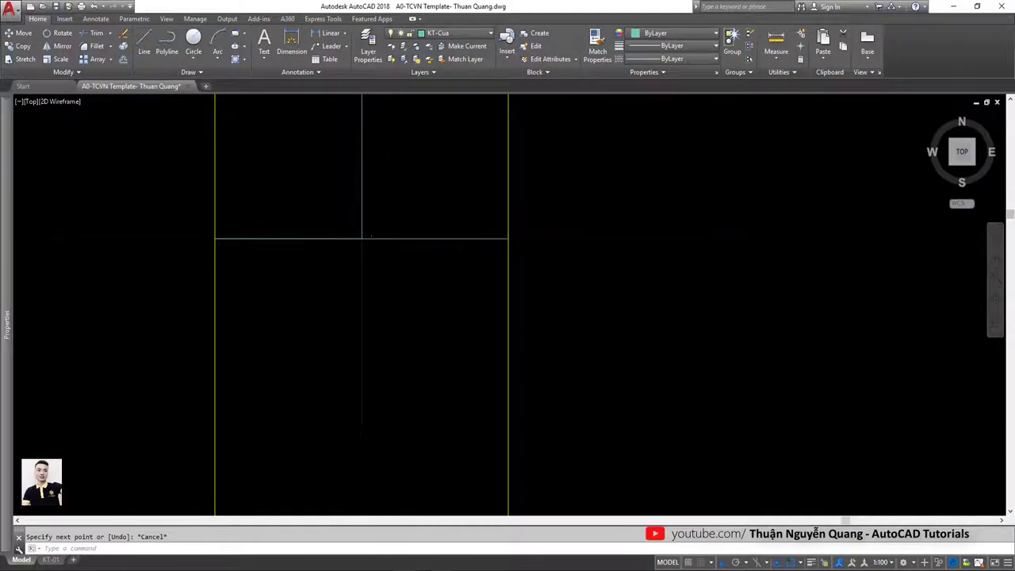
{"action": "left_click", "coordinate": [380, 206]}
{"action": "key", "text": "Delete"}
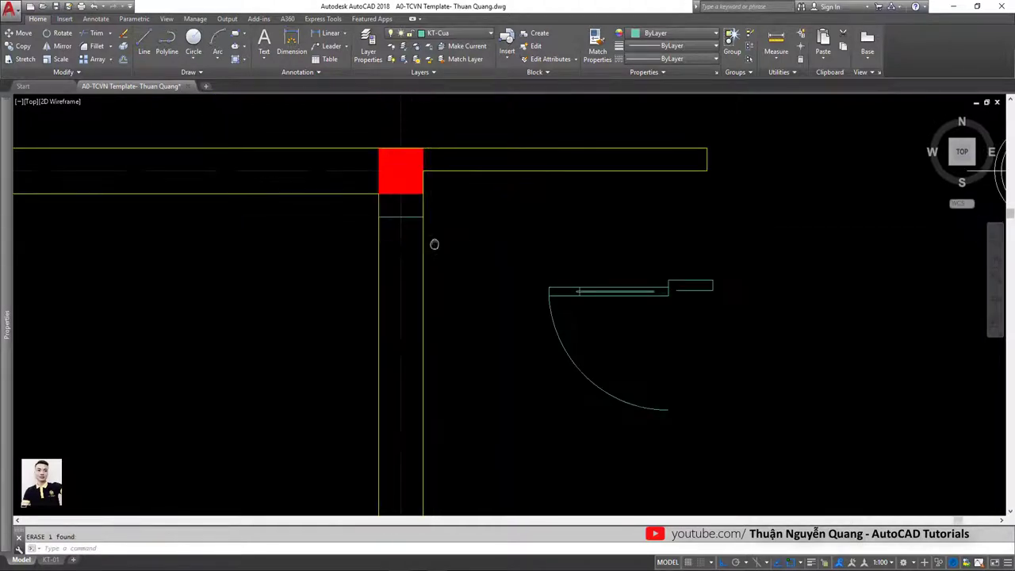
{"action": "scroll", "coordinate": [432, 202], "scroll_direction": "down", "scroll_amount": 2}
- Move the copied door against the wall just below the column
{"action": "left_click", "coordinate": [465, 322]}
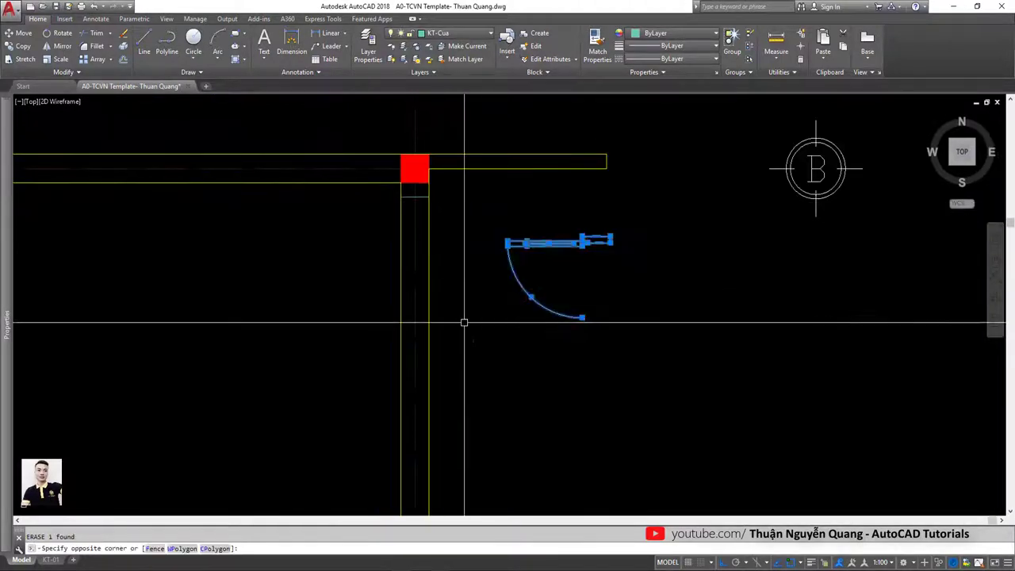
{"action": "left_click", "coordinate": [631, 237]}
{"action": "type", "text": "m"}
{"action": "key", "text": "space"}
{"action": "left_click", "coordinate": [611, 236]}
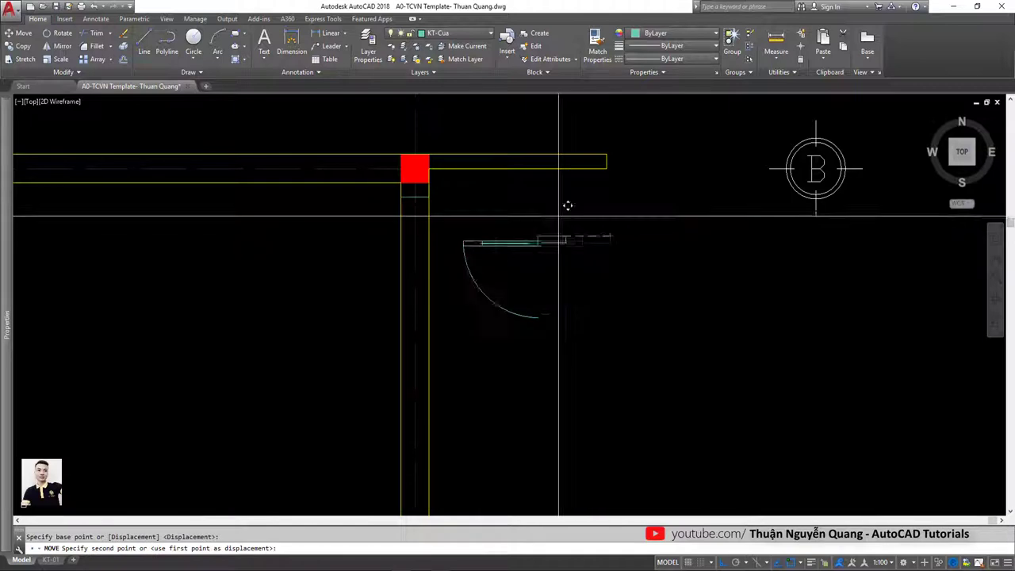
{"action": "left_click", "coordinate": [429, 198]}
{"action": "scroll", "coordinate": [402, 196], "scroll_direction": "up", "scroll_amount": 2}
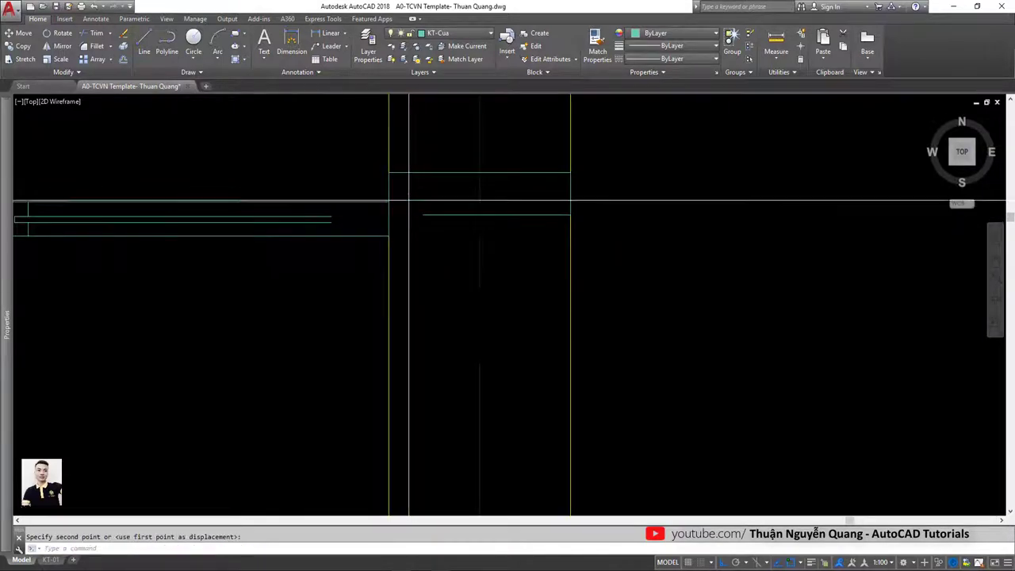
- Draw a door frame line down at the column
{"action": "type", "text": "l"}
{"action": "key", "text": "space"}
{"action": "middle_click_drag", "start_coordinate": [389, 203], "coordinate": [384, 245]}
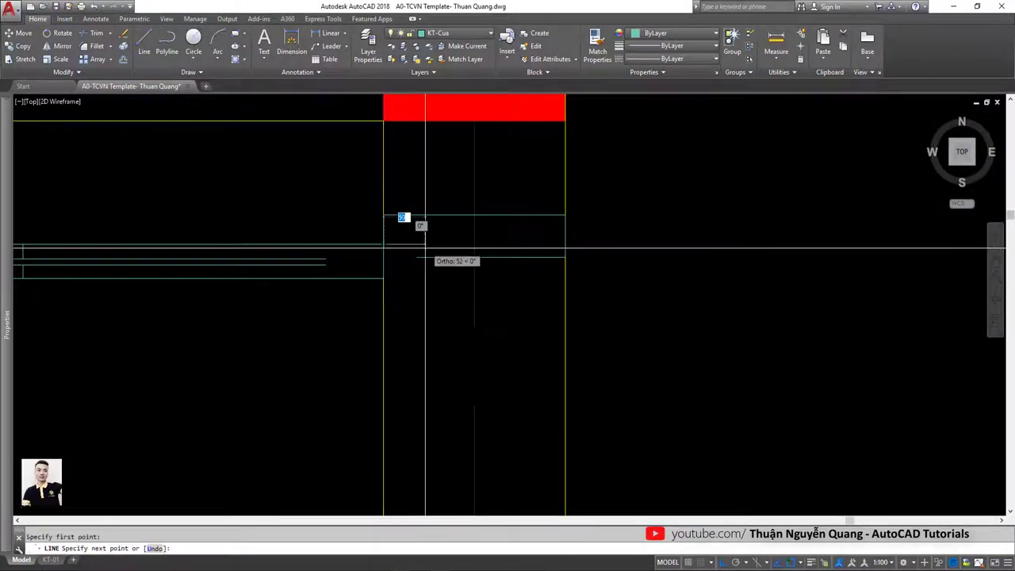
{"action": "left_click", "coordinate": [418, 248]}
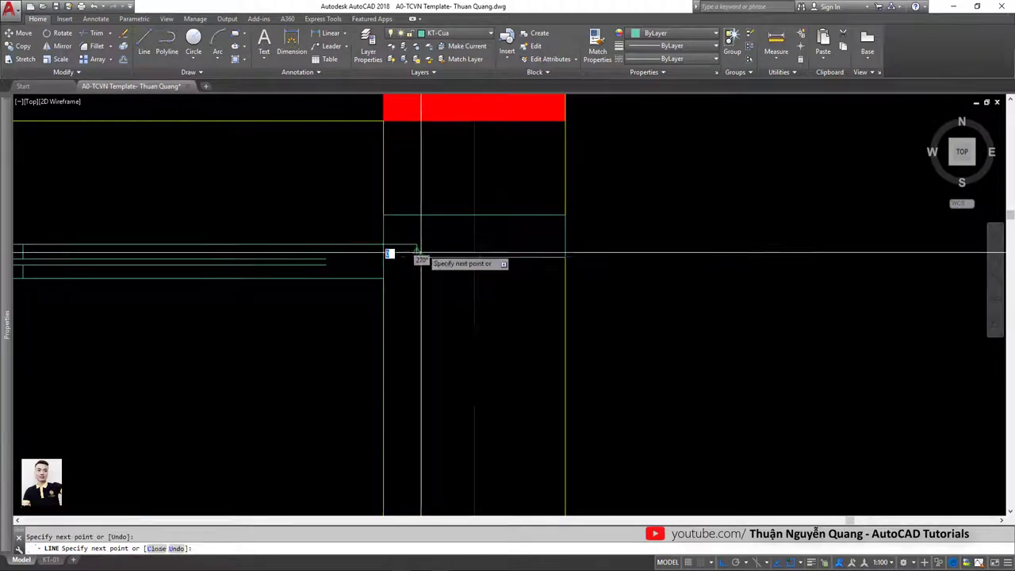
{"action": "key", "text": "Escape"}
{"action": "scroll", "coordinate": [420, 253], "scroll_direction": "down", "scroll_amount": 5}
{"action": "left_click", "coordinate": [317, 216]}
- Mirror the door leaf, frame and arc across a horizontal line to form the second leaf
{"action": "left_click", "coordinate": [575, 341]}
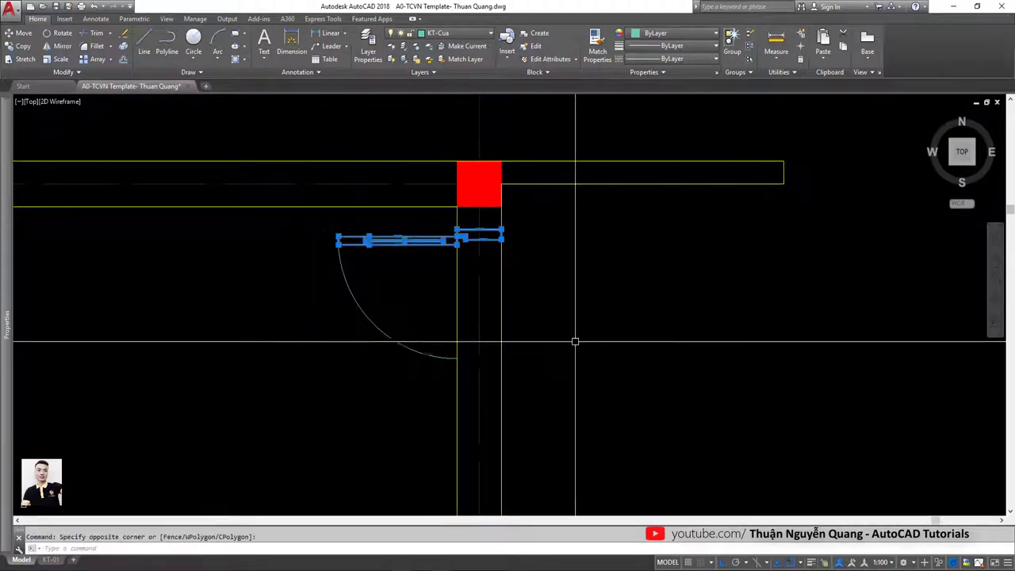
{"action": "left_click", "coordinate": [408, 348]}
{"action": "type", "text": "mi"}
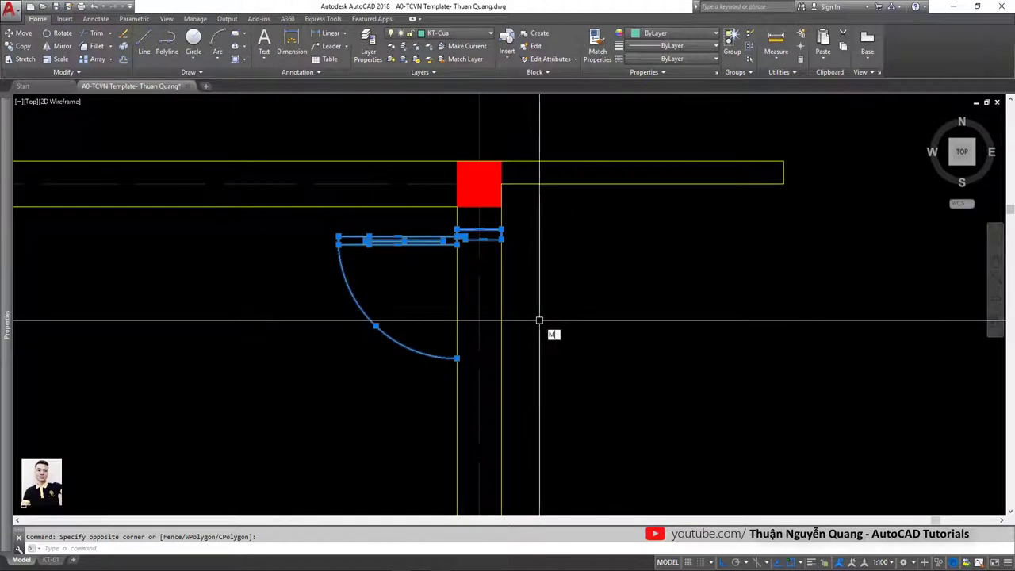
{"action": "key", "text": "Return"}
{"action": "left_click", "coordinate": [457, 359]}
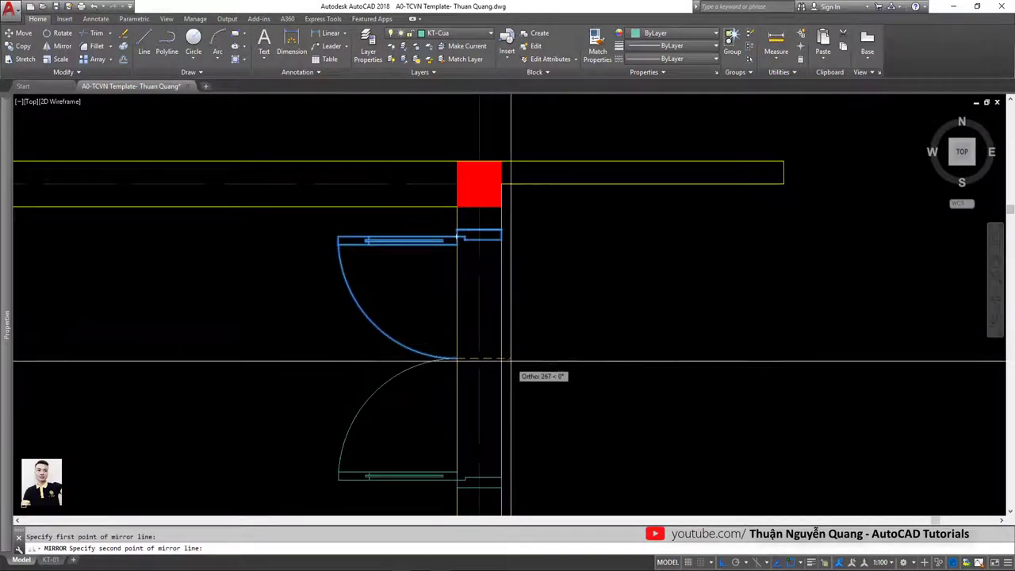
{"action": "left_click", "coordinate": [503, 359]}
{"action": "scroll", "coordinate": [503, 356], "scroll_direction": "down", "scroll_amount": 5}
{"action": "middle_click_drag", "start_coordinate": [502, 356], "coordinate": [520, 337]}
{"action": "scroll", "coordinate": [492, 357], "scroll_direction": "up", "scroll_amount": 4}
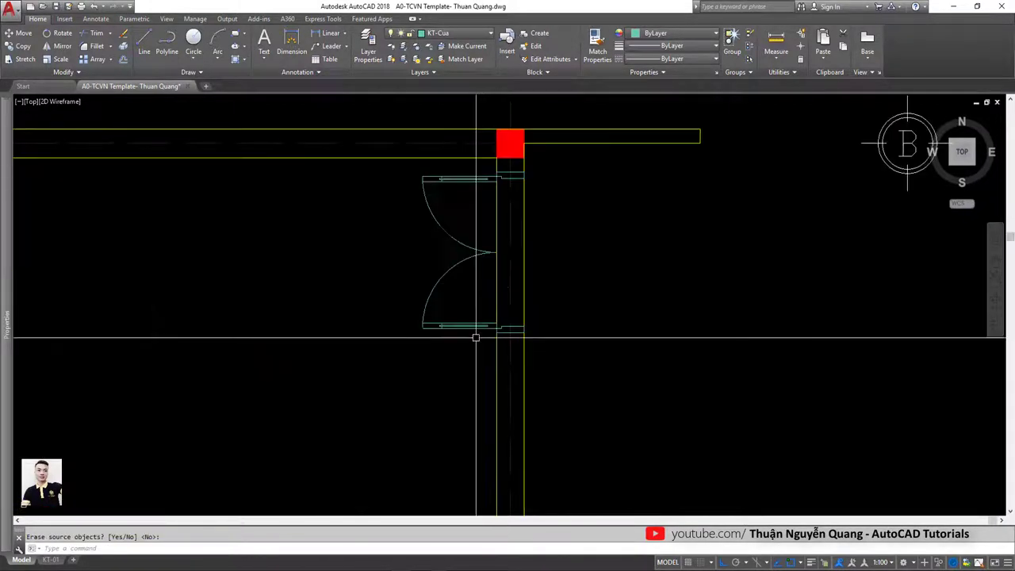
{"action": "scroll", "coordinate": [500, 333], "scroll_direction": "down", "scroll_amount": 2}
{"action": "scroll", "coordinate": [516, 270], "scroll_direction": "up", "scroll_amount": 2}
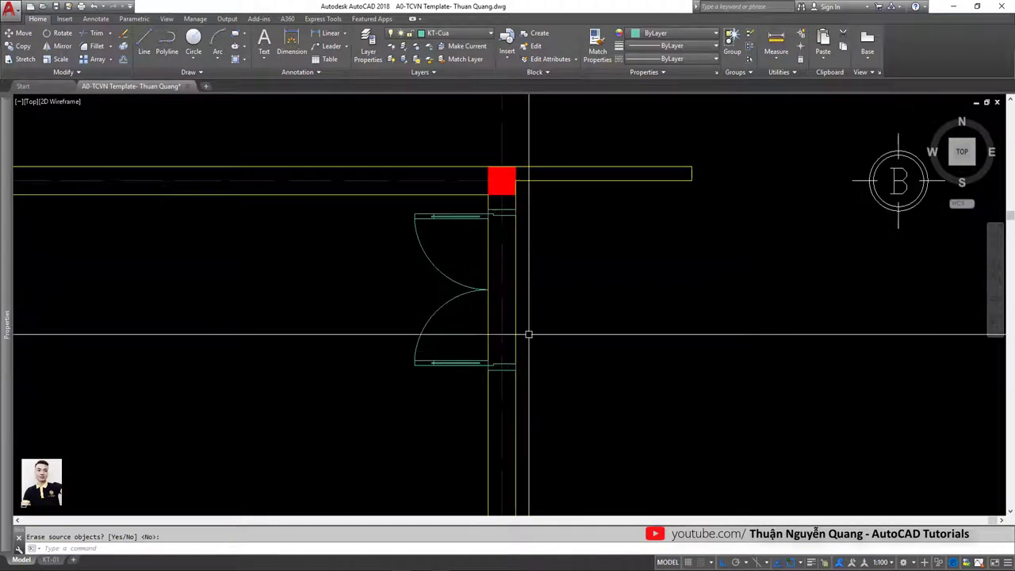
- Trim the wall lines across the double-door opening
{"action": "left_click", "coordinate": [578, 389]}
{"action": "left_click", "coordinate": [453, 199]}
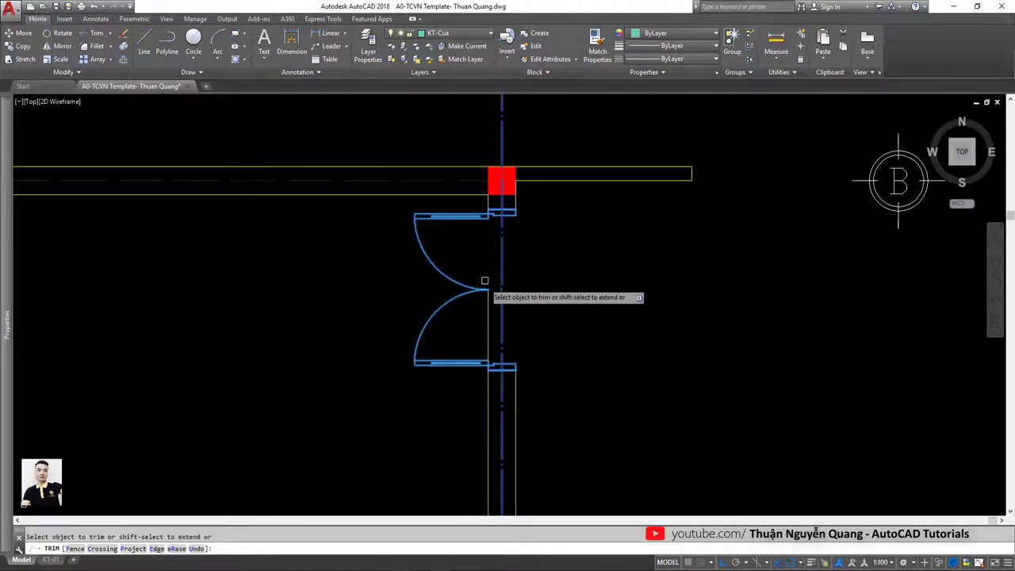
{"action": "key", "text": "Return"}
{"action": "scroll", "coordinate": [488, 309], "scroll_direction": "up", "scroll_amount": 3}
{"action": "scroll", "coordinate": [490, 307], "scroll_direction": "up", "scroll_amount": 2}
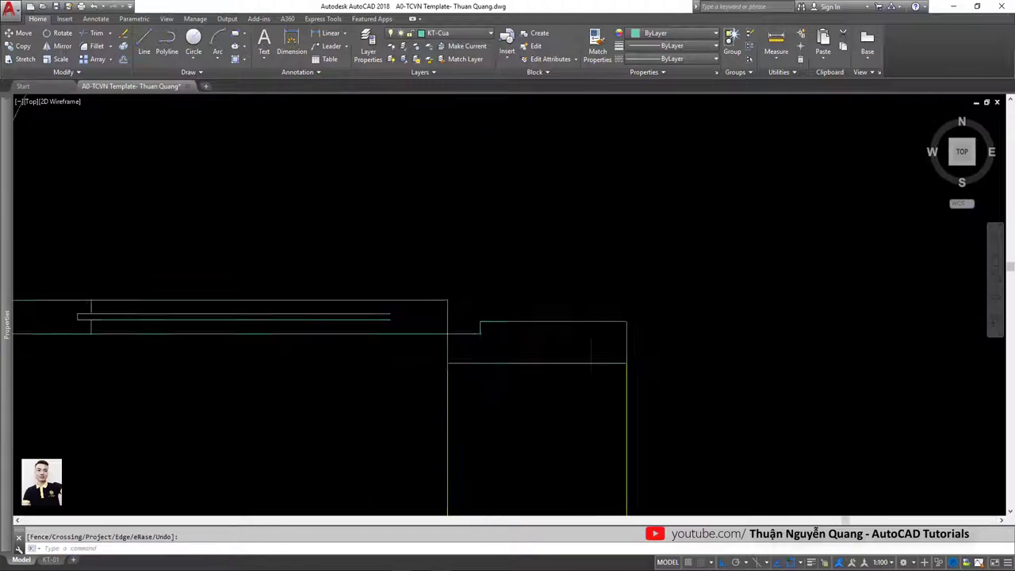
{"action": "scroll", "coordinate": [493, 304], "scroll_direction": "down", "scroll_amount": 7}
{"action": "scroll", "coordinate": [544, 262], "scroll_direction": "down", "scroll_amount": 5}
- Zoom out to the full KT-04.jpg sheet, then in on the kitchen and WC area
{"action": "scroll", "coordinate": [497, 262], "scroll_direction": "up", "scroll_amount": 2}
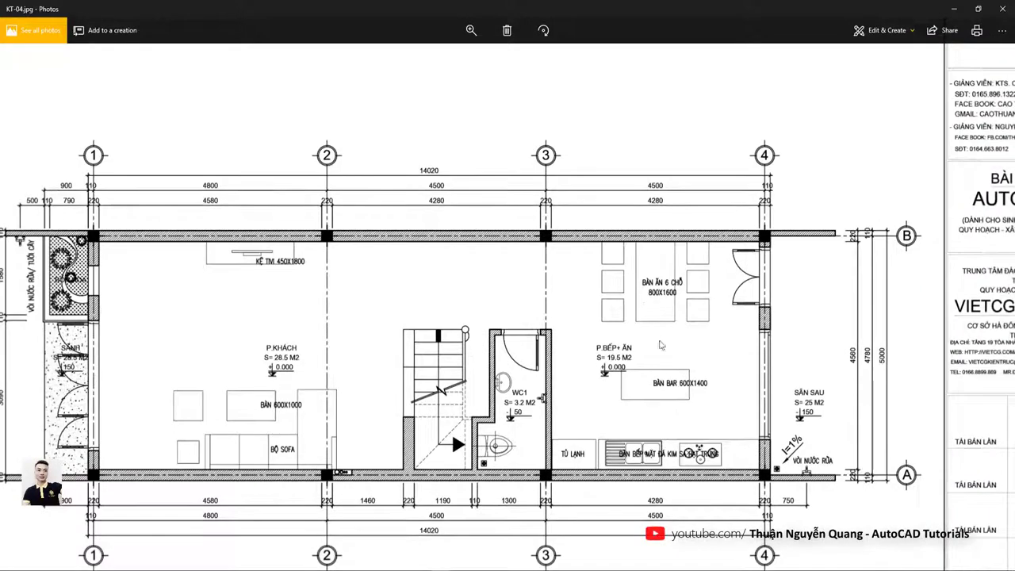
{"action": "scroll", "coordinate": [676, 420], "scroll_direction": "down", "scroll_amount": 3}
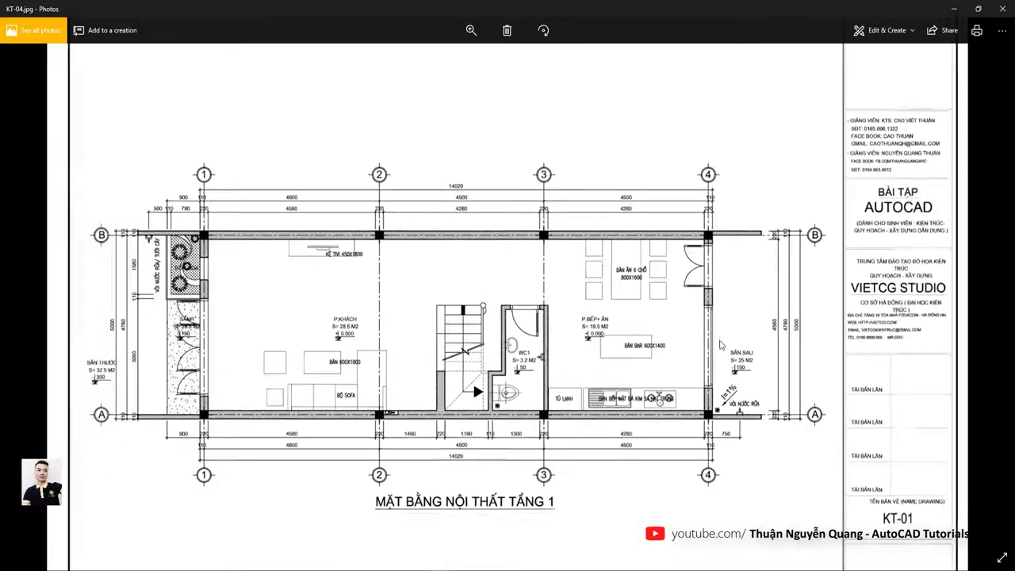
{"action": "scroll", "coordinate": [735, 311], "scroll_direction": "up", "scroll_amount": 3}
{"action": "scroll", "coordinate": [734, 312], "scroll_direction": "up", "scroll_amount": 2}
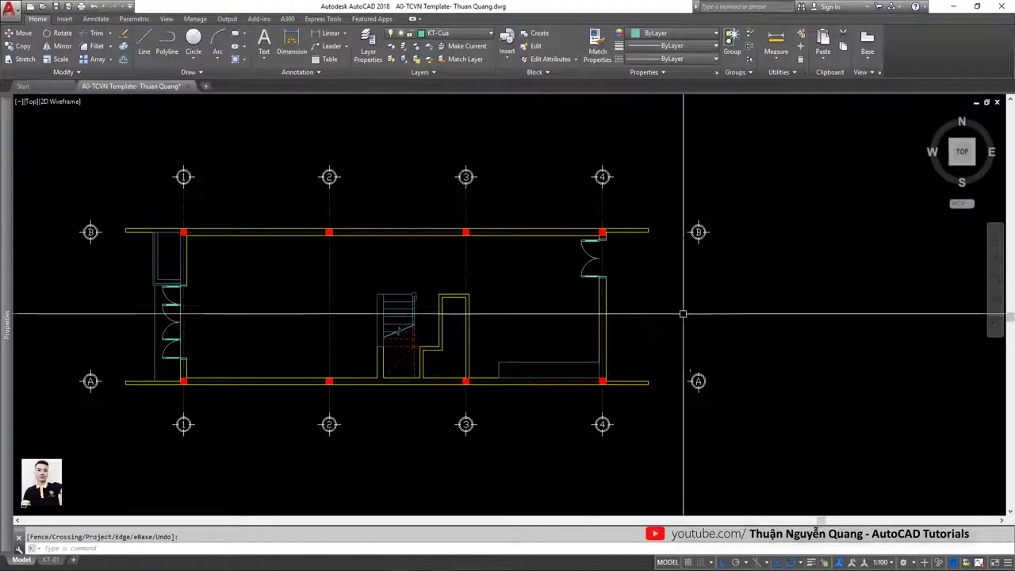
{"action": "scroll", "coordinate": [682, 313], "scroll_direction": "up", "scroll_amount": 5}
- Draw a horizontal guide line across the axis 4 back-wall opening
{"action": "middle_click_drag", "start_coordinate": [576, 364], "coordinate": [580, 388]}
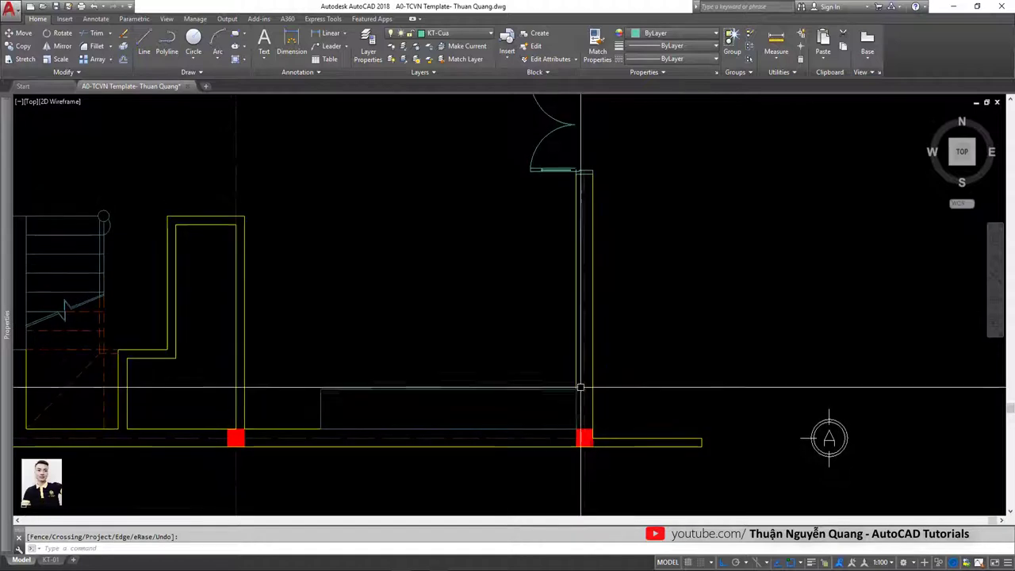
{"action": "key", "text": "Escape"}
{"action": "type", "text": "l"}
{"action": "key", "text": "space"}
{"action": "left_click", "coordinate": [582, 390]}
{"action": "key", "text": "Escape"}
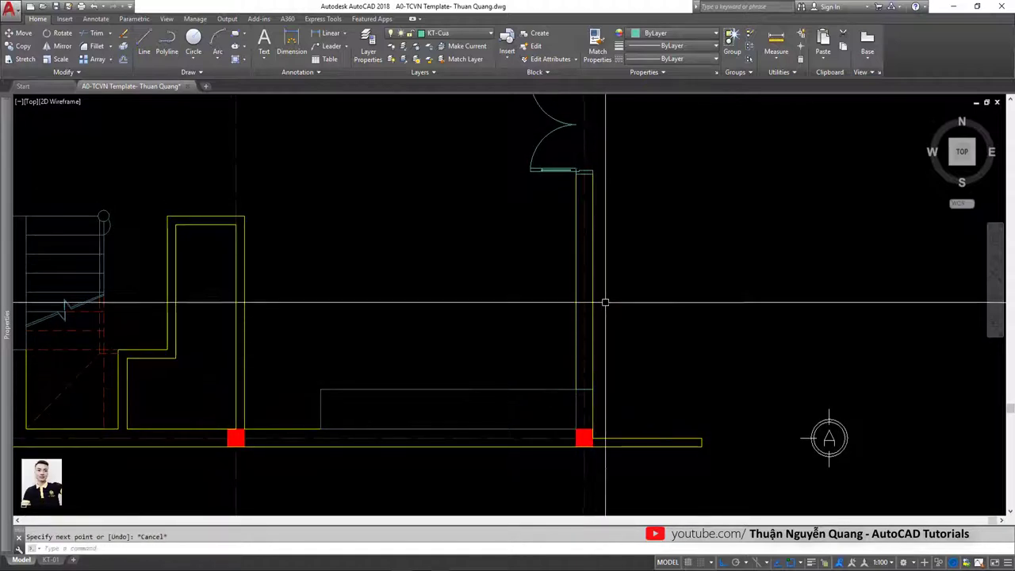
{"action": "key", "text": "space"}
{"action": "left_click", "coordinate": [245, 216]}
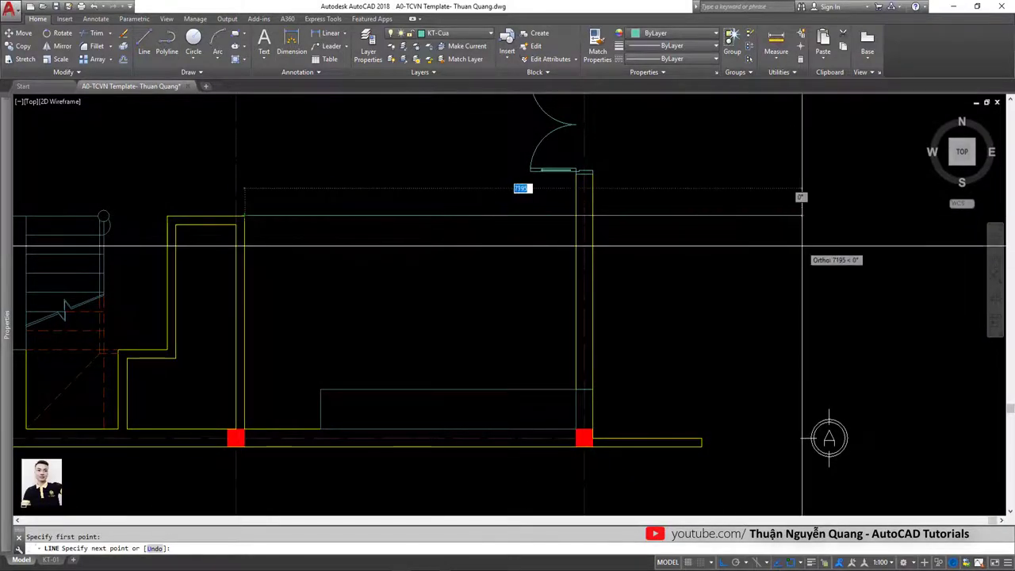
{"action": "left_click", "coordinate": [800, 216]}
{"action": "middle_click_drag", "start_coordinate": [652, 266], "coordinate": [644, 253]}
- Trim the wall lines at the opening and erase the guide line
{"action": "key", "text": "space"}
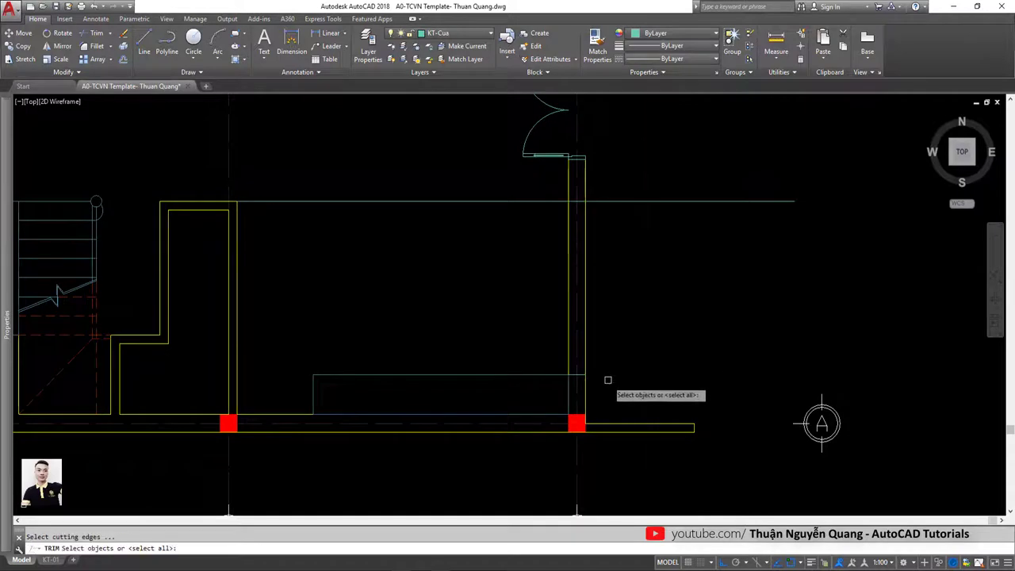
{"action": "left_click", "coordinate": [600, 386]}
{"action": "left_click", "coordinate": [575, 234]}
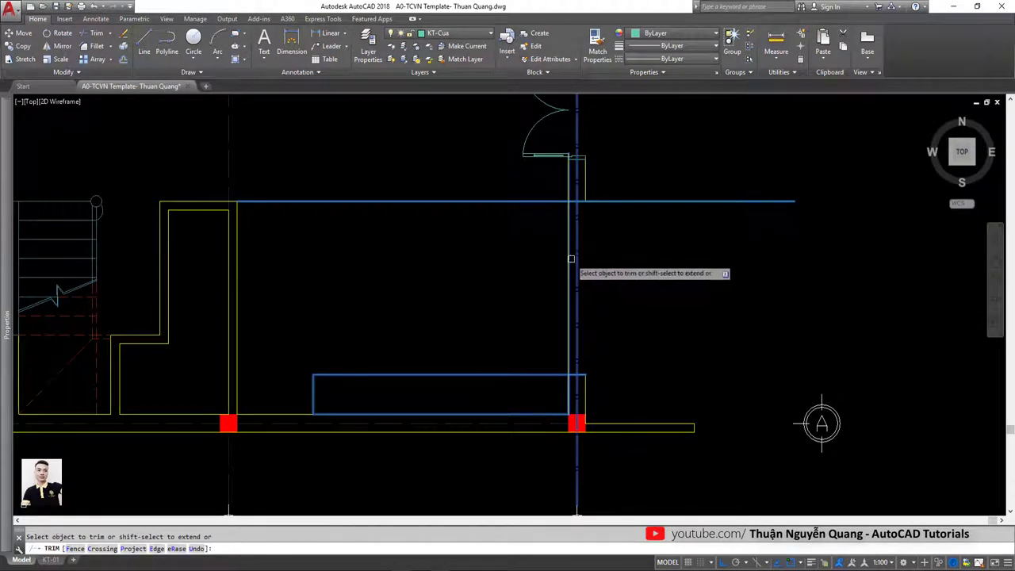
{"action": "key", "text": "Escape"}
{"action": "left_click", "coordinate": [590, 201]}
{"action": "key", "text": "Delete"}
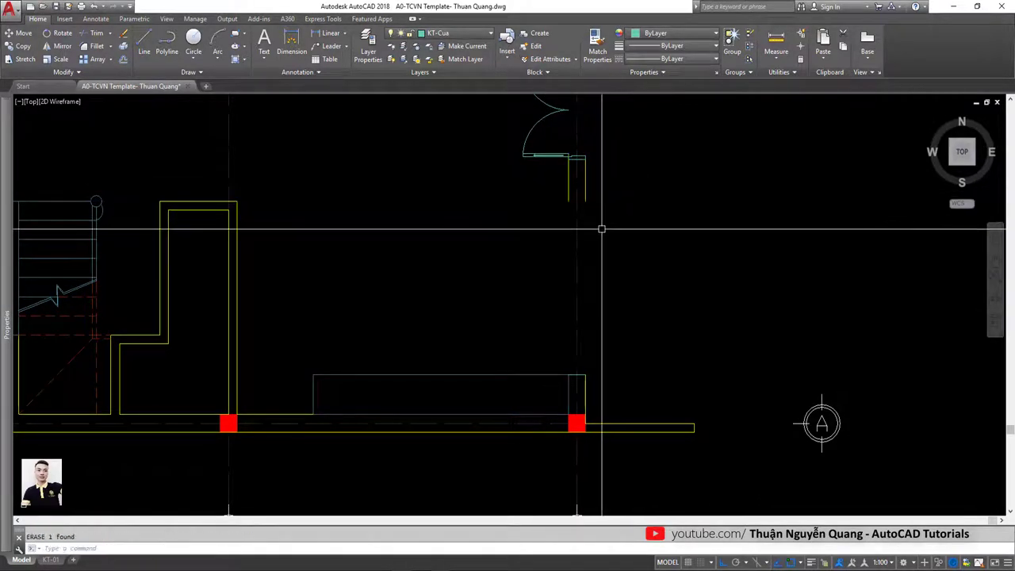
- Start the window frame rectangle and a frame line in the opening
{"action": "type", "text": "rec"}
{"action": "key", "text": "space"}
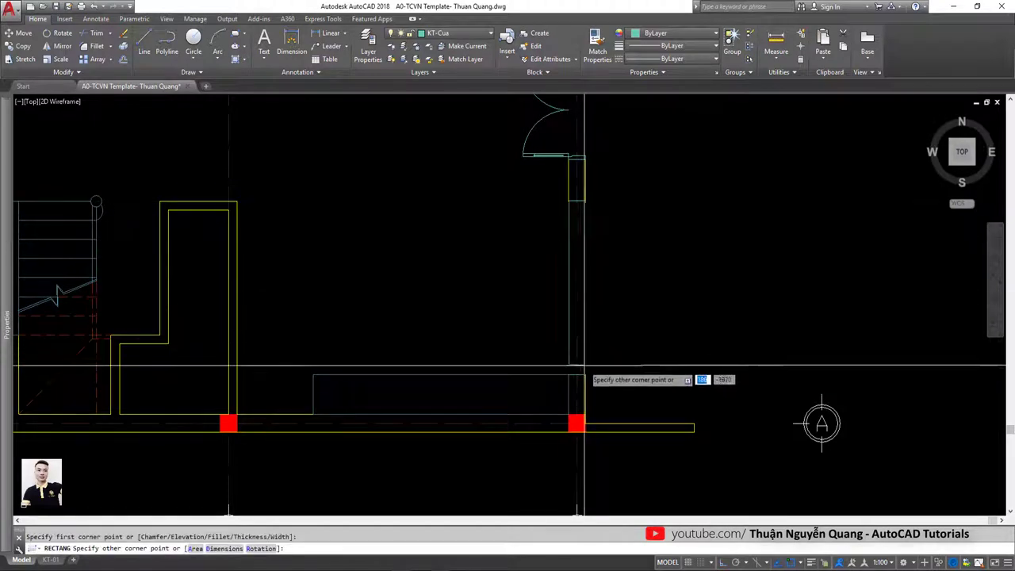
{"action": "left_click", "coordinate": [585, 375]}
{"action": "scroll", "coordinate": [598, 261], "scroll_direction": "up", "scroll_amount": 3}
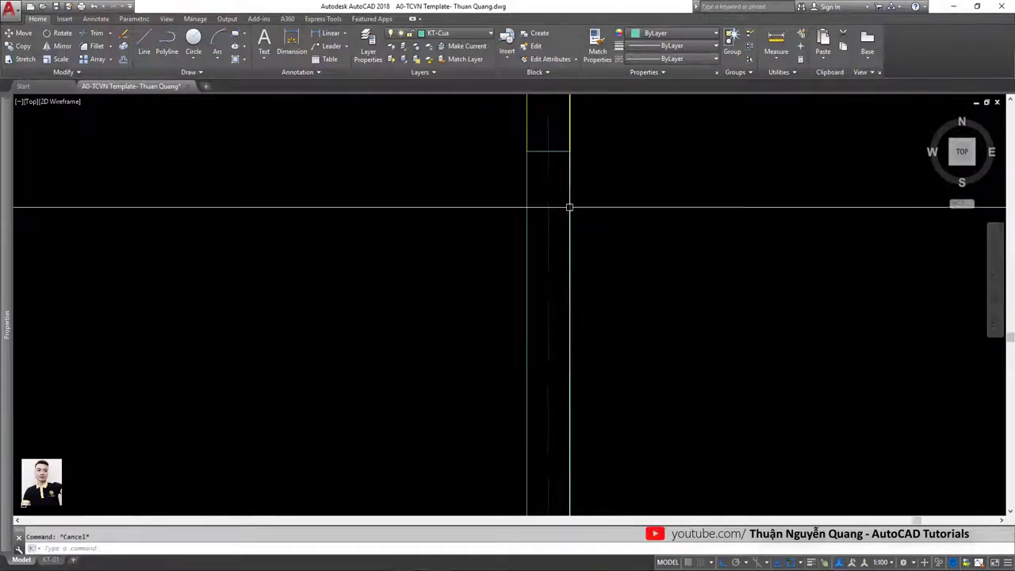
{"action": "left_click", "coordinate": [558, 151]}
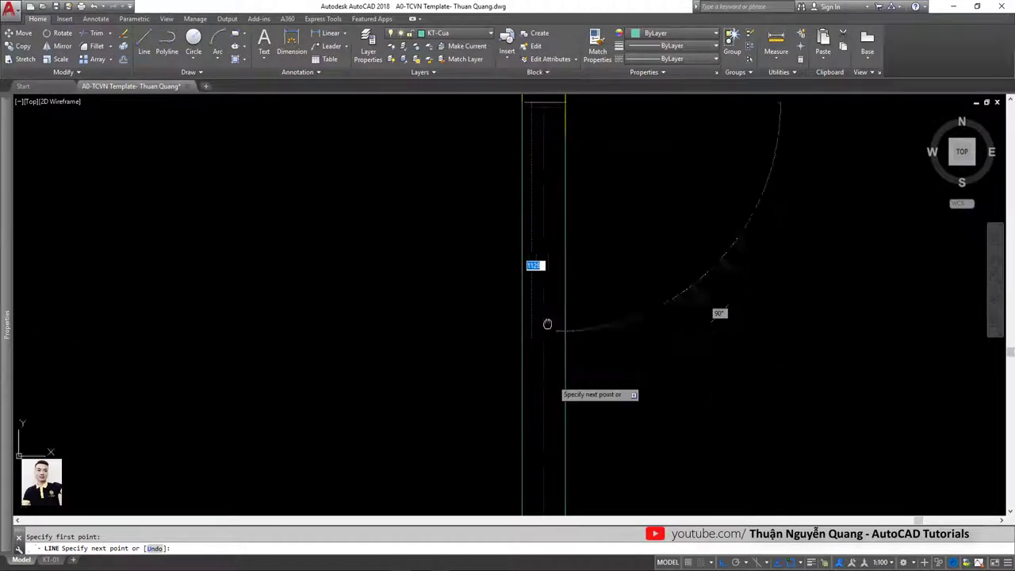
{"action": "scroll", "coordinate": [564, 400], "scroll_direction": "down", "scroll_amount": 1}
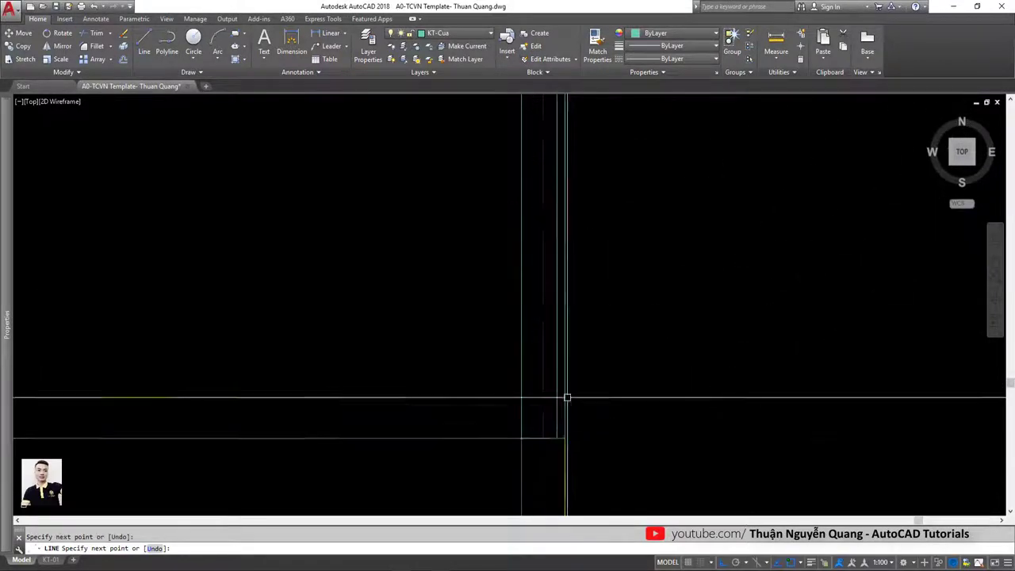
{"action": "scroll", "coordinate": [569, 357], "scroll_direction": "down", "scroll_amount": 4}
- Zoom the reference plan out fully, then in on the planter and axis 1 wall opening
{"action": "middle_click_drag", "start_coordinate": [571, 344], "coordinate": [631, 353]}
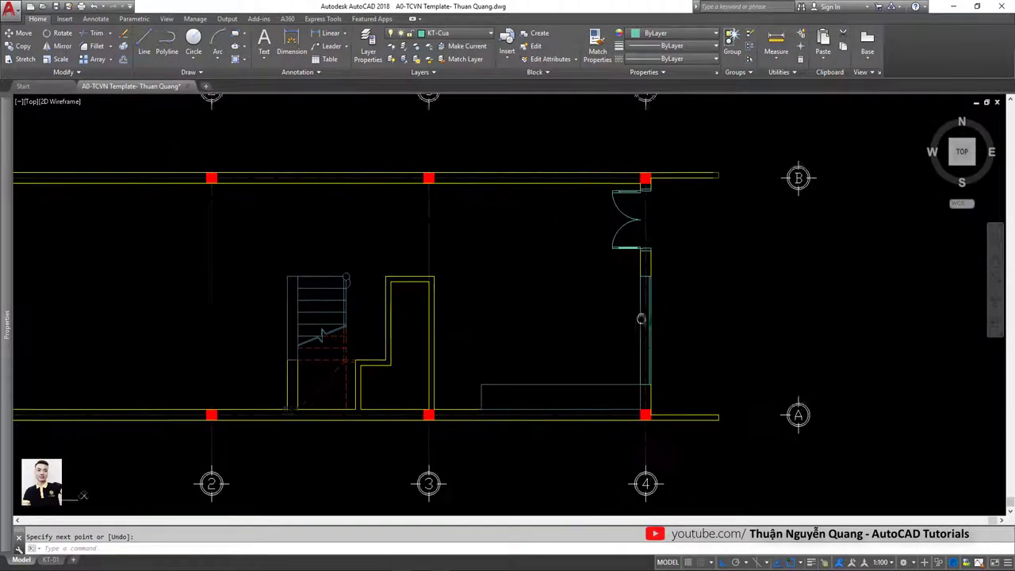
{"action": "scroll", "coordinate": [671, 317], "scroll_direction": "down", "scroll_amount": 3}
{"action": "scroll", "coordinate": [214, 238], "scroll_direction": "up", "scroll_amount": 3}
{"action": "scroll", "coordinate": [214, 238], "scroll_direction": "up", "scroll_amount": 2}
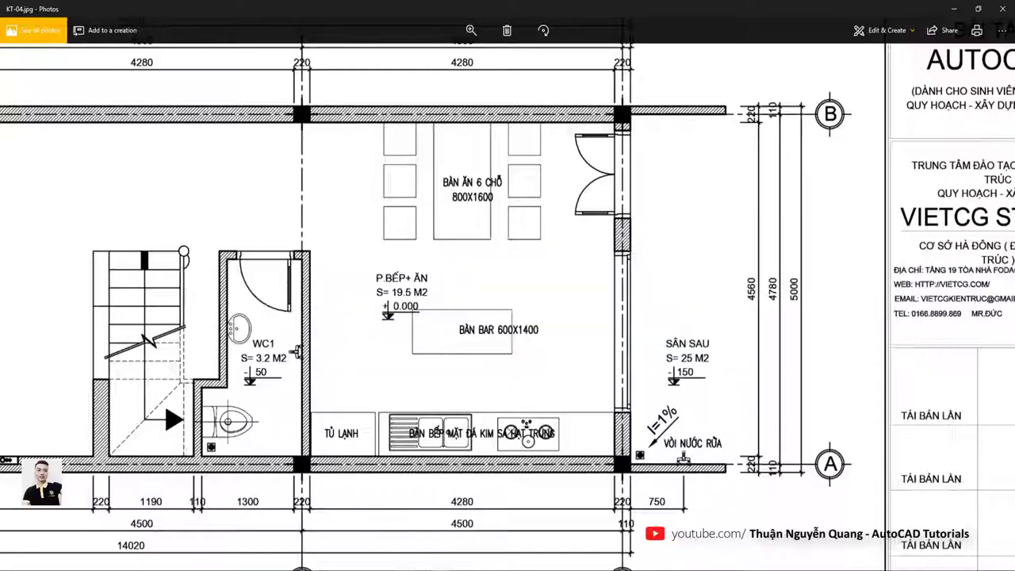
{"action": "scroll", "coordinate": [471, 268], "scroll_direction": "down", "scroll_amount": 3}
{"action": "scroll", "coordinate": [222, 224], "scroll_direction": "up", "scroll_amount": 4}
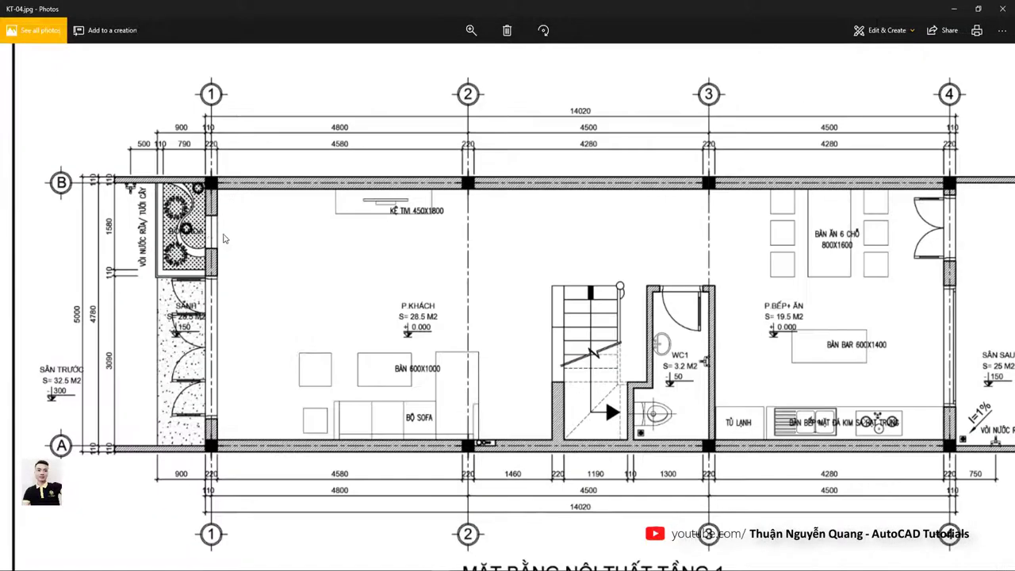
{"action": "scroll", "coordinate": [222, 224], "scroll_direction": "up", "scroll_amount": 3}
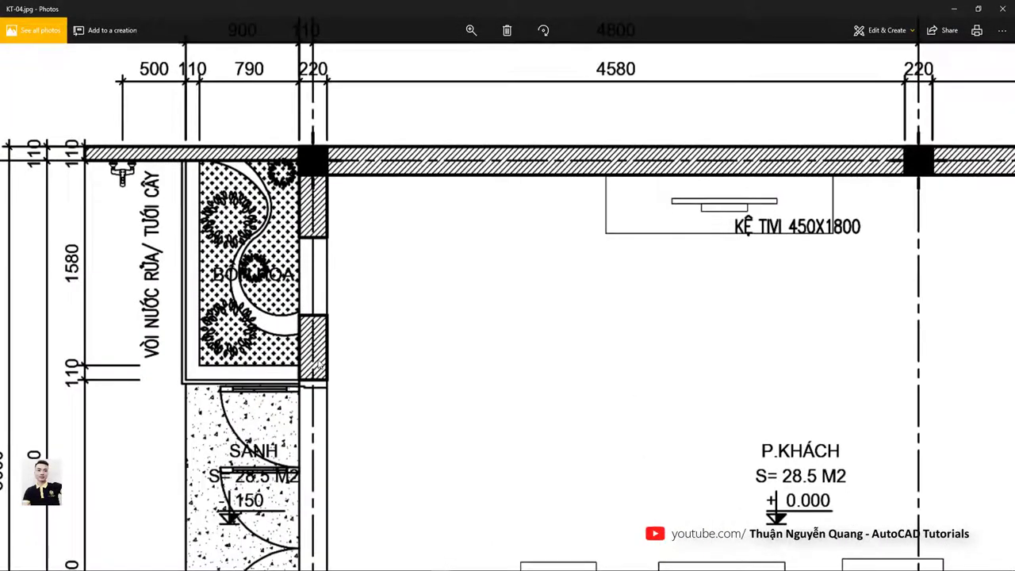
{"action": "scroll", "coordinate": [318, 363], "scroll_direction": "down", "scroll_amount": 1}
{"action": "scroll", "coordinate": [331, 318], "scroll_direction": "up", "scroll_amount": 1}
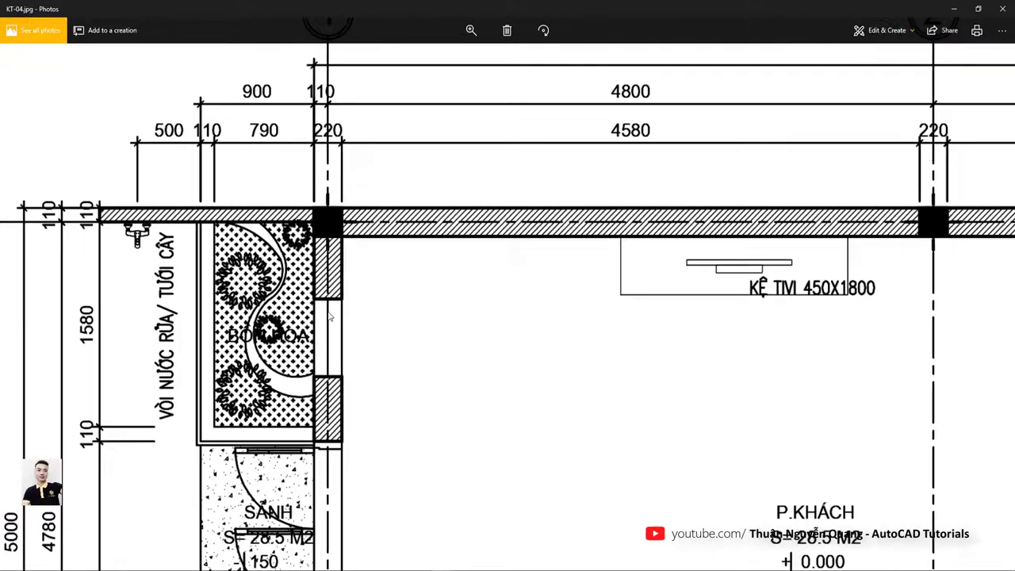
{"action": "scroll", "coordinate": [331, 317], "scroll_direction": "down", "scroll_amount": 2}
{"action": "scroll", "coordinate": [335, 331], "scroll_direction": "up", "scroll_amount": 1}
{"action": "scroll", "coordinate": [301, 334], "scroll_direction": "up", "scroll_amount": 1}
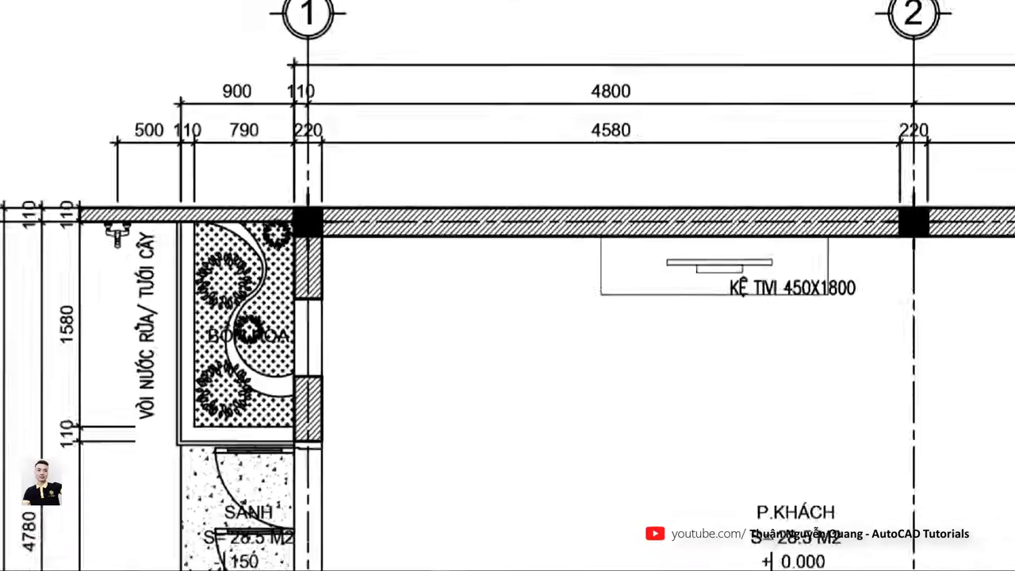
{"action": "scroll", "coordinate": [308, 307], "scroll_direction": "up", "scroll_amount": 1}
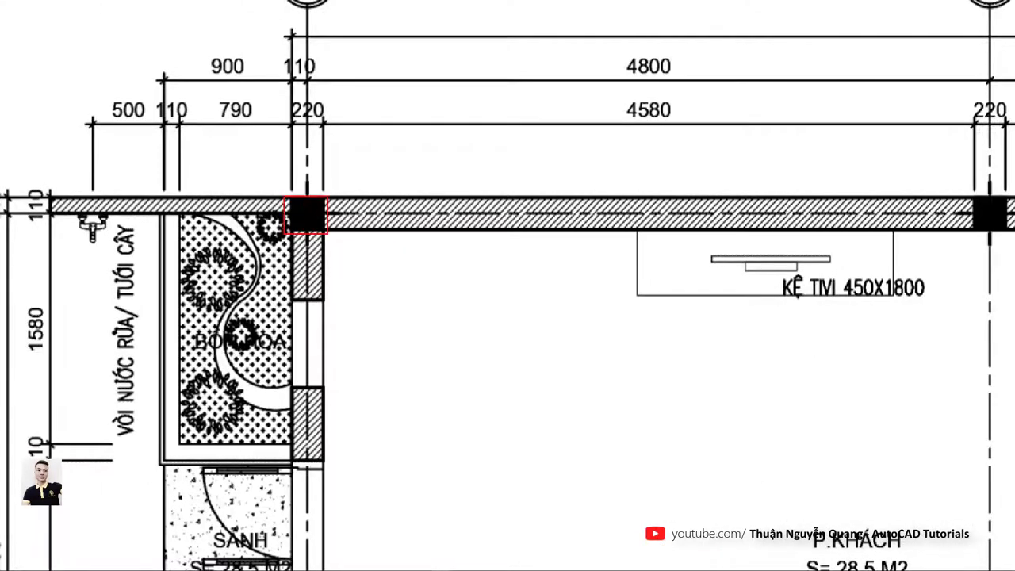
{"action": "scroll", "coordinate": [311, 312], "scroll_direction": "down", "scroll_amount": 1}
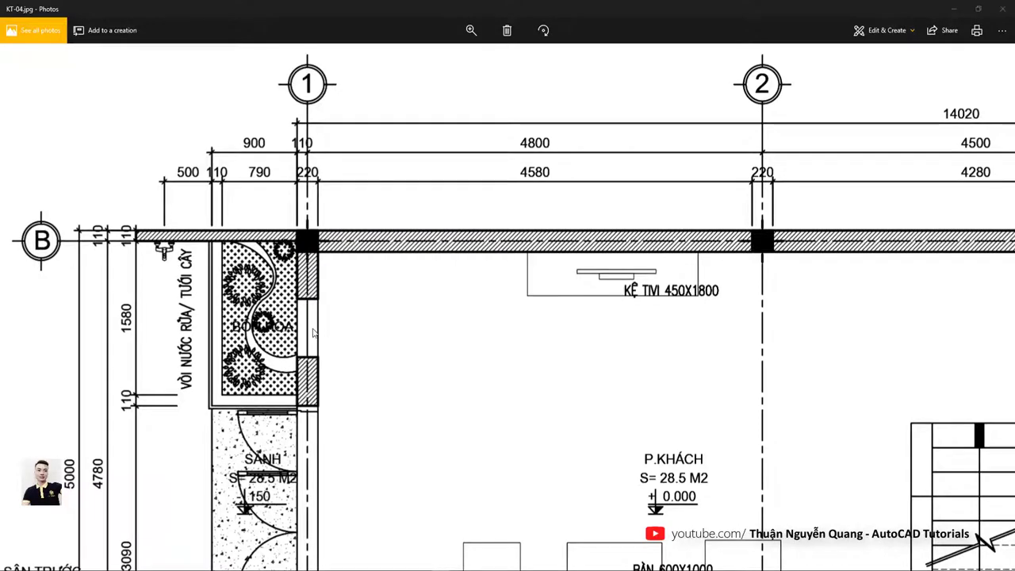
{"action": "scroll", "coordinate": [315, 290], "scroll_direction": "up", "scroll_amount": 3}
{"action": "type", "text": "11"}
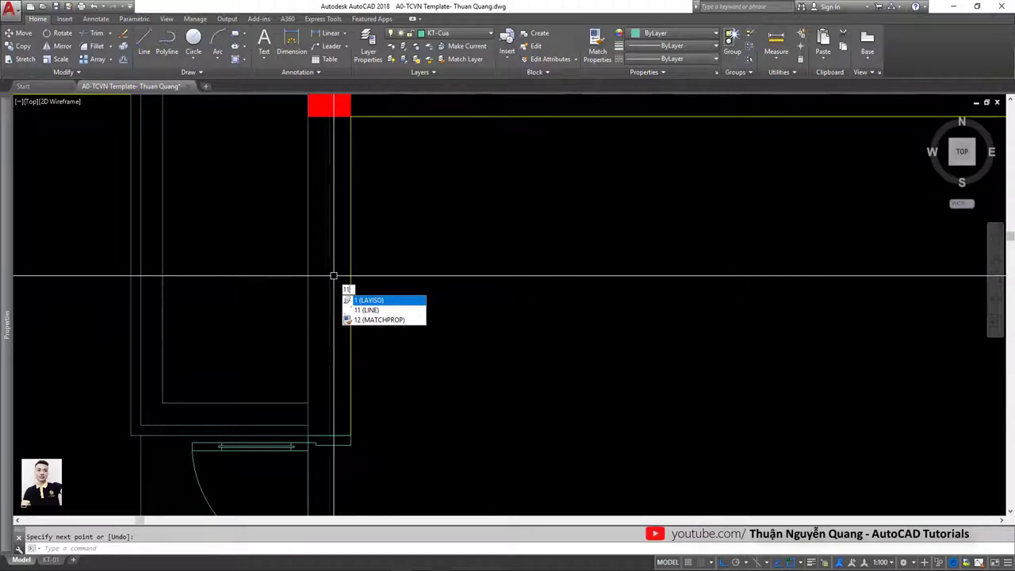
- Draw a horizontal line from the column face and offset copies 250 above and below it
{"action": "key", "text": "Return"}
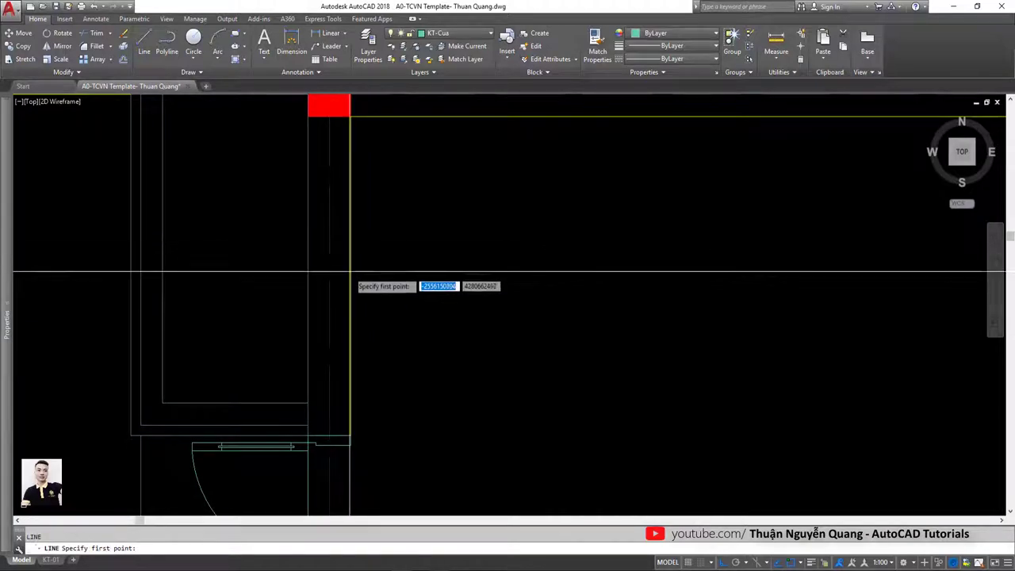
{"action": "left_click", "coordinate": [350, 275]}
{"action": "left_click", "coordinate": [559, 276]}
{"action": "key", "text": "Return"}
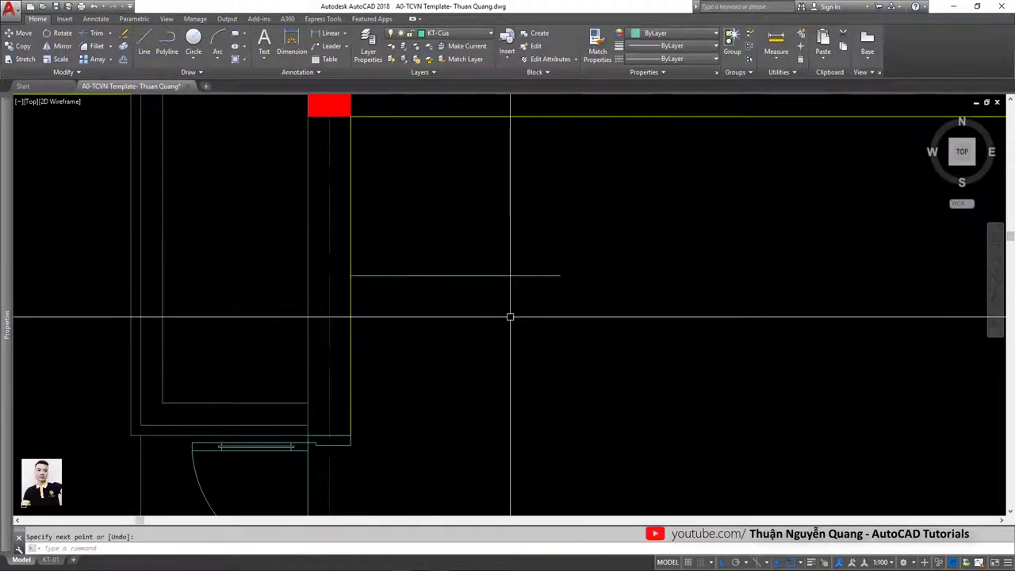
{"action": "type", "text": "o"}
{"action": "key", "text": "Return"}
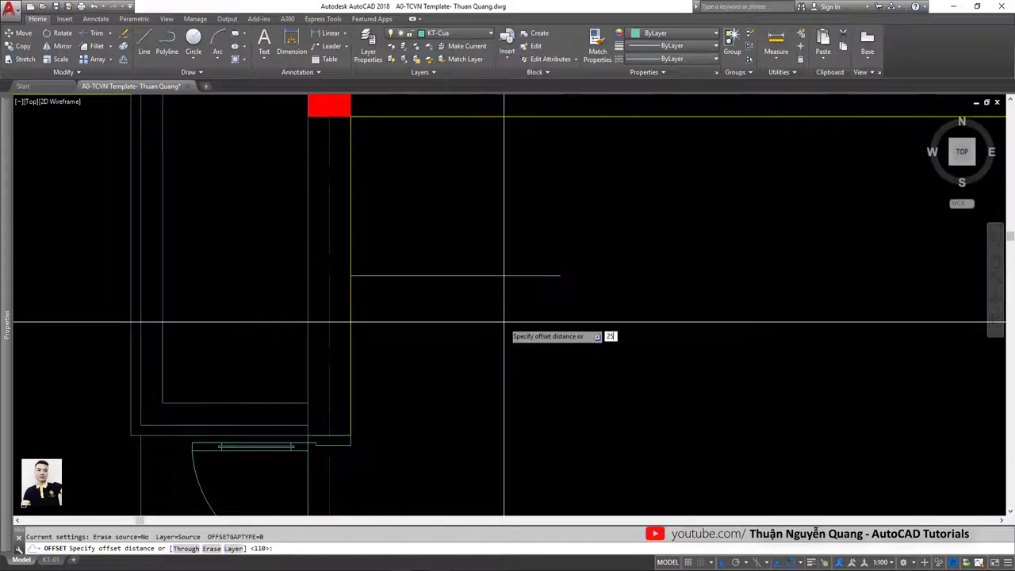
{"action": "type", "text": "0"}
{"action": "key", "text": "Return"}
{"action": "left_click", "coordinate": [409, 275]}
{"action": "left_click", "coordinate": [394, 246]}
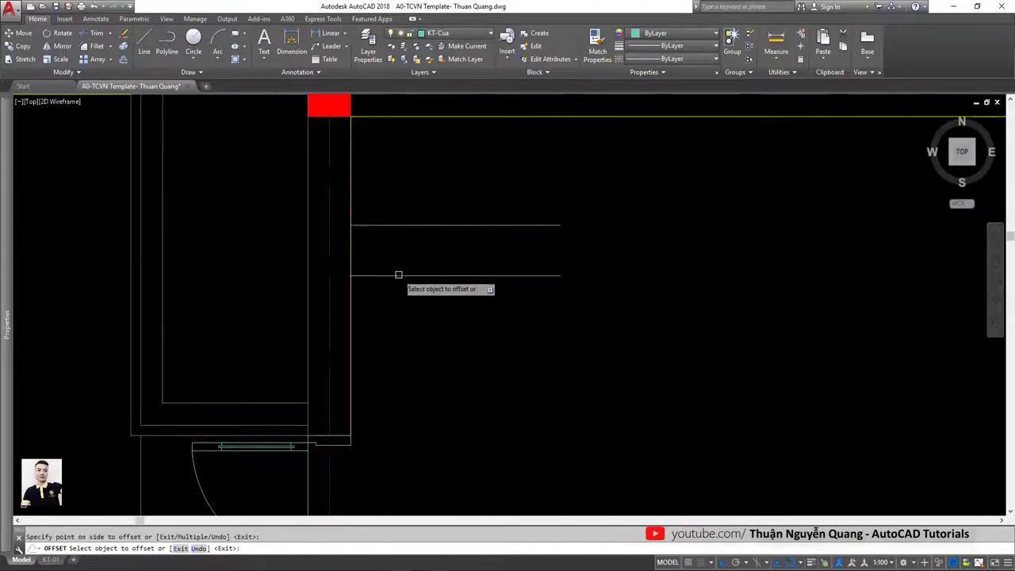
{"action": "left_click", "coordinate": [398, 275]}
{"action": "left_click", "coordinate": [394, 356]}
- Move the three horizontal lines left into the wall as frame boxes
{"action": "left_click", "coordinate": [464, 374]}
{"action": "left_click", "coordinate": [434, 215]}
{"action": "type", "text": "m"}
{"action": "key", "text": "Return"}
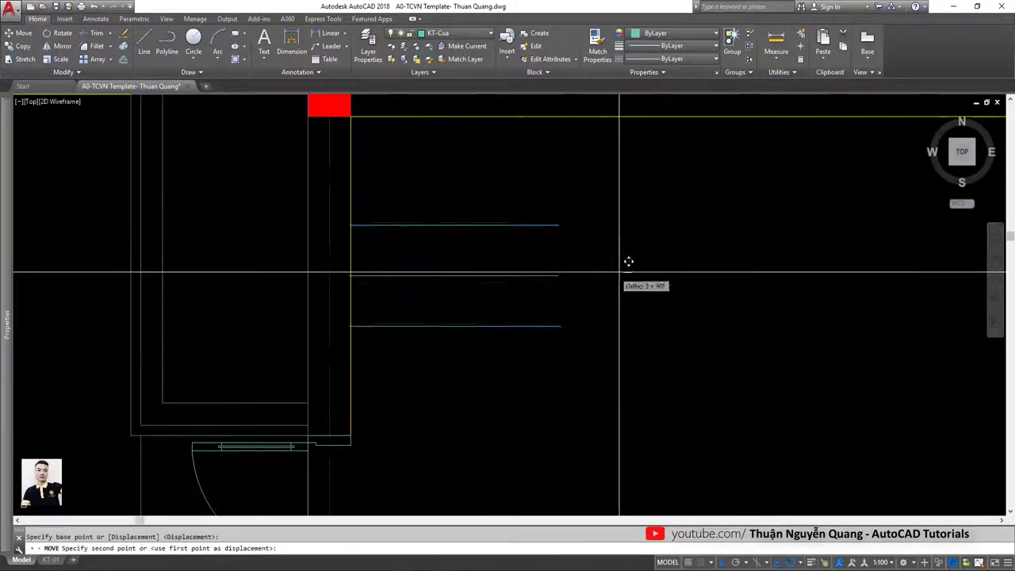
{"action": "left_click", "coordinate": [627, 265]}
{"action": "left_click", "coordinate": [556, 275]}
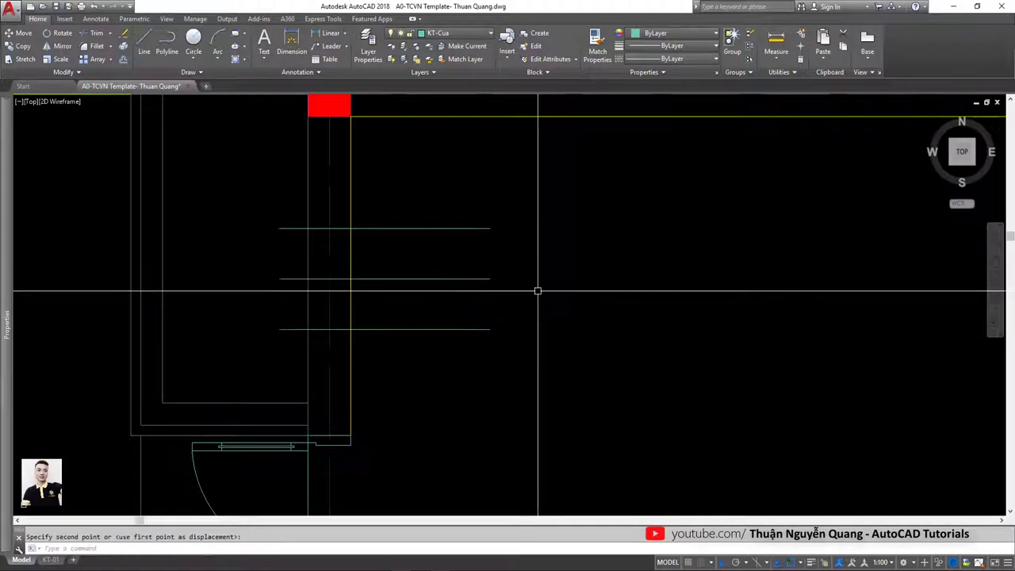
{"action": "left_click", "coordinate": [433, 255]}
{"action": "key", "text": "Escape"}
{"action": "key", "text": "ctrl+z"}
{"action": "left_click", "coordinate": [598, 367]}
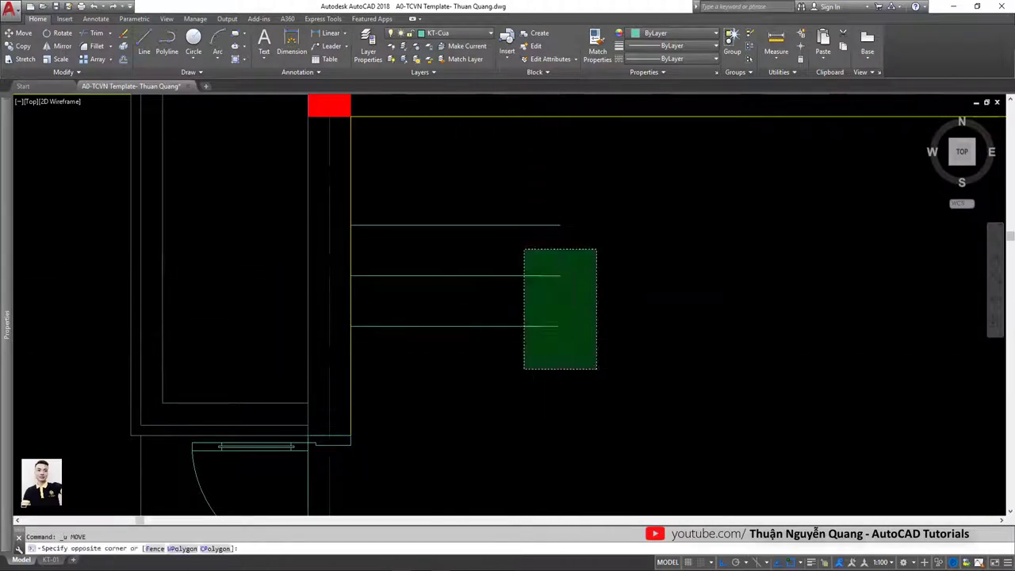
{"action": "left_click", "coordinate": [528, 213]}
{"action": "type", "text": "m"}
{"action": "key", "text": "Return"}
{"action": "left_click", "coordinate": [707, 300]}
{"action": "left_click", "coordinate": [632, 288]}
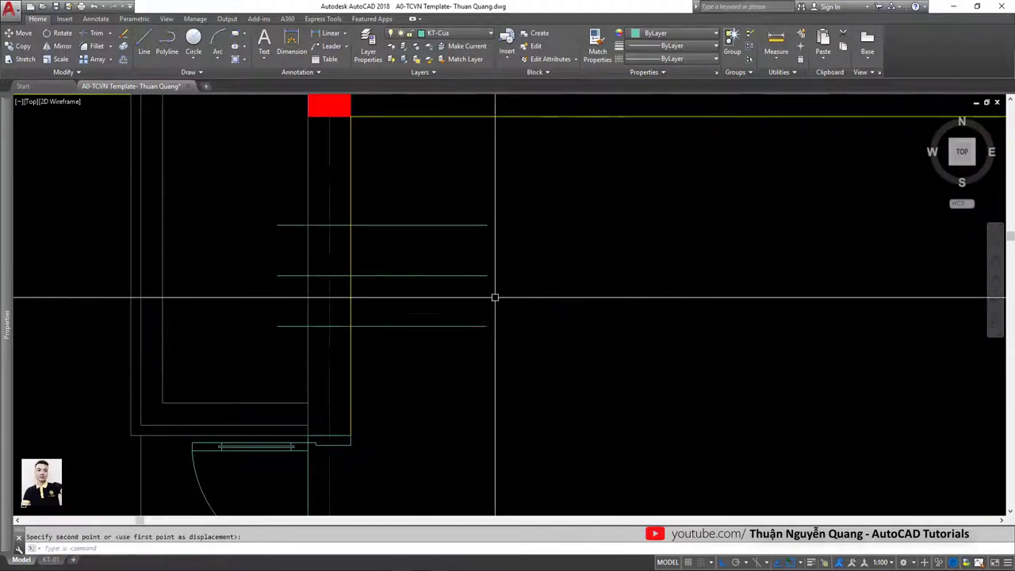
- Delete the leftover middle line and trim the wall line between the two frame boxes
{"action": "left_click", "coordinate": [428, 275]}
{"action": "key", "text": "Delete"}
{"action": "type", "text": "TR"}
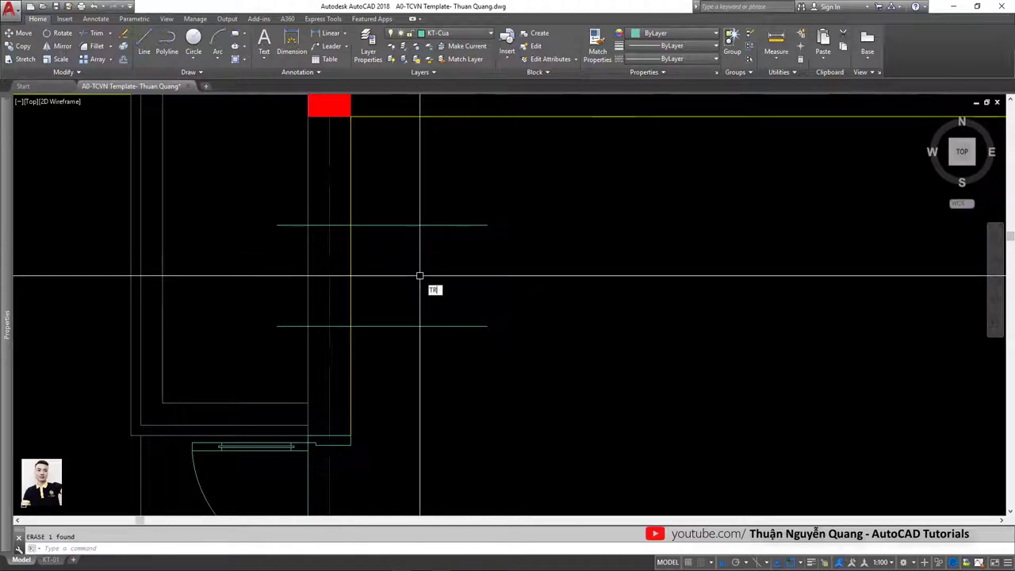
{"action": "key", "text": "Return"}
{"action": "left_click", "coordinate": [426, 381]}
{"action": "left_click", "coordinate": [279, 199]}
{"action": "key", "text": "Return"}
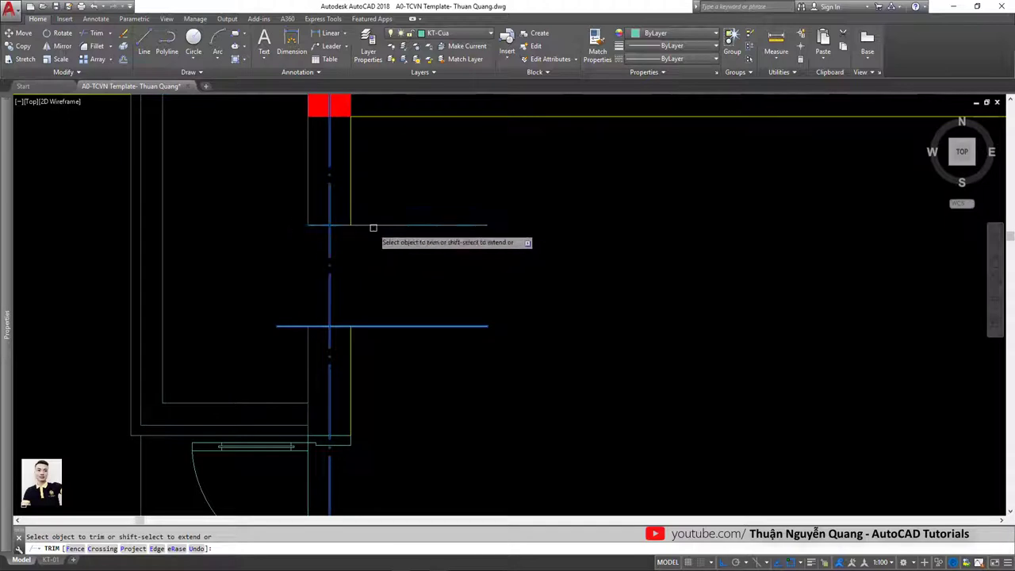
{"action": "left_click", "coordinate": [325, 317]}
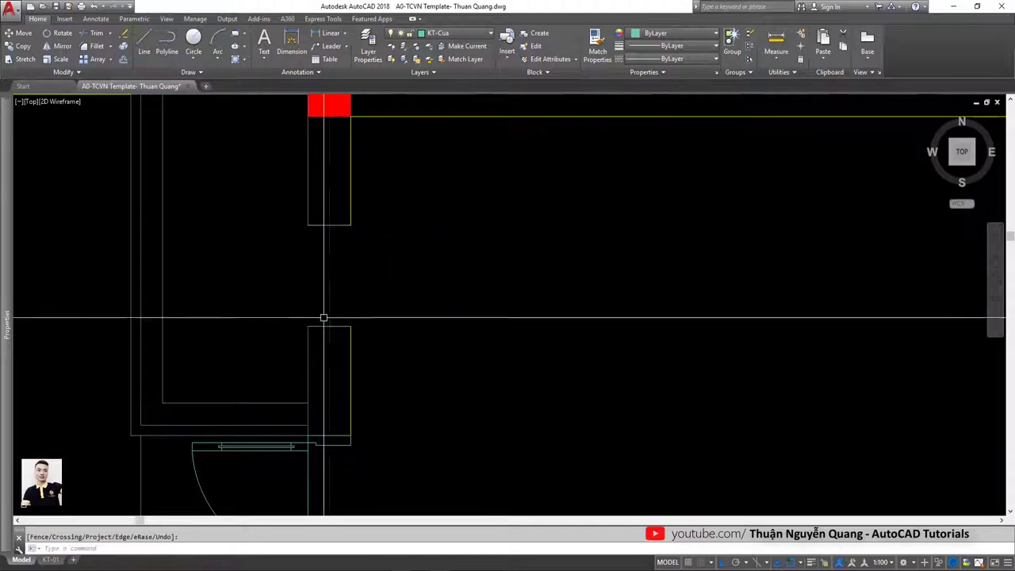
{"action": "key", "text": "Escape"}
- Close the gap with a rectangle, erase a stray line, and view the full plan
{"action": "type", "text": "rec"}
{"action": "key", "text": "Return"}
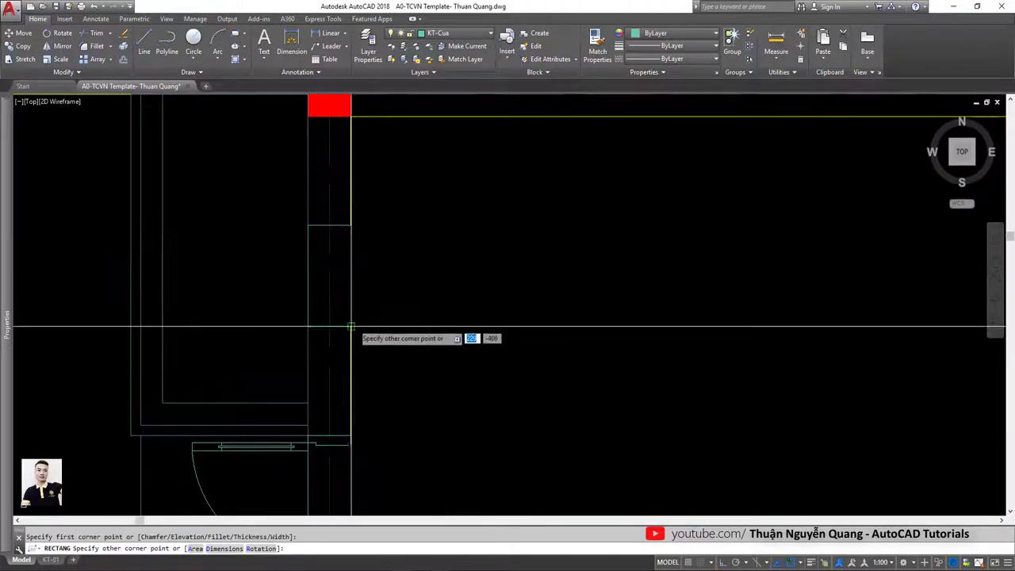
{"action": "left_click", "coordinate": [350, 325]}
{"action": "key", "text": "Delete"}
{"action": "middle_click_drag", "start_coordinate": [334, 244], "coordinate": [370, 238]}
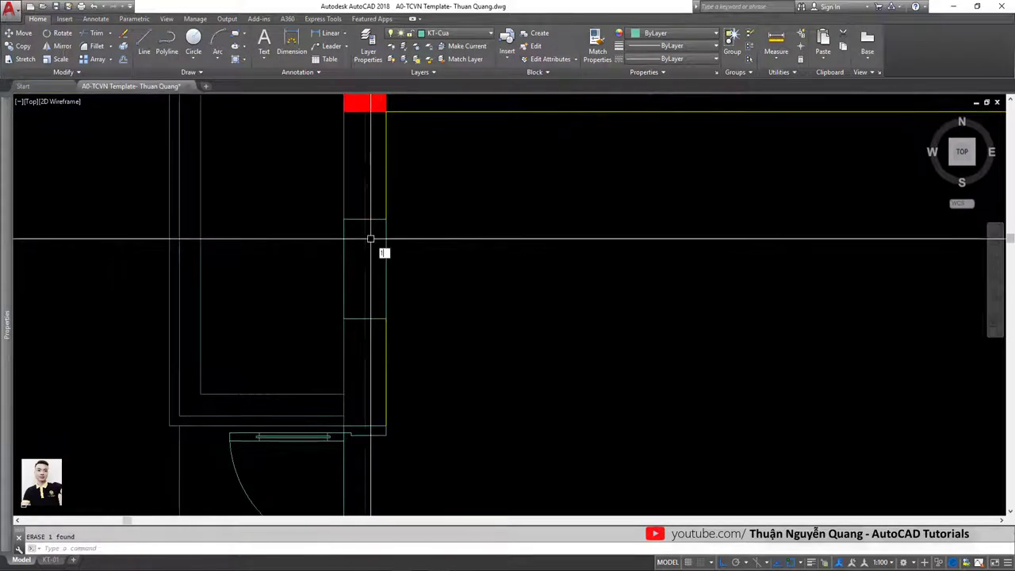
{"action": "type", "text": "l"}
{"action": "key", "text": "Return"}
{"action": "left_click", "coordinate": [370, 262]}
{"action": "key", "text": "Escape"}
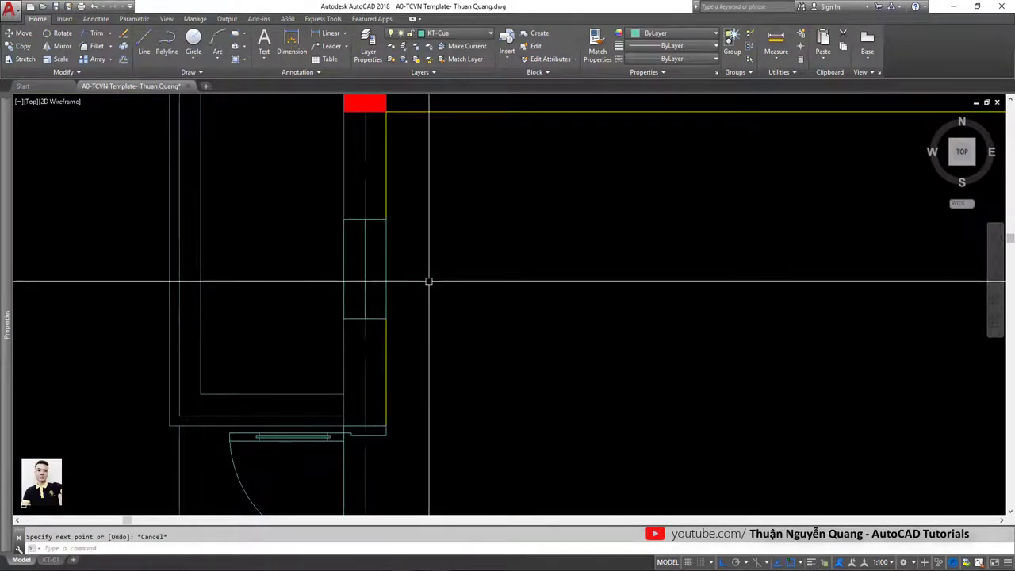
{"action": "scroll", "coordinate": [370, 308], "scroll_direction": "down", "scroll_amount": 8}
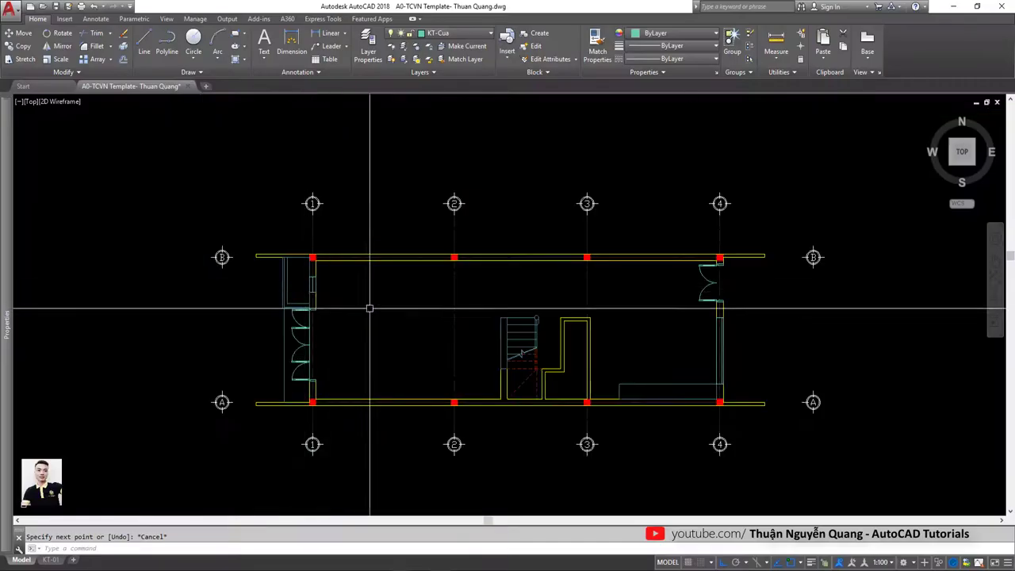
{"action": "middle_click_drag", "start_coordinate": [370, 307], "coordinate": [346, 290]}
{"action": "scroll", "coordinate": [318, 357], "scroll_direction": "up", "scroll_amount": 4}
{"action": "scroll", "coordinate": [525, 358], "scroll_direction": "down", "scroll_amount": 2}
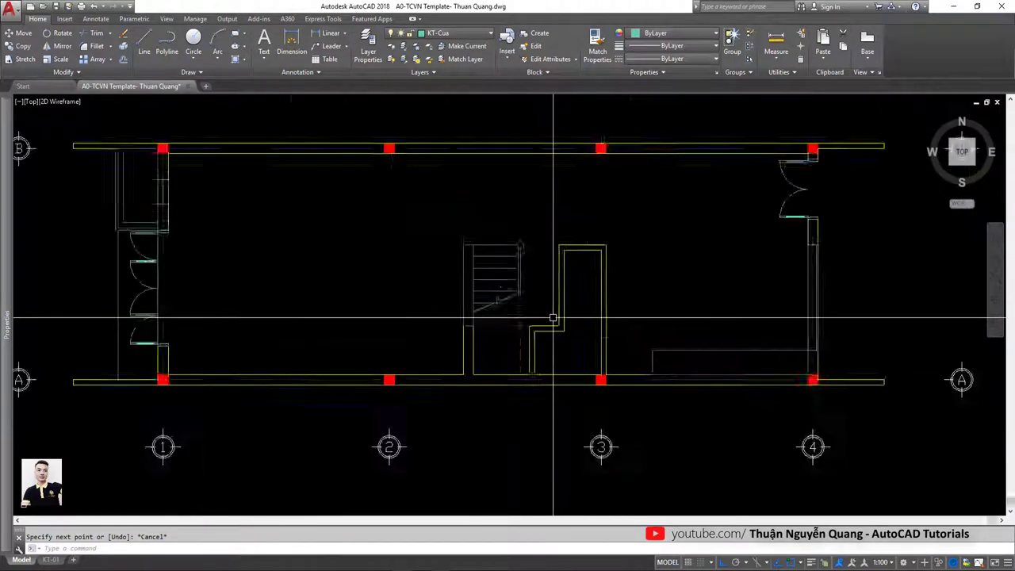
- Zoom the KT-04 reference onto the WC1 and stair area to study the WC door
{"action": "scroll", "coordinate": [723, 412], "scroll_direction": "up", "scroll_amount": 2}
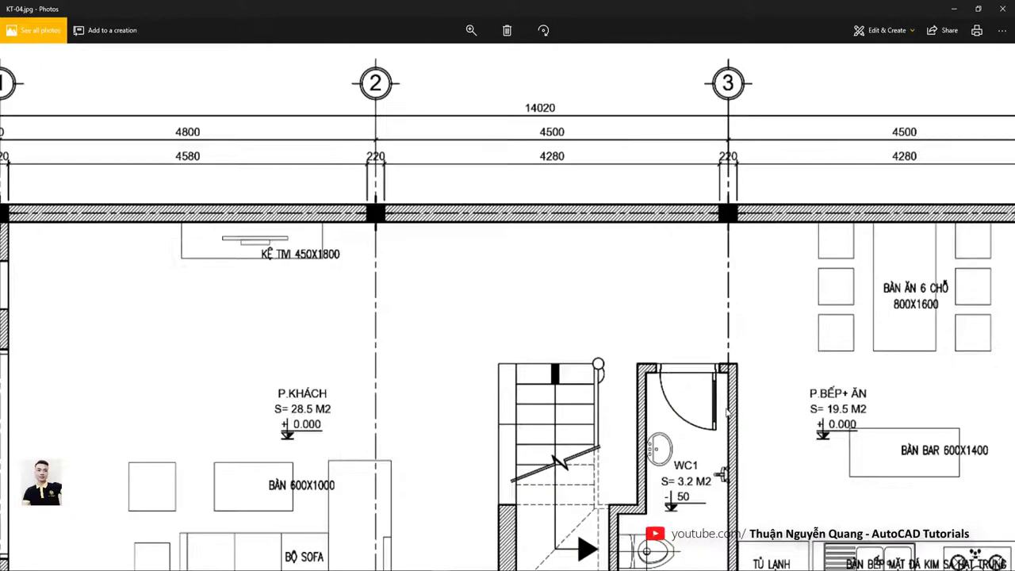
{"action": "left_click_drag", "start_coordinate": [726, 412], "coordinate": [600, 347]}
{"action": "scroll", "coordinate": [600, 346], "scroll_direction": "up", "scroll_amount": 2}
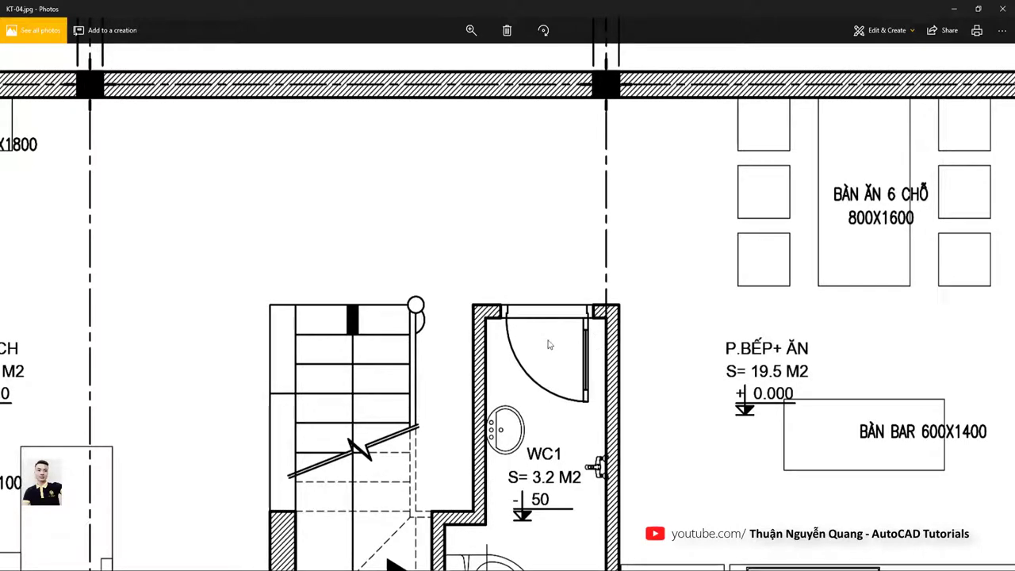
{"action": "key", "text": "alt+Tab"}
- Draw a 110-long trial line on the WC's top wall
{"action": "scroll", "coordinate": [587, 323], "scroll_direction": "up", "scroll_amount": 3}
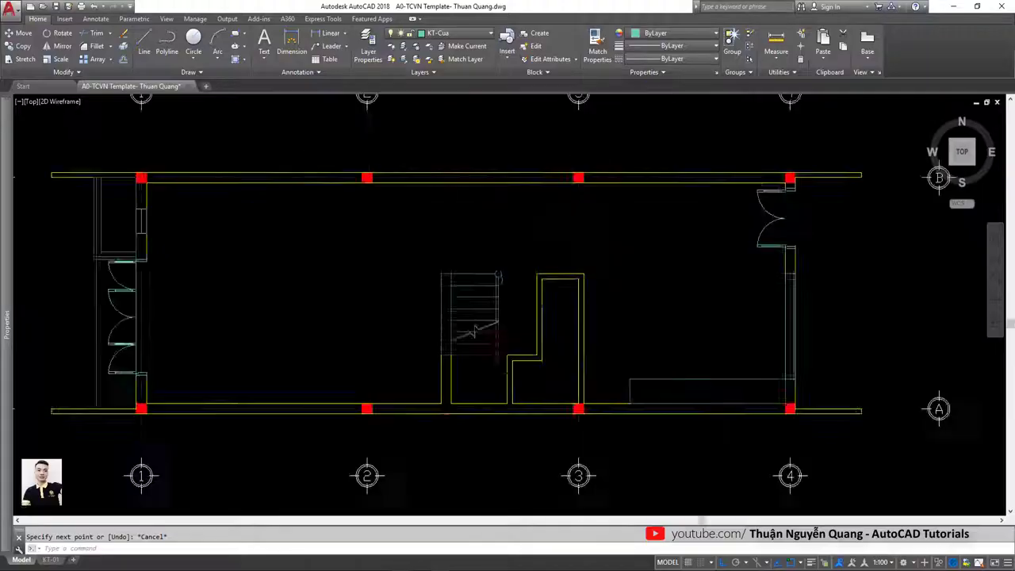
{"action": "scroll", "coordinate": [540, 290], "scroll_direction": "up", "scroll_amount": 5}
{"action": "scroll", "coordinate": [531, 310], "scroll_direction": "up", "scroll_amount": 3}
{"action": "middle_click_drag", "start_coordinate": [530, 310], "coordinate": [529, 289]}
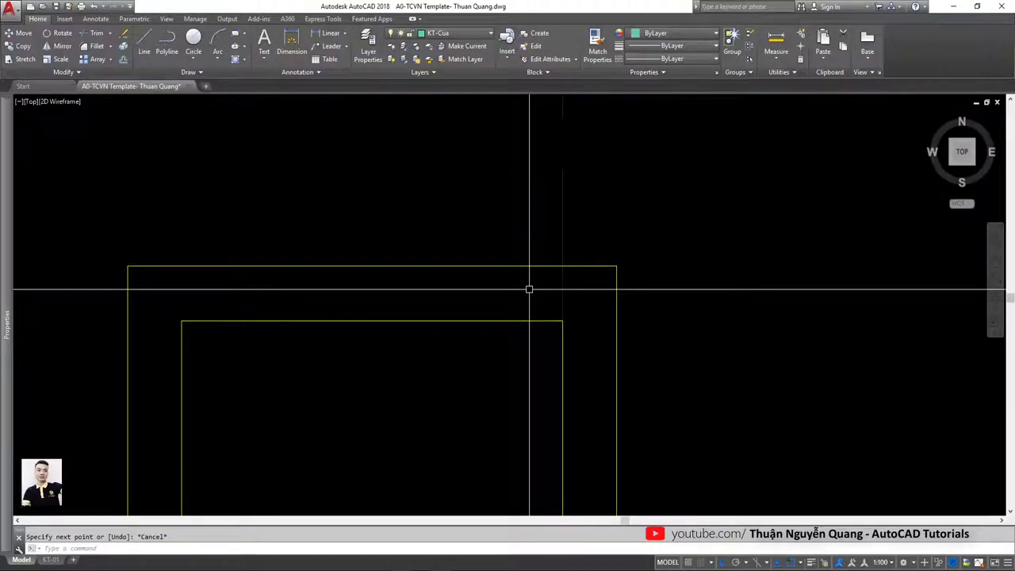
{"action": "key", "text": "space"}
{"action": "left_click", "coordinate": [562, 291]}
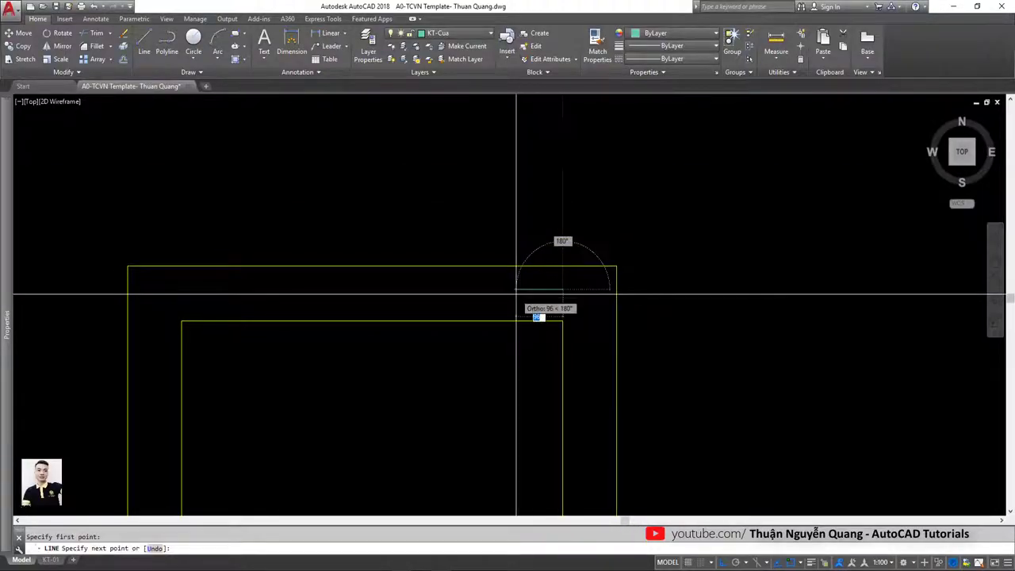
{"action": "type", "text": "110"}
{"action": "key", "text": "Return"}
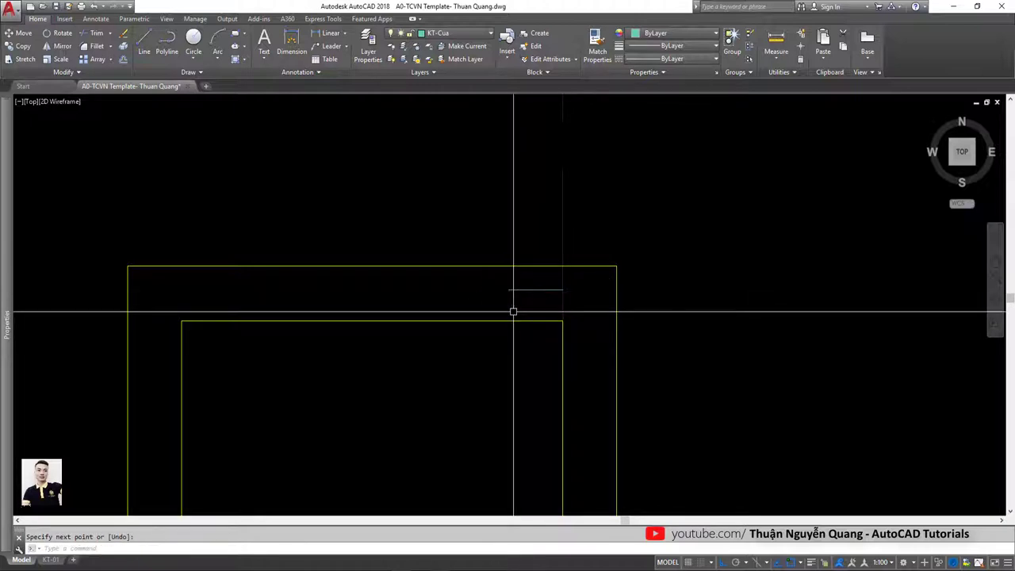
{"action": "key", "text": "space"}
{"action": "key", "text": "space"}
{"action": "left_click", "coordinate": [508, 266]}
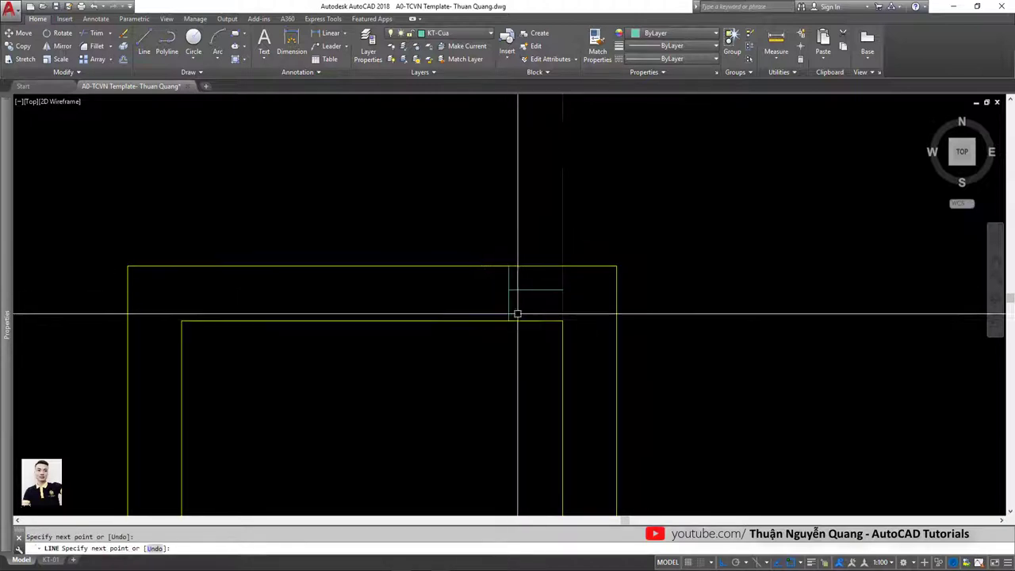
{"action": "key", "text": "Escape"}
- Erase the trial line, try and cancel an offset, then select a horizontal wall line
{"action": "left_click", "coordinate": [533, 298]}
{"action": "left_click", "coordinate": [529, 281]}
{"action": "key", "text": "Return"}
{"action": "scroll", "coordinate": [519, 286], "scroll_direction": "down", "scroll_amount": 2}
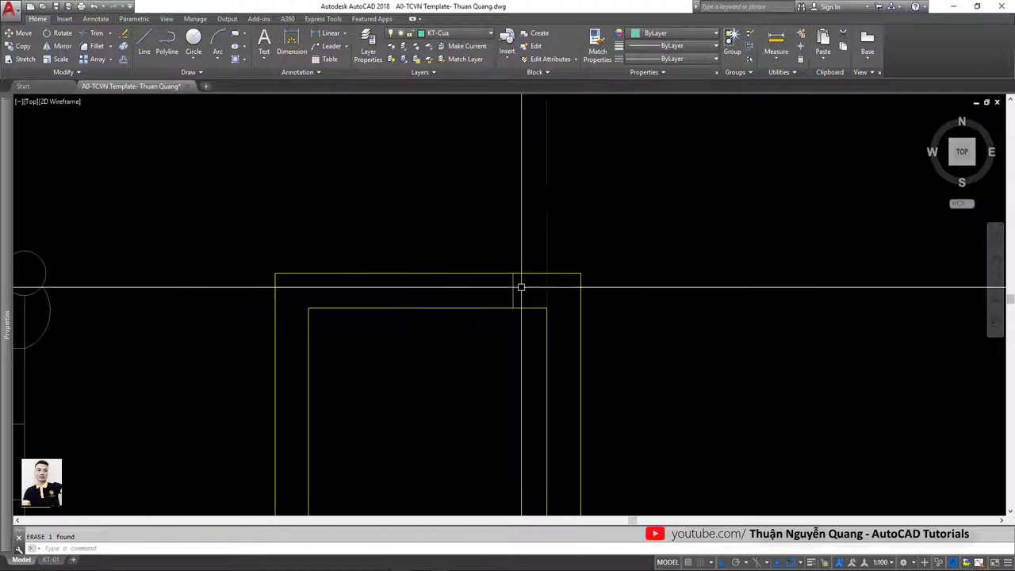
{"action": "scroll", "coordinate": [503, 290], "scroll_direction": "up", "scroll_amount": 2}
{"action": "scroll", "coordinate": [539, 270], "scroll_direction": "down", "scroll_amount": 2}
{"action": "type", "text": "o"}
{"action": "key", "text": "space"}
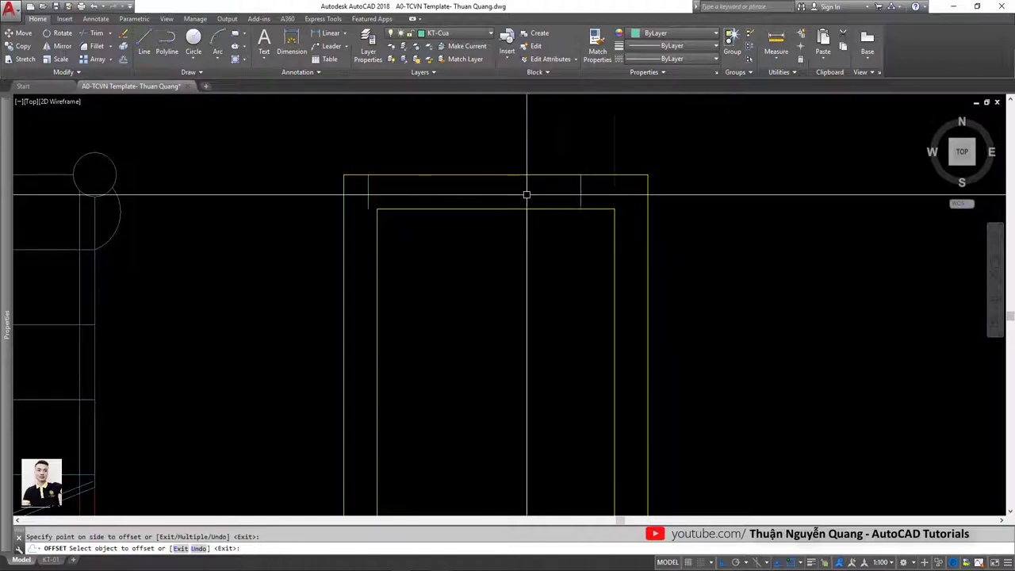
{"action": "scroll", "coordinate": [528, 193], "scroll_direction": "down", "scroll_amount": 3}
{"action": "key", "text": "Escape"}
{"action": "scroll", "coordinate": [362, 393], "scroll_direction": "up", "scroll_amount": 2}
{"action": "left_click", "coordinate": [507, 371]}
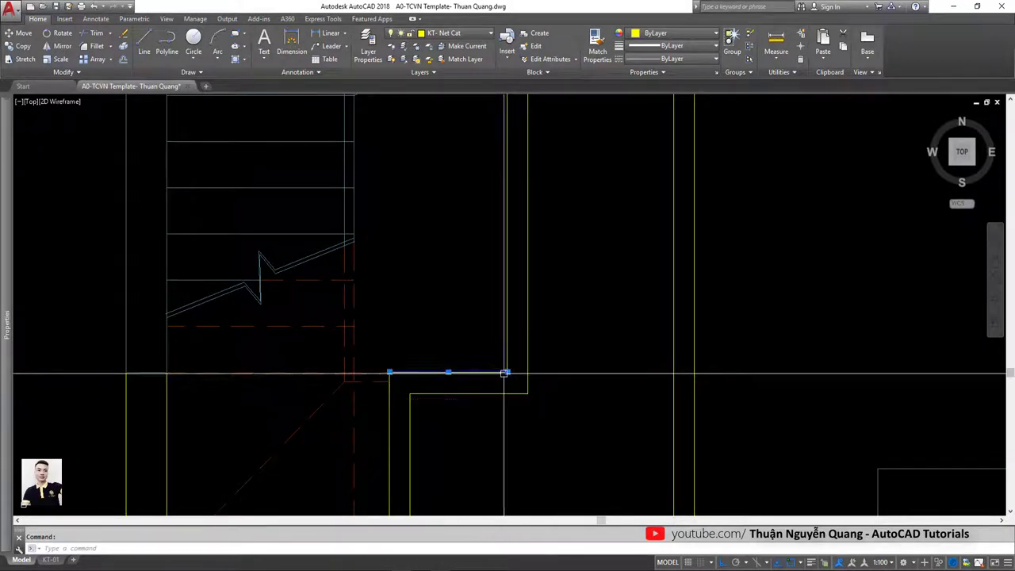
- Crossing-select the WC's left wall and stretch it further left toward the stair
{"action": "scroll", "coordinate": [508, 365], "scroll_direction": "down", "scroll_amount": 3}
{"action": "scroll", "coordinate": [510, 344], "scroll_direction": "up", "scroll_amount": 2}
{"action": "key", "text": "Escape"}
{"action": "left_click", "coordinate": [531, 443]}
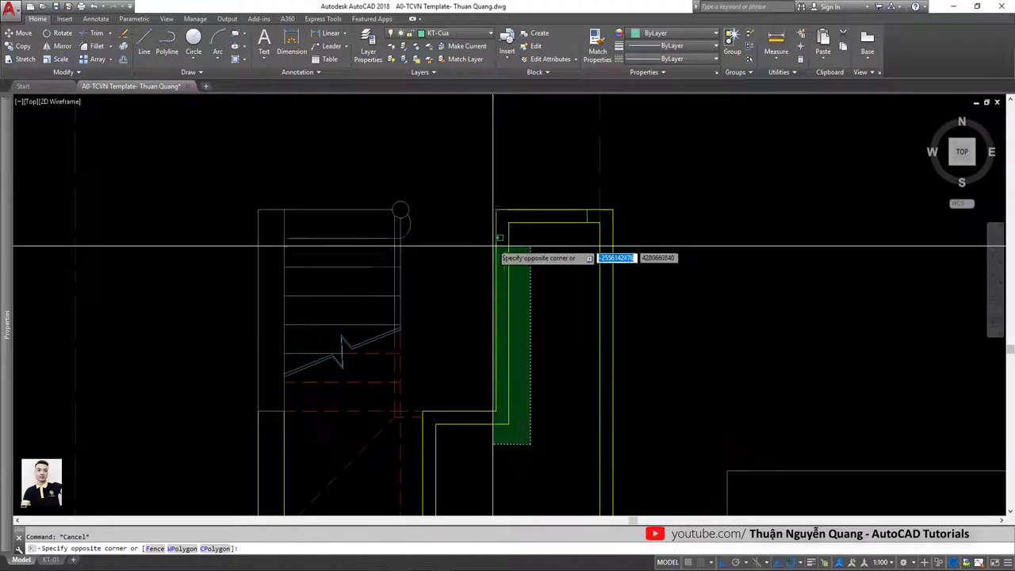
{"action": "left_click", "coordinate": [483, 210]}
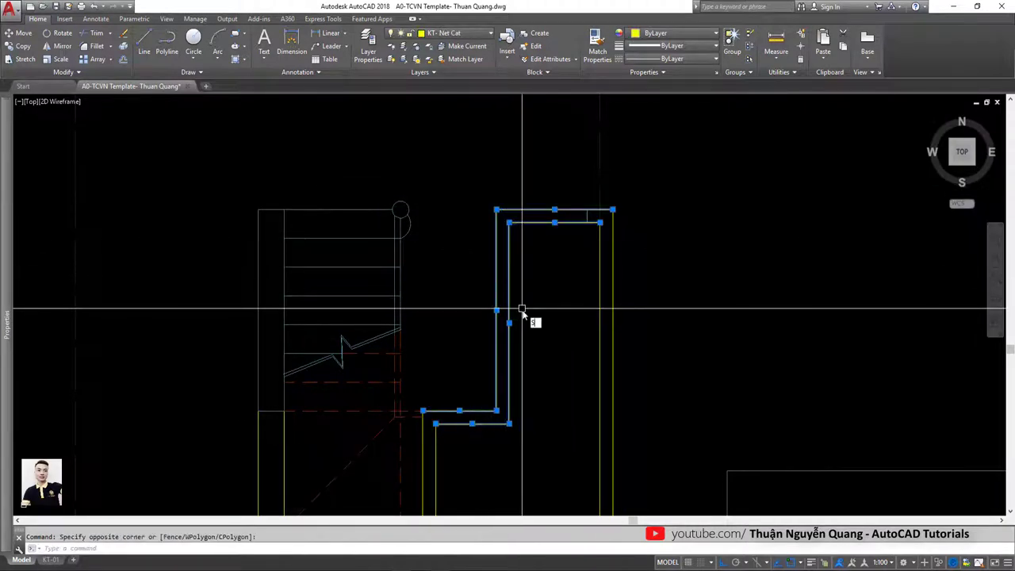
{"action": "key", "text": "Escape"}
{"action": "left_click", "coordinate": [524, 442]}
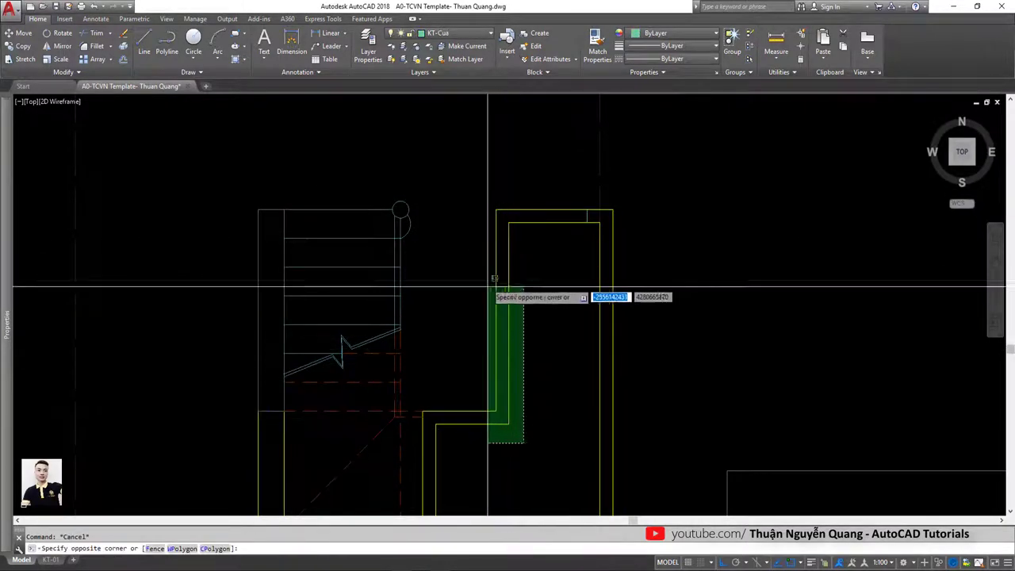
{"action": "left_click", "coordinate": [481, 188]}
{"action": "type", "text": "s"}
{"action": "key", "text": "Return"}
{"action": "left_click", "coordinate": [536, 362]}
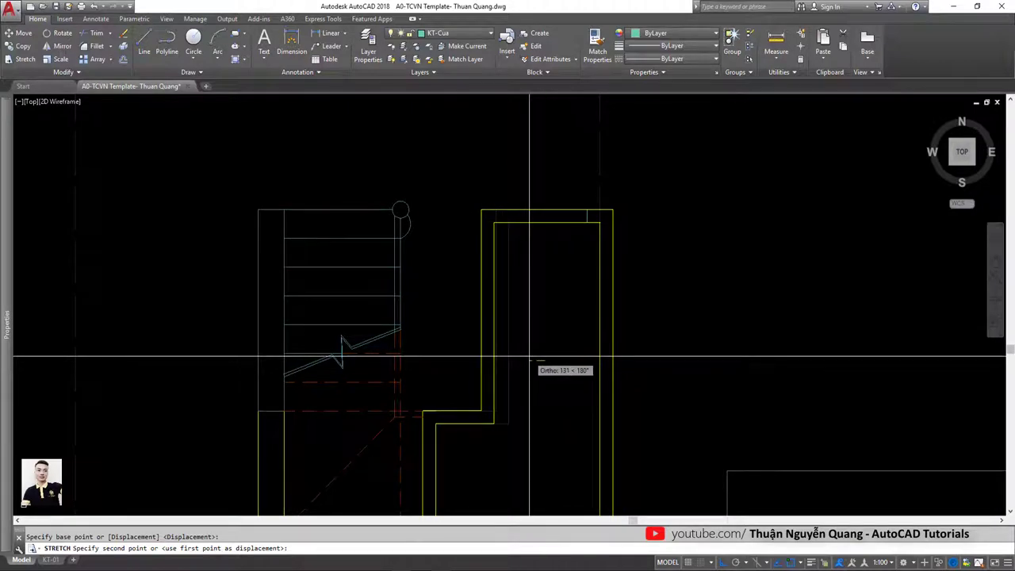
{"action": "left_click", "coordinate": [512, 367]}
{"action": "scroll", "coordinate": [512, 367], "scroll_direction": "down", "scroll_amount": 5}
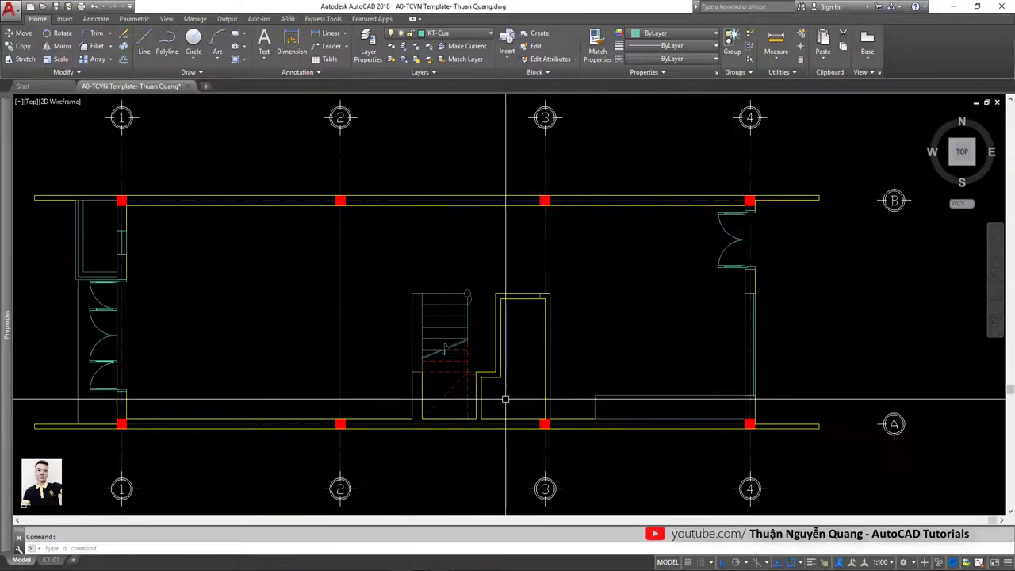
{"action": "scroll", "coordinate": [499, 362], "scroll_direction": "up", "scroll_amount": 3}
{"action": "scroll", "coordinate": [491, 383], "scroll_direction": "down", "scroll_amount": 3}
- Offset the WC's vertical wall edge to the left to mark the door opening's other side
{"action": "scroll", "coordinate": [516, 340], "scroll_direction": "up", "scroll_amount": 7}
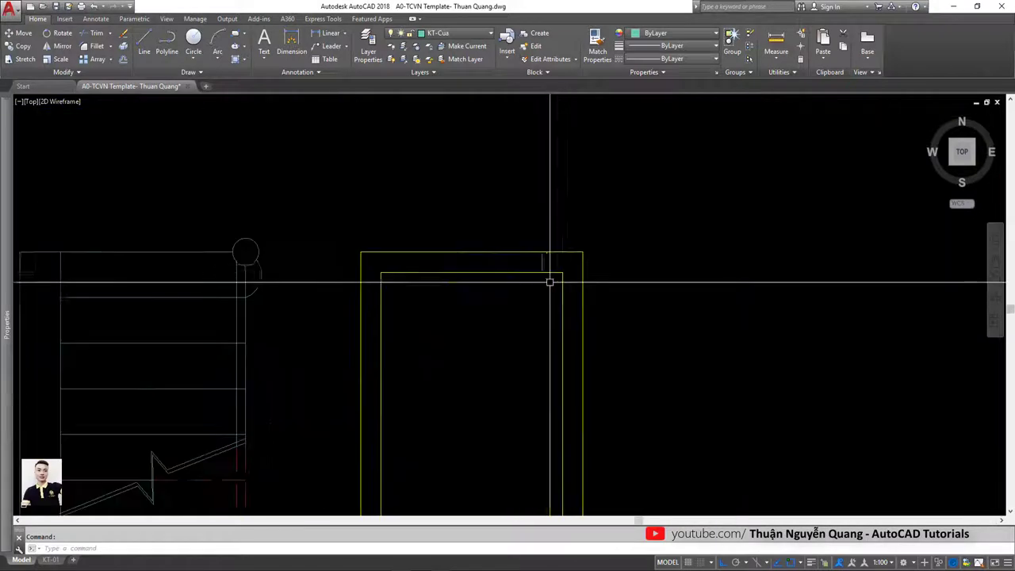
{"action": "scroll", "coordinate": [550, 281], "scroll_direction": "up", "scroll_amount": 3}
{"action": "type", "text": "o"}
{"action": "key", "text": "Return"}
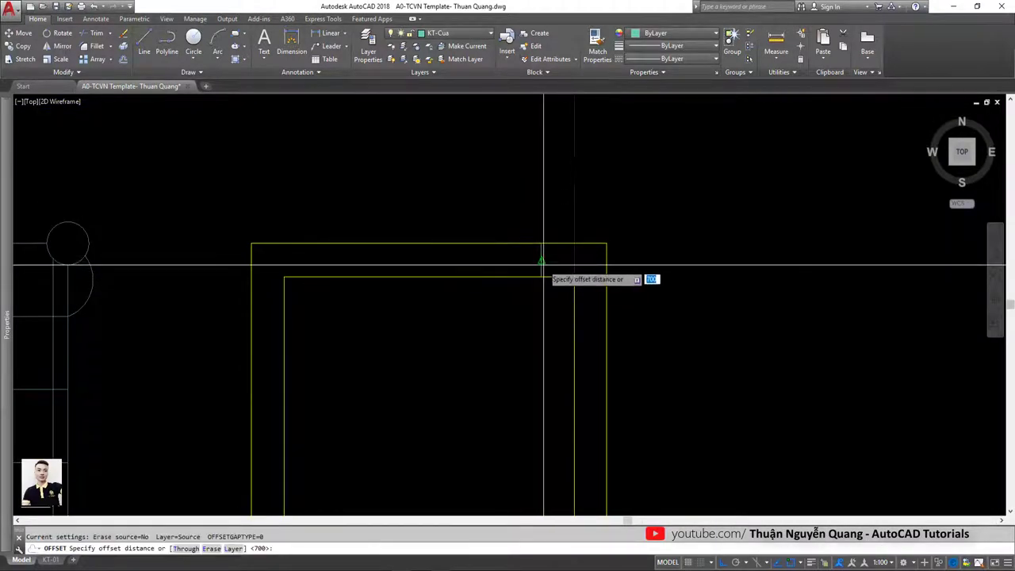
{"action": "key", "text": "Return"}
{"action": "left_click", "coordinate": [542, 263]}
{"action": "left_click", "coordinate": [474, 264]}
{"action": "middle_click_drag", "start_coordinate": [330, 272], "coordinate": [386, 267]}
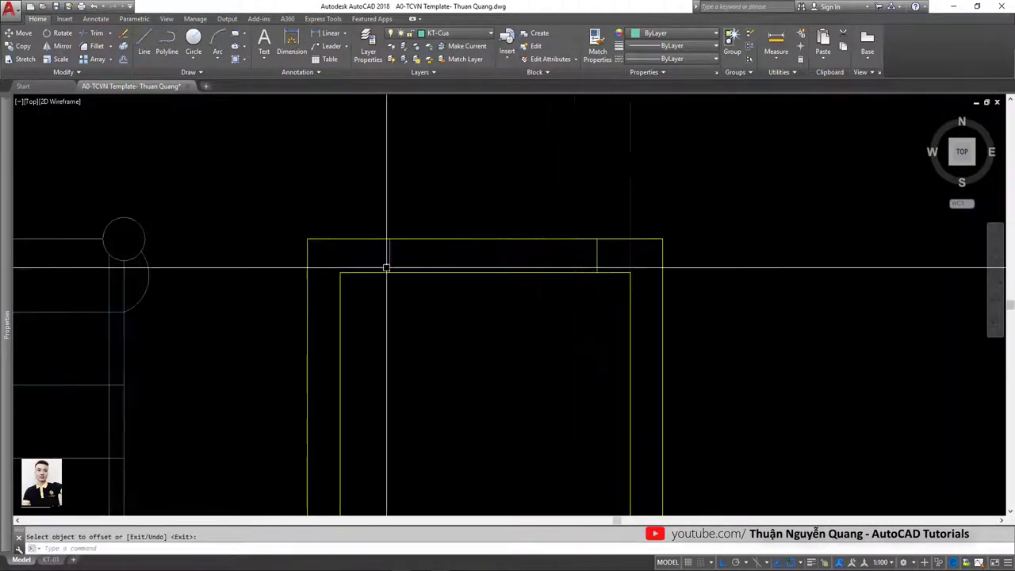
- Trim the WC top wall lines between the two door edges to open the doorway
{"action": "key", "text": "Return"}
{"action": "type", "text": "tr"}
{"action": "key", "text": "Return"}
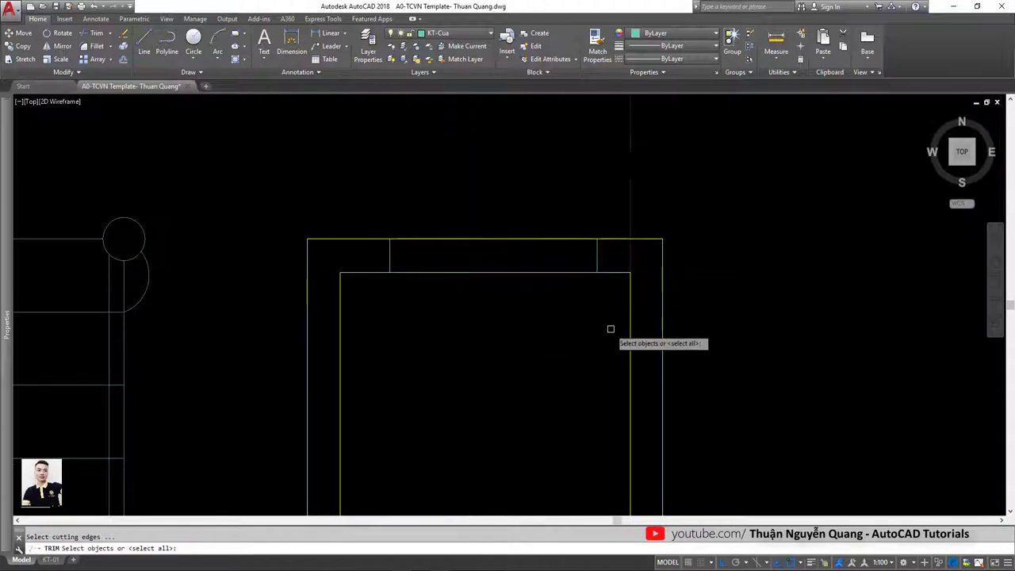
{"action": "left_click", "coordinate": [615, 314]}
{"action": "left_click", "coordinate": [356, 190]}
{"action": "key", "text": "Return"}
{"action": "left_click_drag", "start_coordinate": [492, 211], "coordinate": [471, 320]}
{"action": "scroll", "coordinate": [555, 299], "scroll_direction": "down", "scroll_amount": 3}
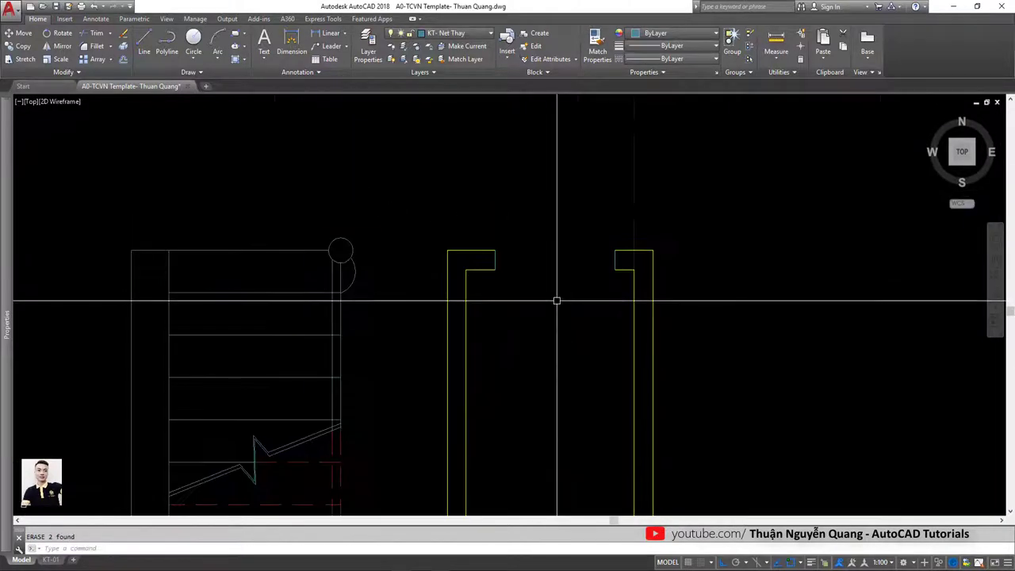
{"action": "scroll", "coordinate": [607, 238], "scroll_direction": "up", "scroll_amount": 4}
{"action": "type", "text": "rec"}
{"action": "key", "text": "Return"}
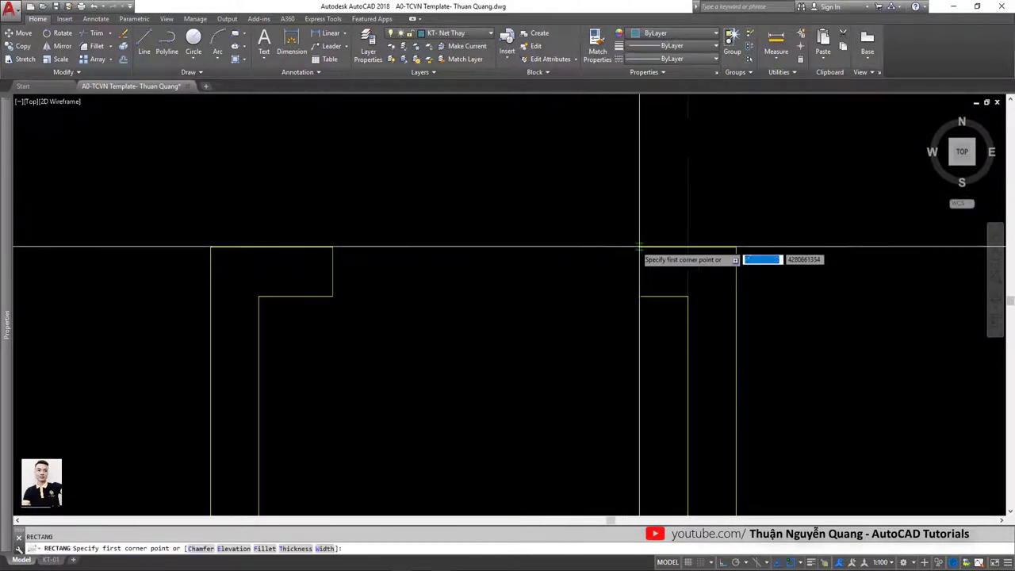
- Draw the small frame rectangle and move it onto the right jamb's corner
{"action": "left_click", "coordinate": [639, 247]}
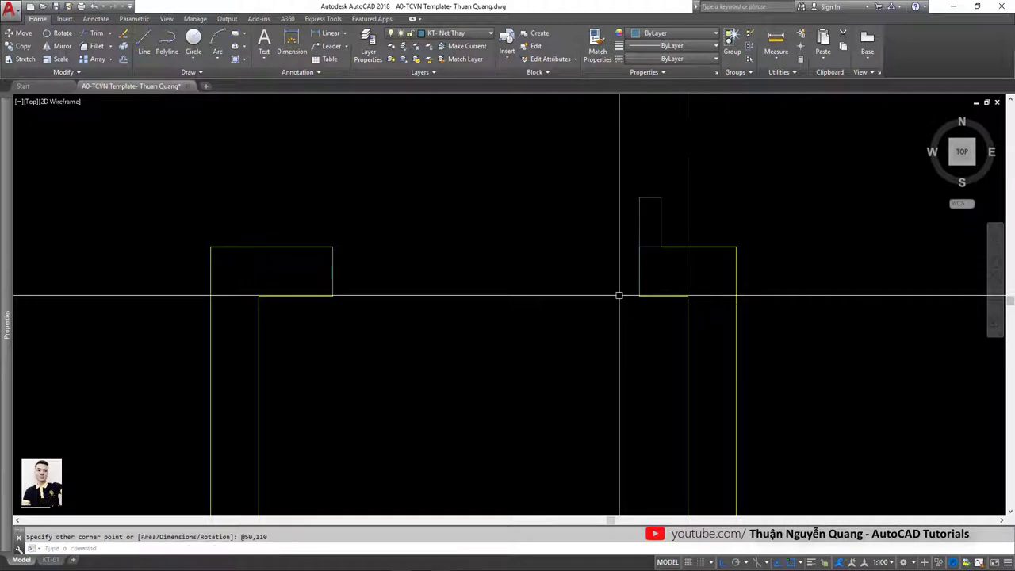
{"action": "key", "text": "Return"}
{"action": "left_click", "coordinate": [661, 203]}
{"action": "type", "text": "m"}
{"action": "key", "text": "Return"}
{"action": "left_click", "coordinate": [661, 196]}
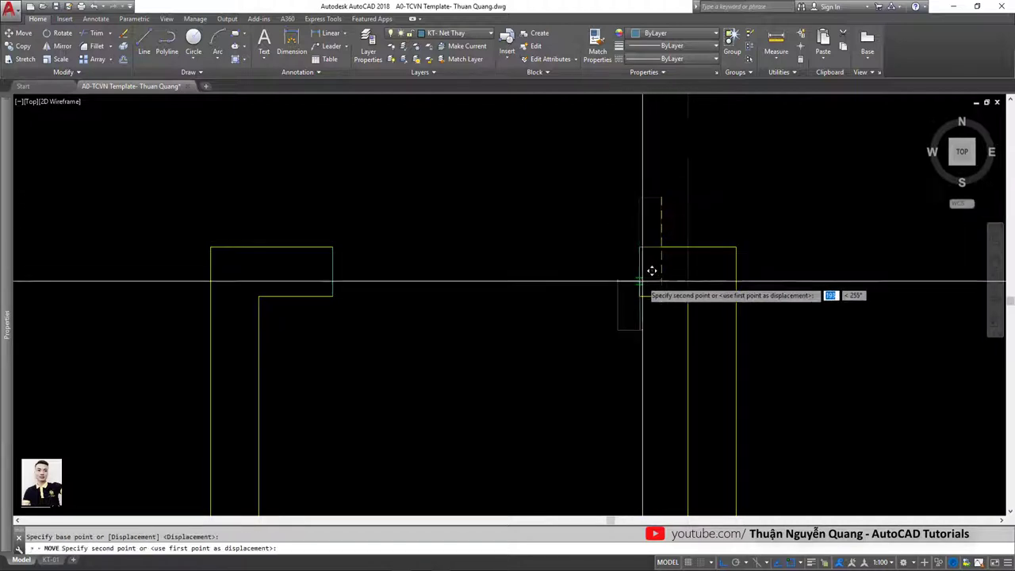
{"action": "left_click", "coordinate": [639, 247]}
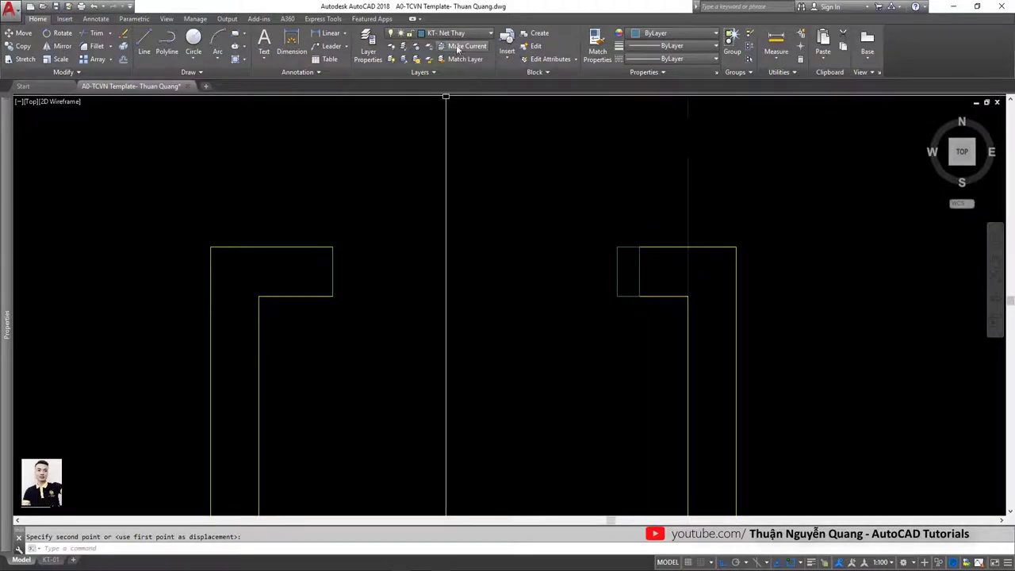
{"action": "left_click", "coordinate": [639, 234]}
{"action": "left_click", "coordinate": [600, 233]}
{"action": "left_click", "coordinate": [627, 233]}
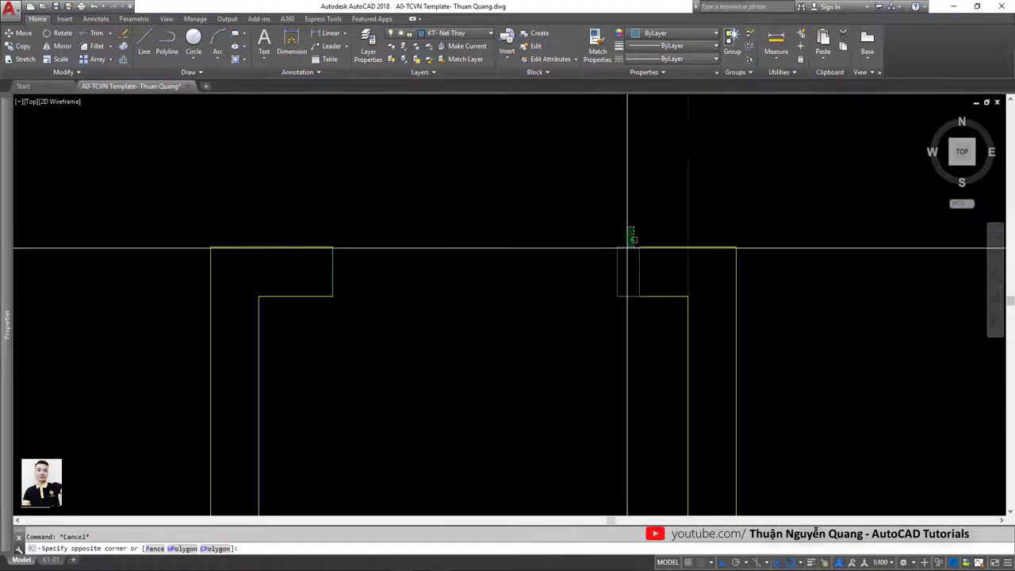
- Draw a 15 by 50 frame rectangle at the right jamb, checking the reference plan
{"action": "left_click", "coordinate": [451, 33]}
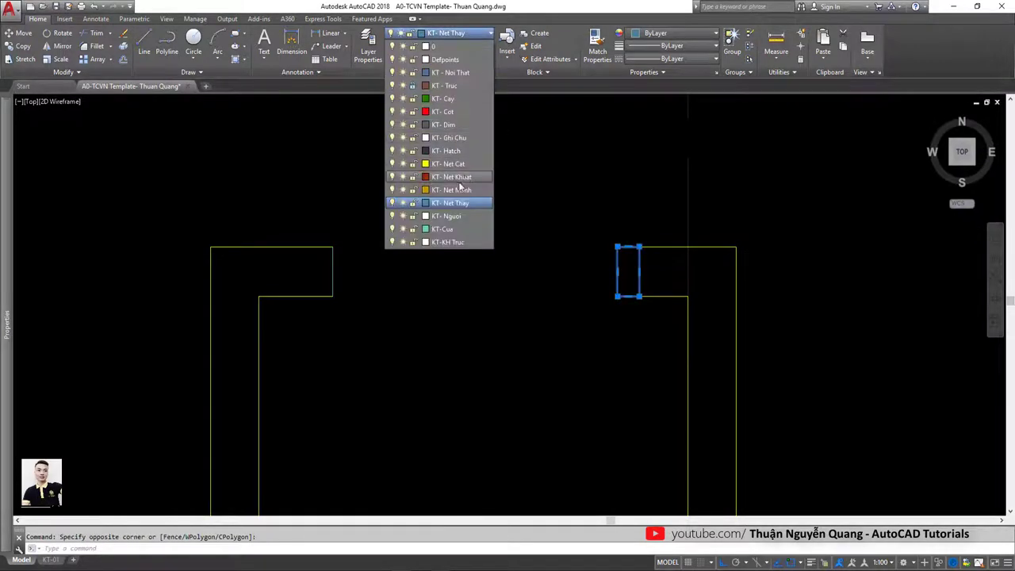
{"action": "left_click", "coordinate": [449, 229]}
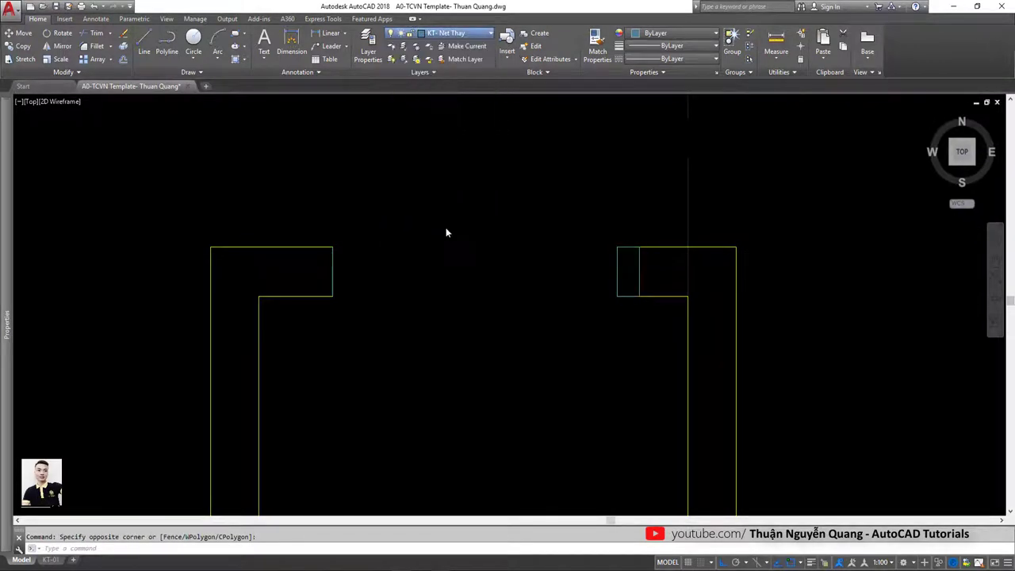
{"action": "left_click", "coordinate": [609, 249]}
{"action": "key", "text": "Escape"}
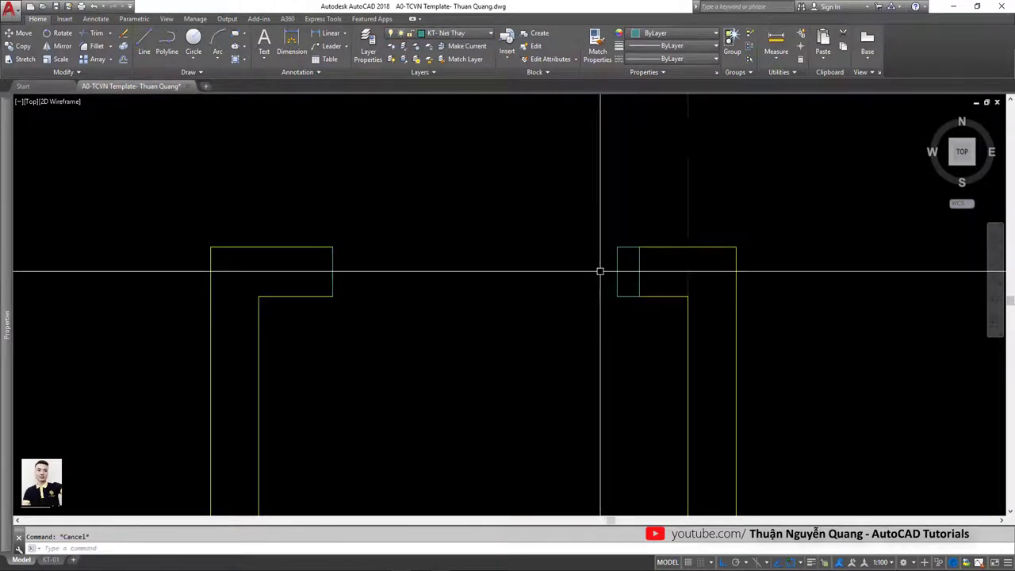
{"action": "scroll", "coordinate": [616, 273], "scroll_direction": "up", "scroll_amount": 2}
{"action": "type", "text": "rec"}
{"action": "key", "text": "Return"}
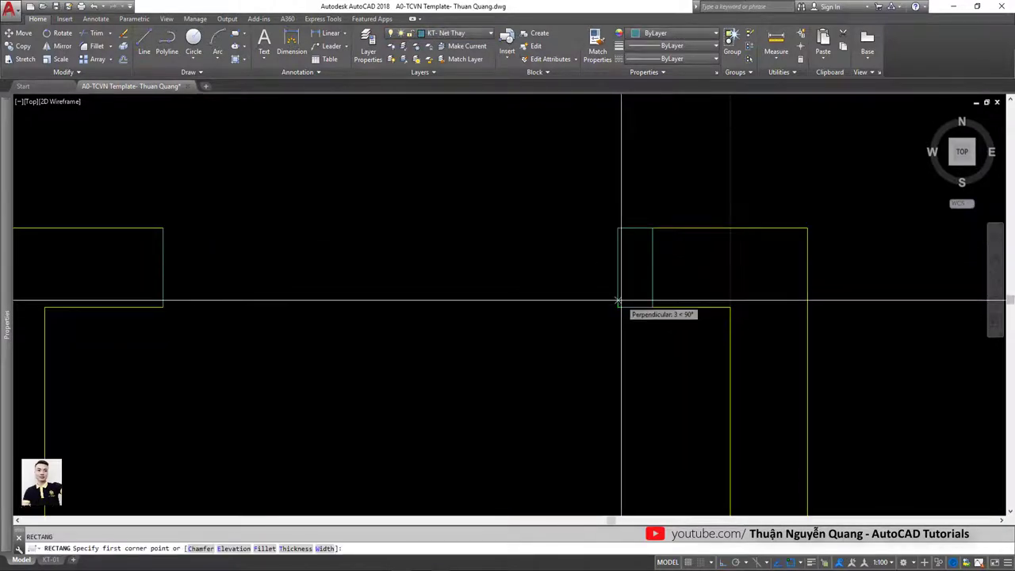
{"action": "key", "text": "alt+Tab"}
{"action": "key", "text": "alt+Tab"}
{"action": "left_click", "coordinate": [615, 317]}
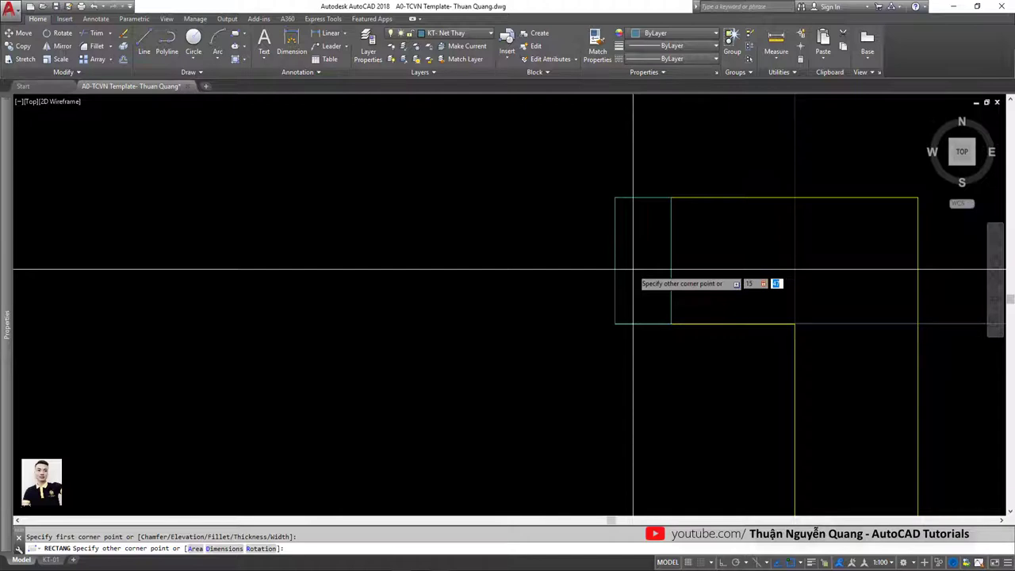
{"action": "key", "text": "Return"}
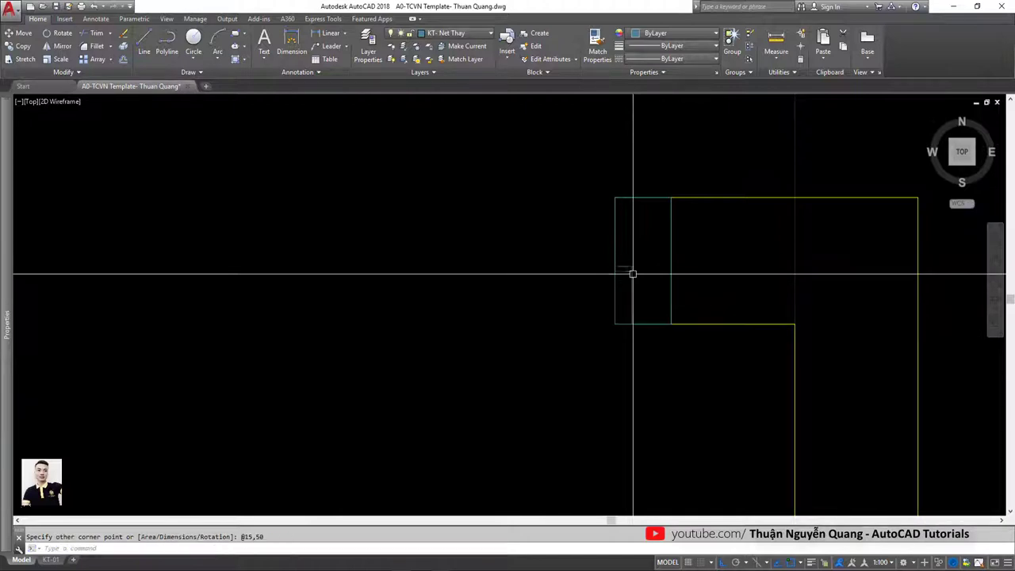
- Trim the short overlapping segment where the frame meets the wall
{"action": "scroll", "coordinate": [632, 272], "scroll_direction": "down", "scroll_amount": 2}
{"action": "type", "text": "tr"}
{"action": "key", "text": "space"}
{"action": "scroll", "coordinate": [625, 310], "scroll_direction": "up", "scroll_amount": 2}
{"action": "left_click", "coordinate": [657, 373]}
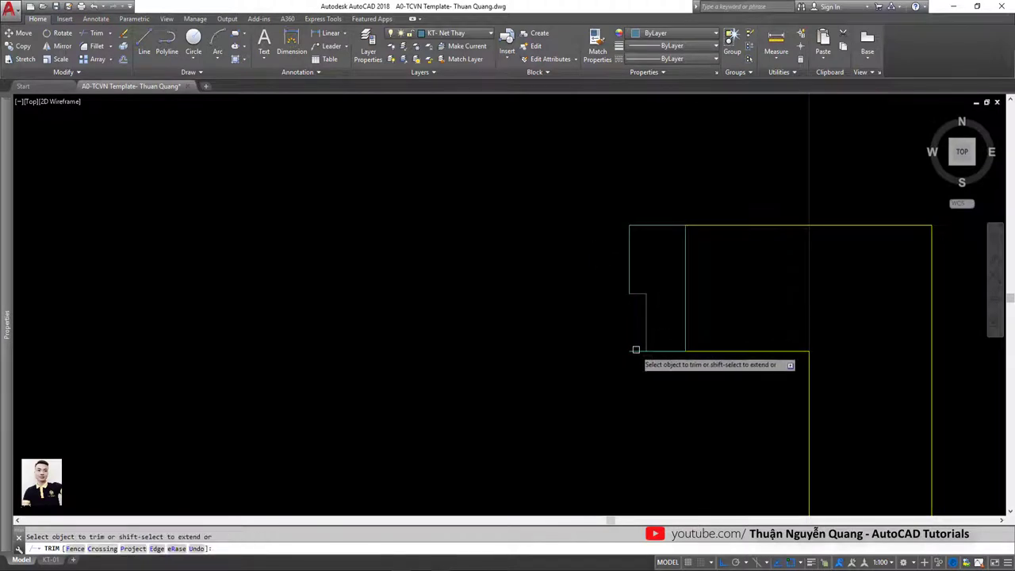
{"action": "left_click", "coordinate": [636, 351]}
{"action": "left_click", "coordinate": [641, 341]}
{"action": "left_click", "coordinate": [643, 321]}
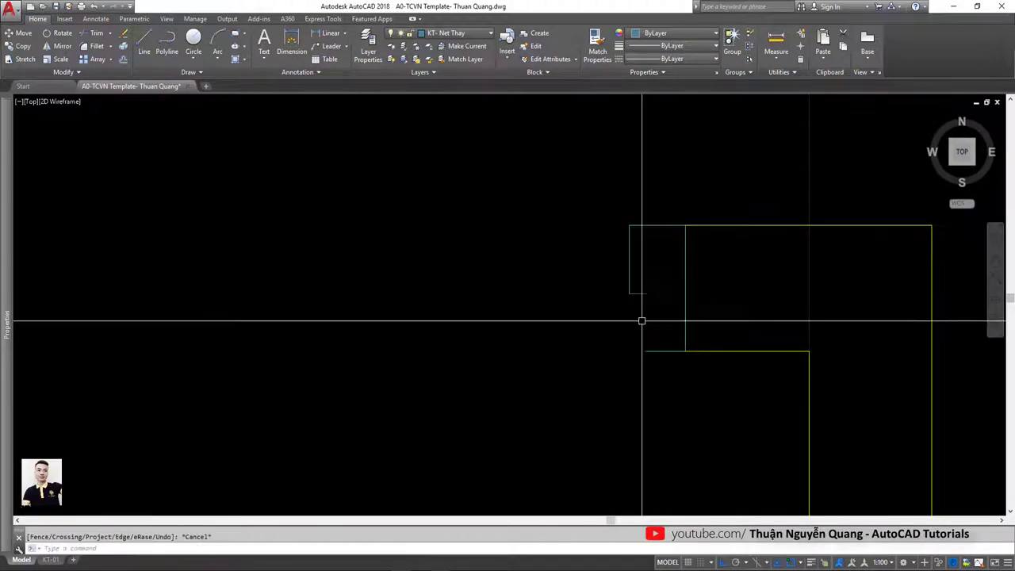
{"action": "key", "text": "Escape"}
{"action": "scroll", "coordinate": [642, 318], "scroll_direction": "down", "scroll_amount": 2}
{"action": "scroll", "coordinate": [637, 320], "scroll_direction": "up", "scroll_amount": 2}
- Trim the remaining overlapping lines inside the frame, using both rectangles as cutting edges
{"action": "key", "text": "space"}
{"action": "type", "text": "TR"}
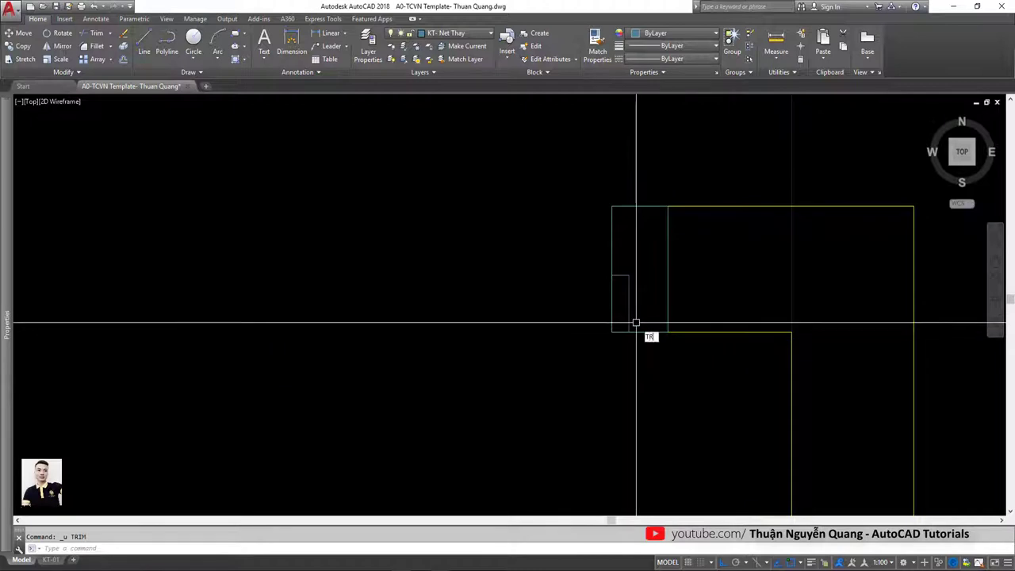
{"action": "scroll", "coordinate": [642, 325], "scroll_direction": "up", "scroll_amount": 1}
{"action": "left_click", "coordinate": [651, 354]}
{"action": "left_click", "coordinate": [586, 230]}
{"action": "key", "text": "space"}
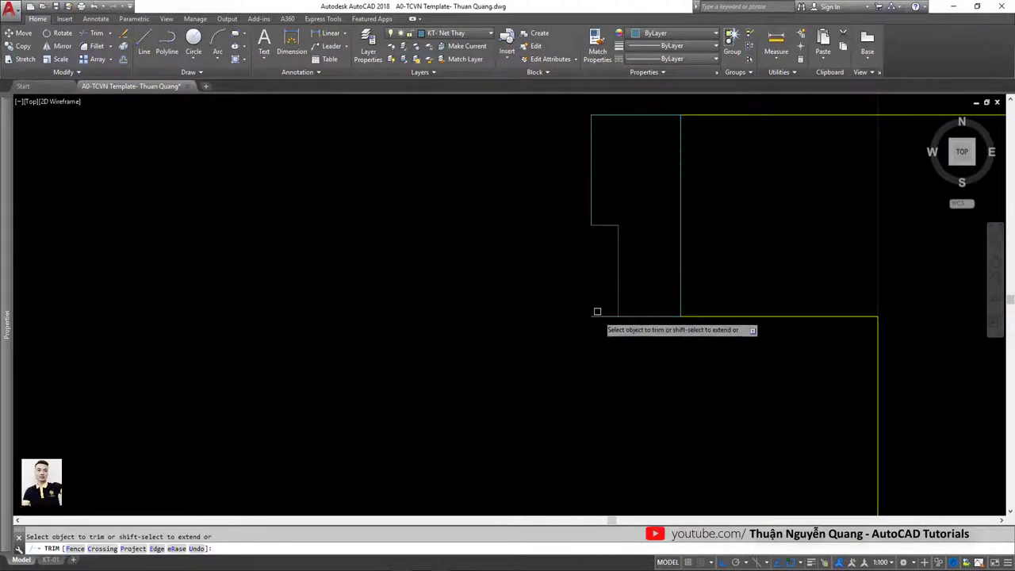
{"action": "left_click", "coordinate": [597, 311]}
{"action": "left_click", "coordinate": [605, 310]}
{"action": "key", "text": "space"}
{"action": "scroll", "coordinate": [607, 285], "scroll_direction": "down", "scroll_amount": 2}
- Move the notched frame outline onto the KT-Cua layer
{"action": "left_click", "coordinate": [649, 307]}
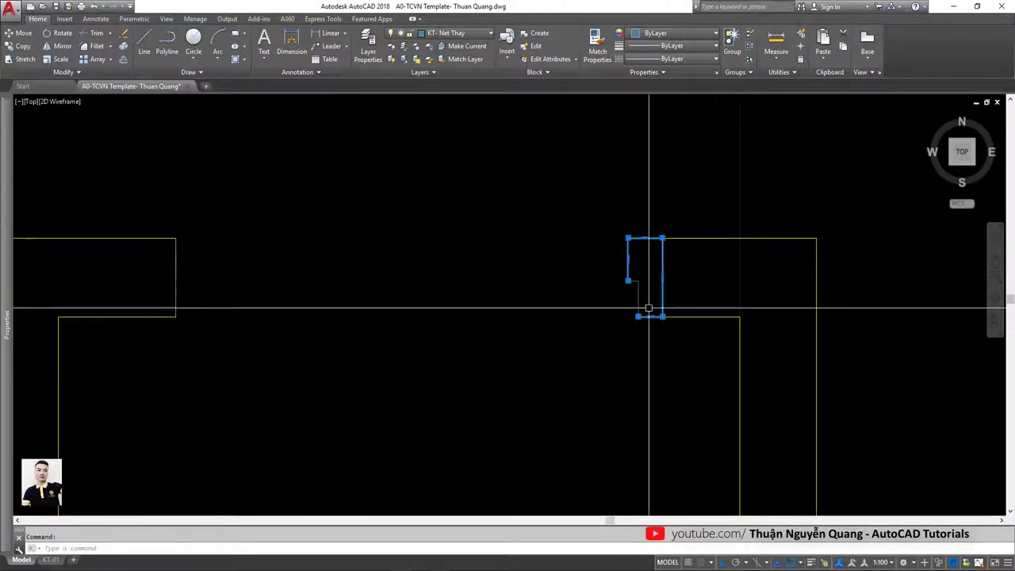
{"action": "key", "text": "Escape"}
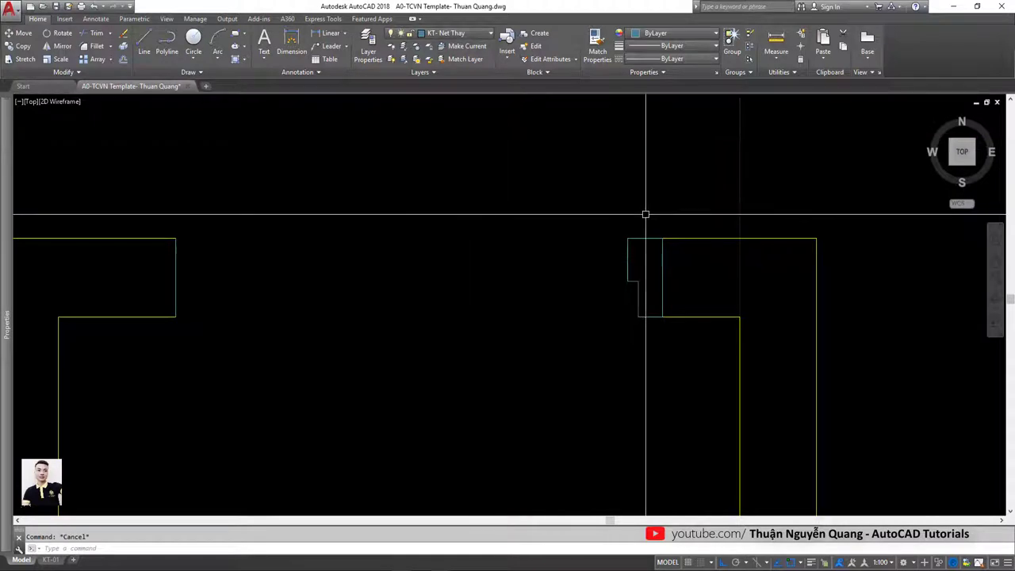
{"action": "left_click", "coordinate": [645, 214]}
{"action": "left_click", "coordinate": [627, 329]}
{"action": "left_click", "coordinate": [444, 32]}
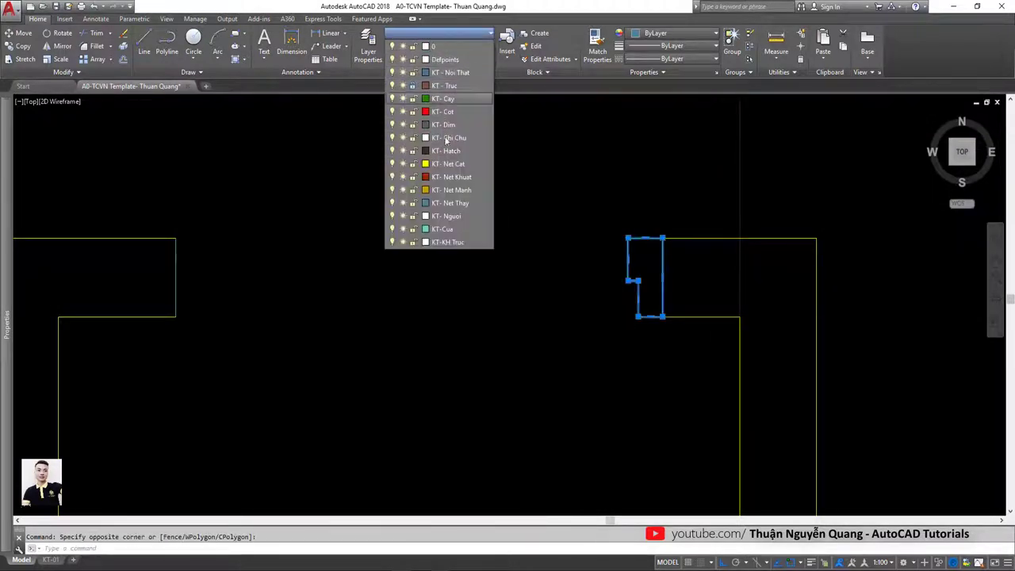
{"action": "left_click", "coordinate": [446, 230]}
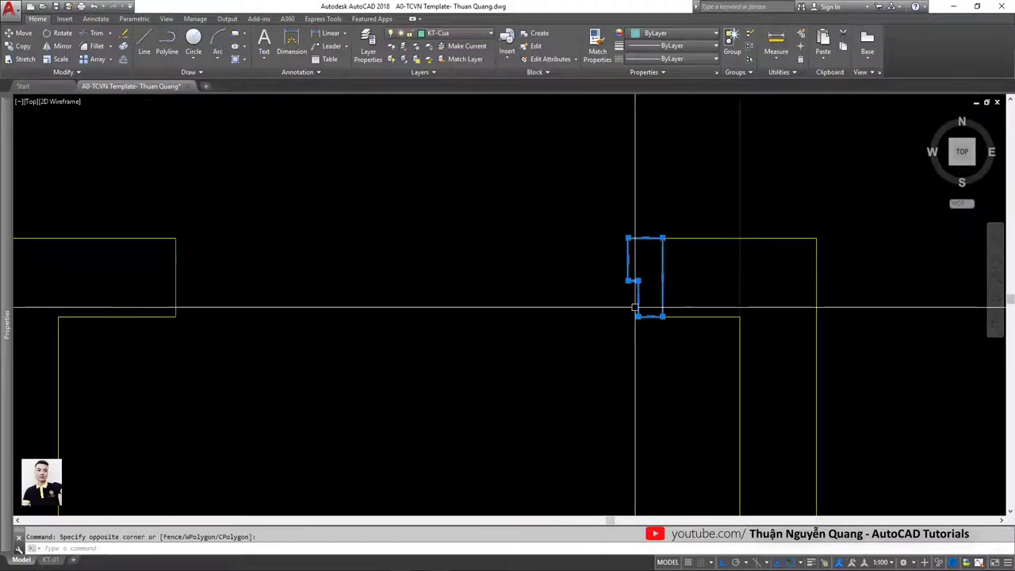
{"action": "key", "text": "Escape"}
{"action": "middle_click_drag", "start_coordinate": [592, 293], "coordinate": [665, 301]}
- Draw a rectangle across the opening, then delete it as misplaced
{"action": "type", "text": "rec"}
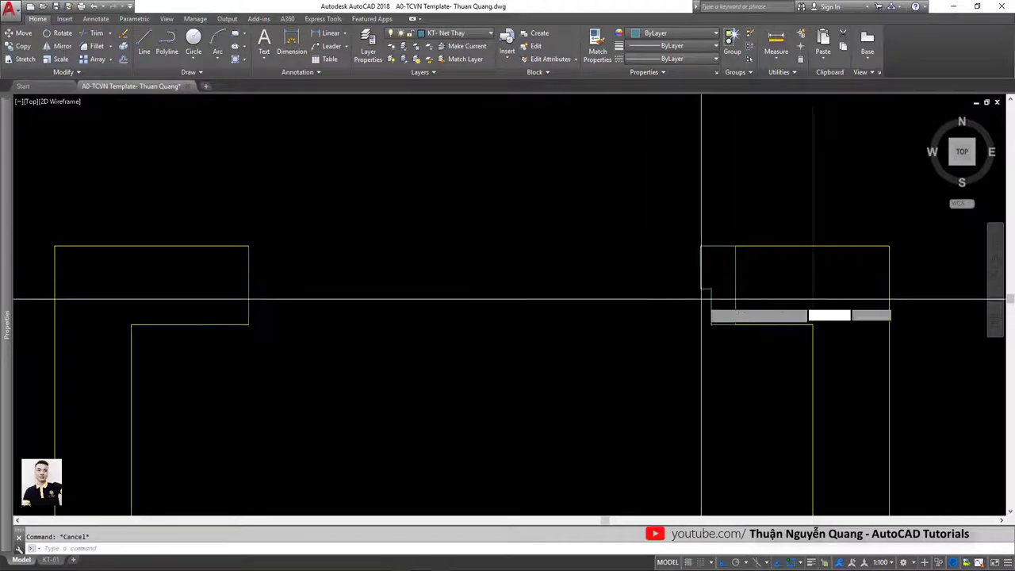
{"action": "key", "text": "Return"}
{"action": "left_click", "coordinate": [709, 288]}
{"action": "scroll", "coordinate": [247, 319], "scroll_direction": "down", "scroll_amount": 3}
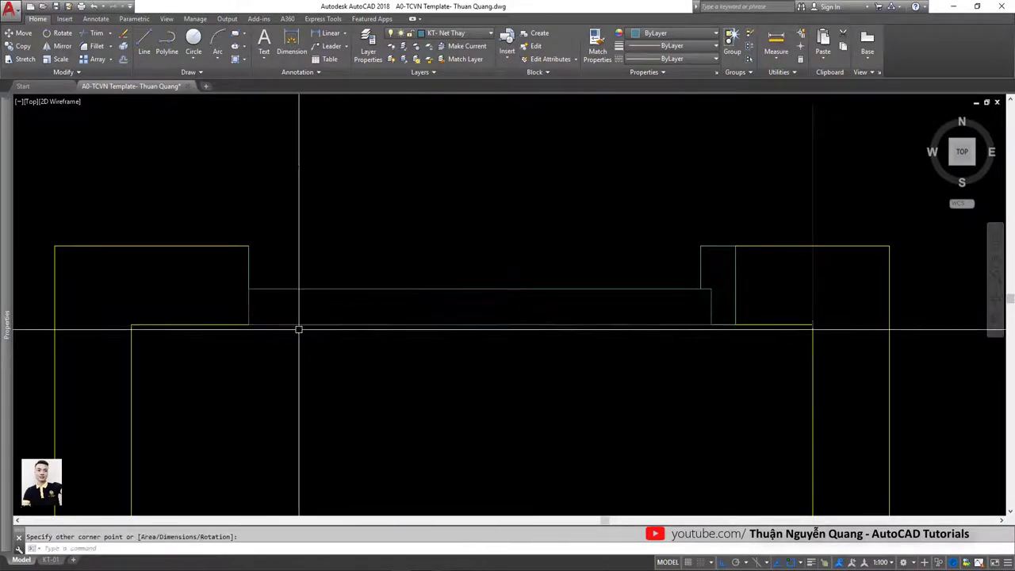
{"action": "middle_click_drag", "start_coordinate": [297, 328], "coordinate": [558, 324]}
{"action": "left_click", "coordinate": [351, 265]}
{"action": "left_click", "coordinate": [471, 220]}
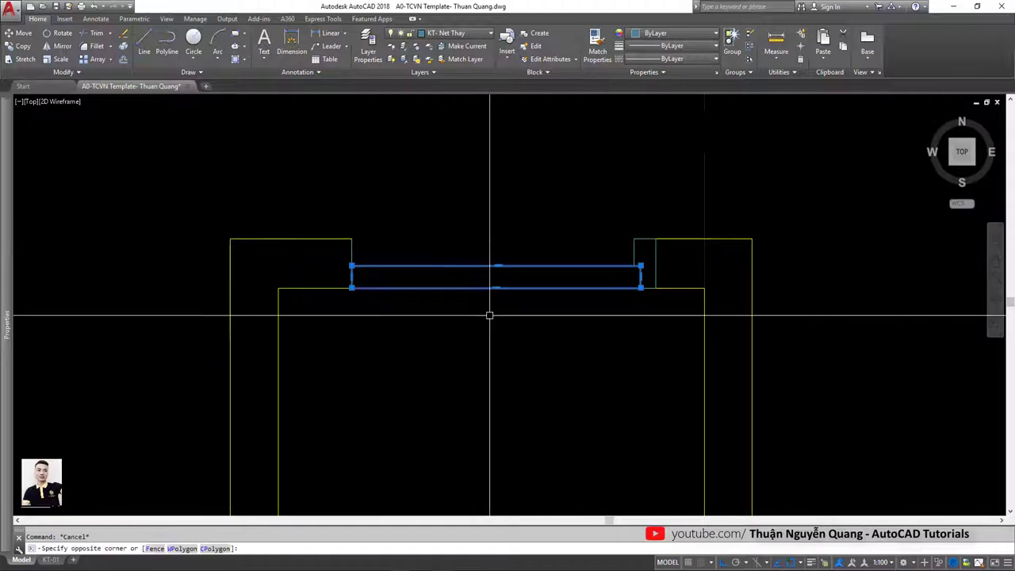
{"action": "key", "text": "Delete"}
- Make KT-Cua current and draw the thin door leaf rectangle across the opening
{"action": "left_click", "coordinate": [460, 35]}
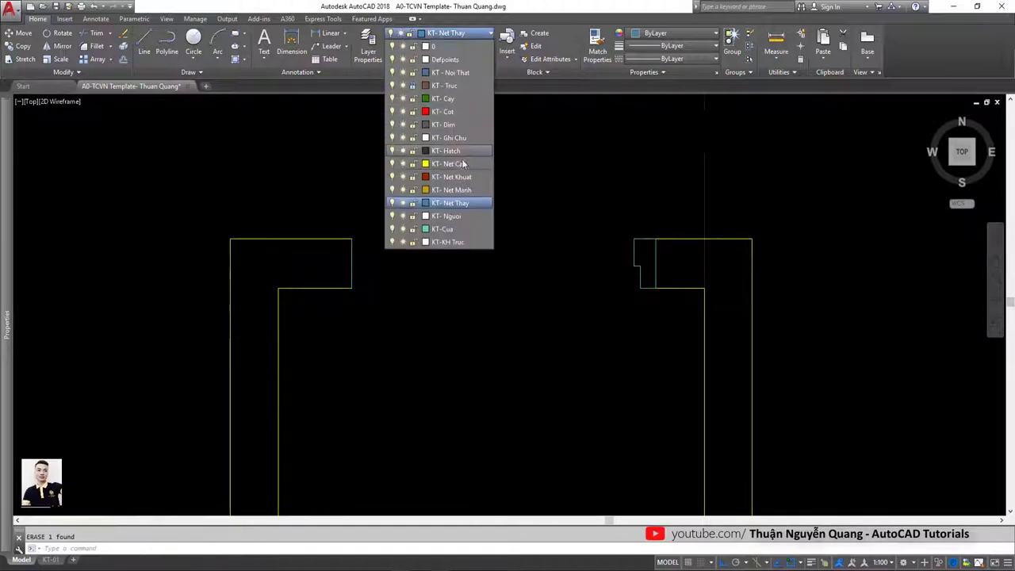
{"action": "left_click", "coordinate": [442, 228]}
{"action": "type", "text": "rec"}
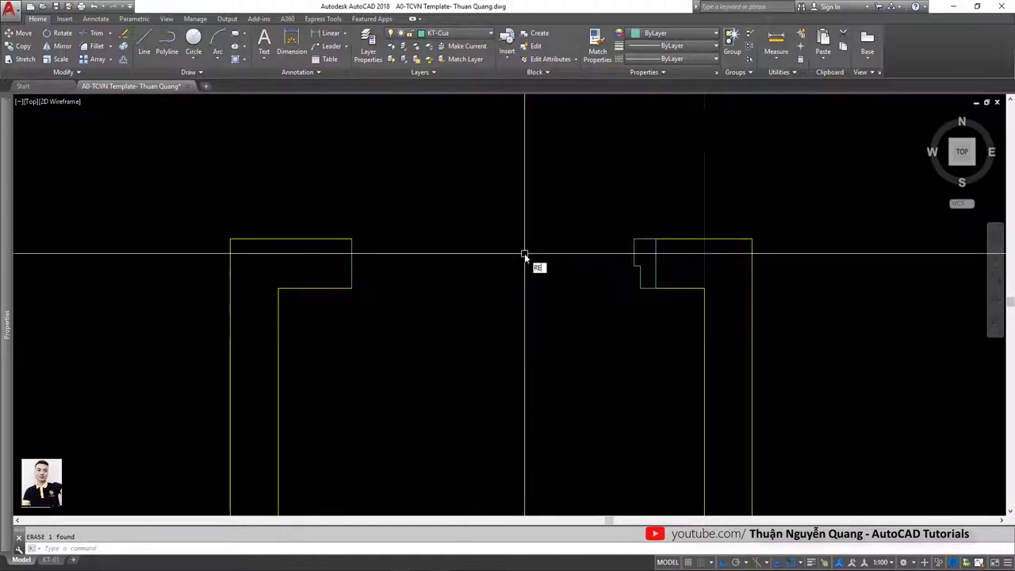
{"action": "key", "text": "Return"}
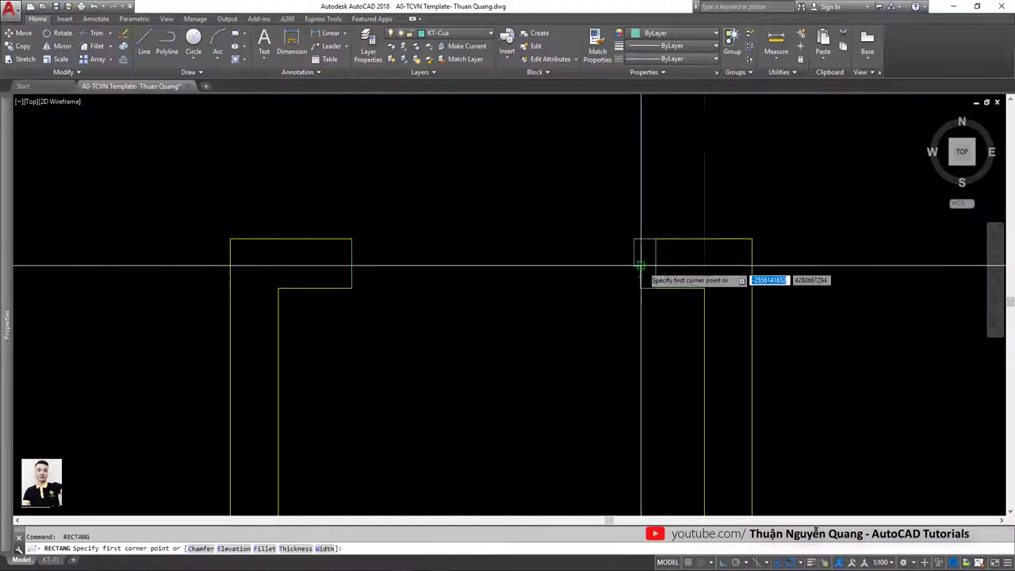
{"action": "scroll", "coordinate": [639, 265], "scroll_direction": "up", "scroll_amount": 2}
{"action": "left_click", "coordinate": [612, 277]}
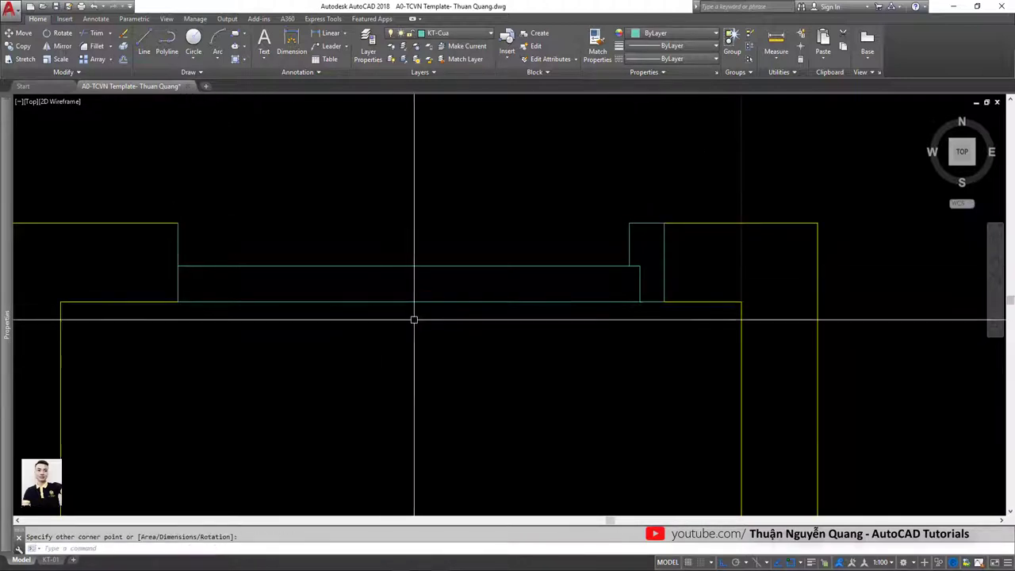
{"action": "middle_click_drag", "start_coordinate": [456, 305], "coordinate": [472, 278]}
{"action": "left_click", "coordinate": [471, 278]}
{"action": "scroll", "coordinate": [459, 299], "scroll_direction": "down", "scroll_amount": 3}
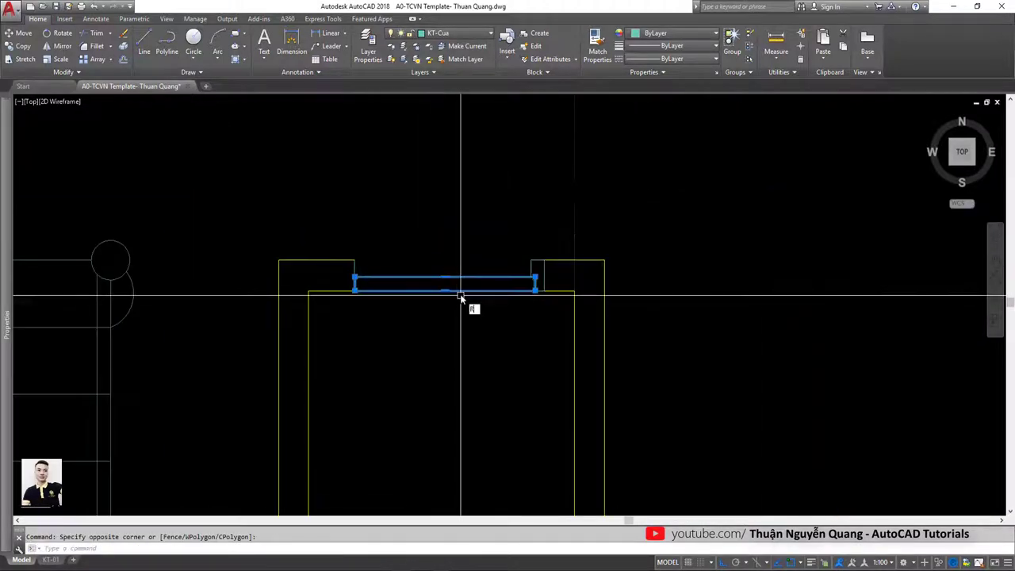
- Rotate the door leaf 90° about its hinge corner so it stands open
{"action": "type", "text": "ro"}
{"action": "key", "text": "Return"}
{"action": "scroll", "coordinate": [537, 309], "scroll_direction": "up", "scroll_amount": 2}
{"action": "left_click", "coordinate": [552, 283]}
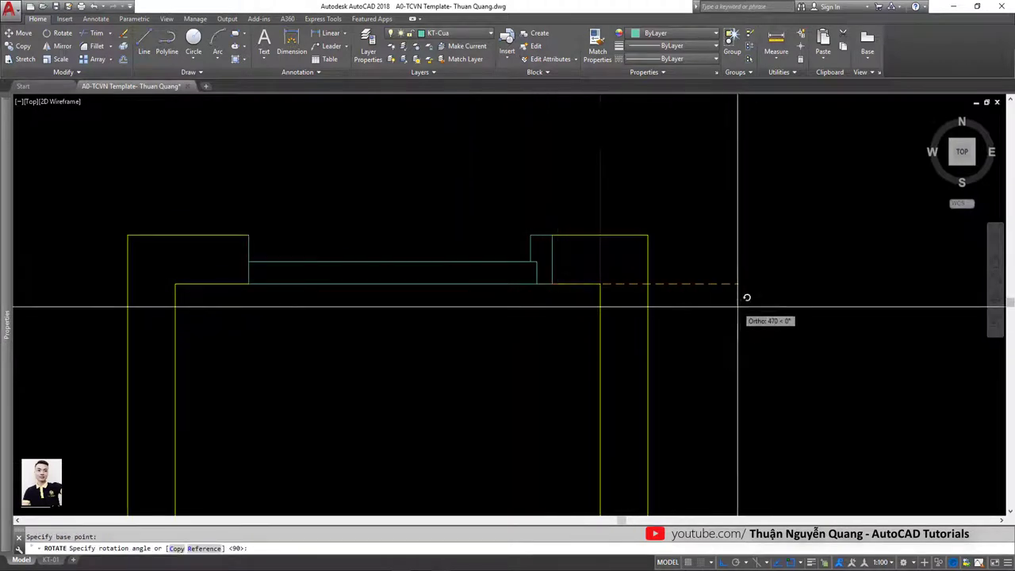
{"action": "left_click", "coordinate": [555, 139]}
{"action": "key", "text": "Escape"}
{"action": "scroll", "coordinate": [537, 227], "scroll_direction": "down", "scroll_amount": 3}
- Draw a circle centred at the hinge corner with radius equal to the leaf length
{"action": "scroll", "coordinate": [547, 225], "scroll_direction": "up", "scroll_amount": 2}
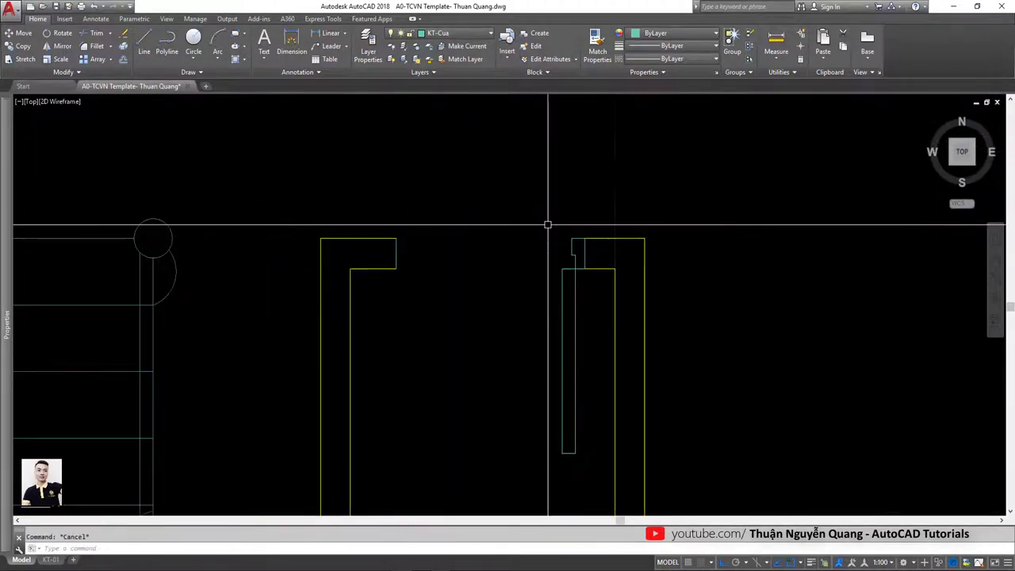
{"action": "type", "text": "c"}
{"action": "key", "text": "Return"}
{"action": "left_click", "coordinate": [562, 453]}
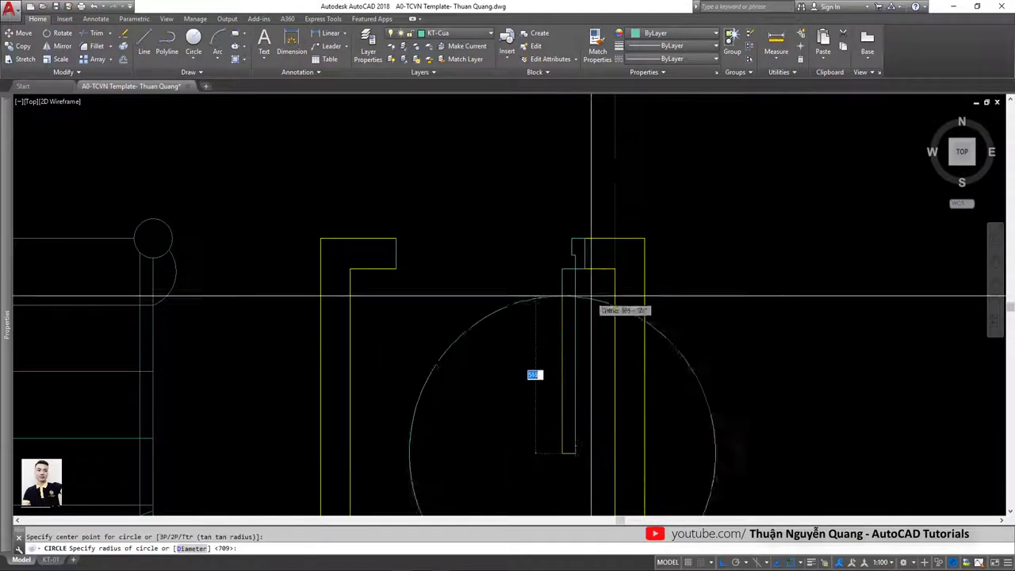
{"action": "key", "text": "Escape"}
{"action": "key", "text": "Return"}
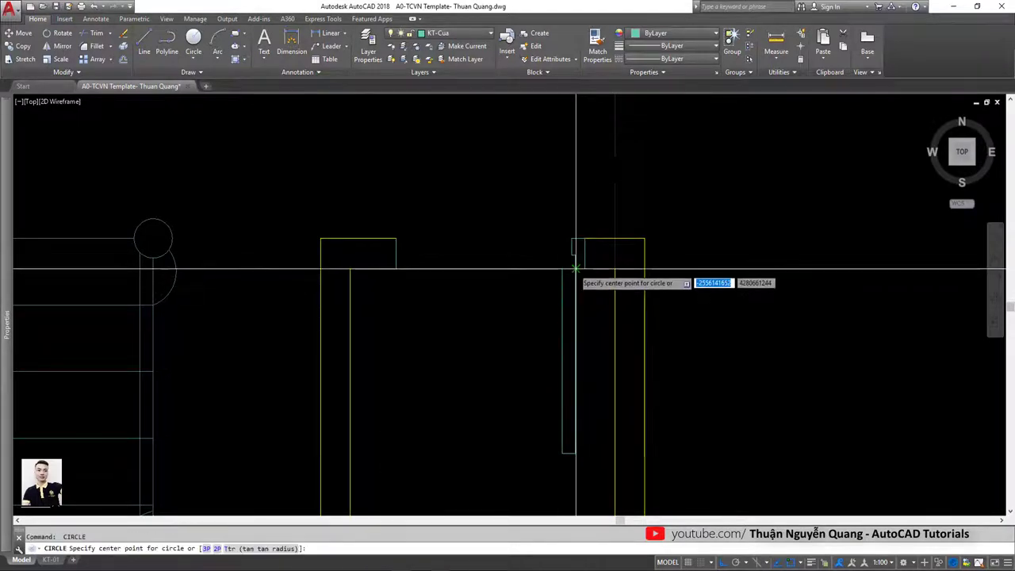
{"action": "left_click", "coordinate": [575, 269]}
{"action": "left_click", "coordinate": [396, 269]}
{"action": "scroll", "coordinate": [571, 452], "scroll_direction": "up", "scroll_amount": 3}
{"action": "scroll", "coordinate": [584, 448], "scroll_direction": "up", "scroll_amount": 2}
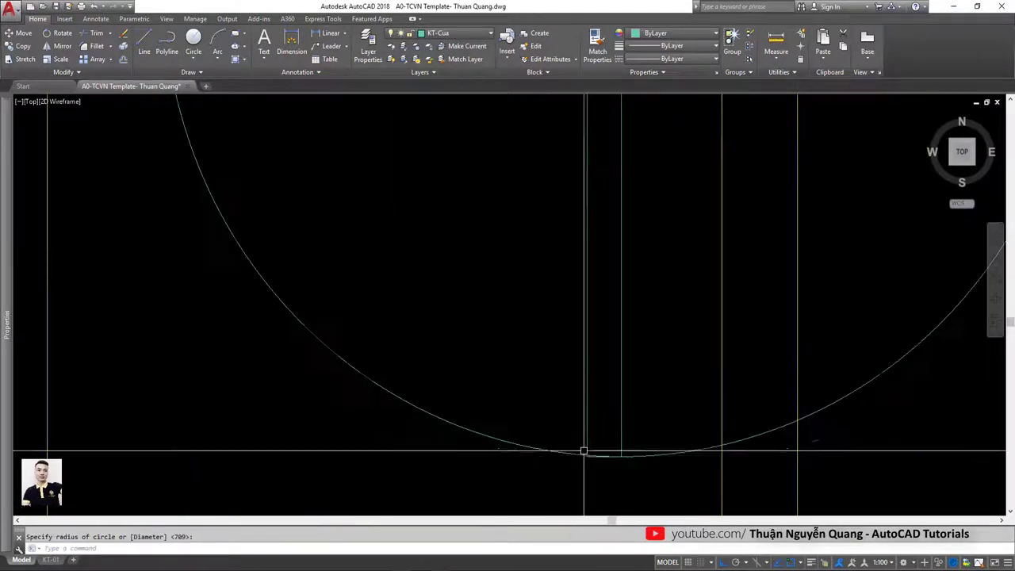
{"action": "scroll", "coordinate": [616, 460], "scroll_direction": "down", "scroll_amount": 2}
{"action": "scroll", "coordinate": [559, 303], "scroll_direction": "down", "scroll_amount": 3}
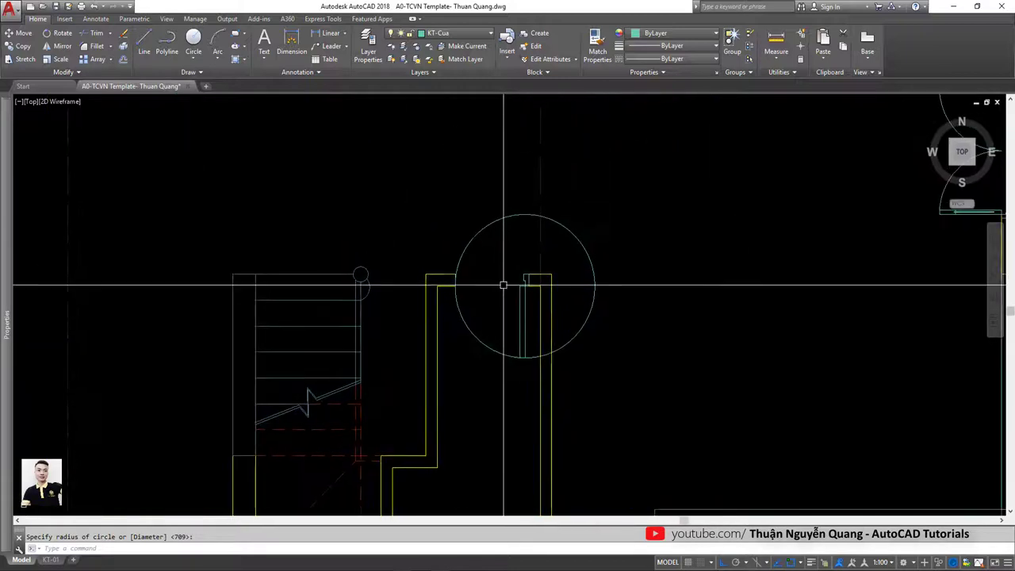
- Trim the excess circle and leftover segments, using the circle as the boundary
{"action": "type", "text": "tr"}
{"action": "key", "text": "Return"}
{"action": "left_click", "coordinate": [530, 370]}
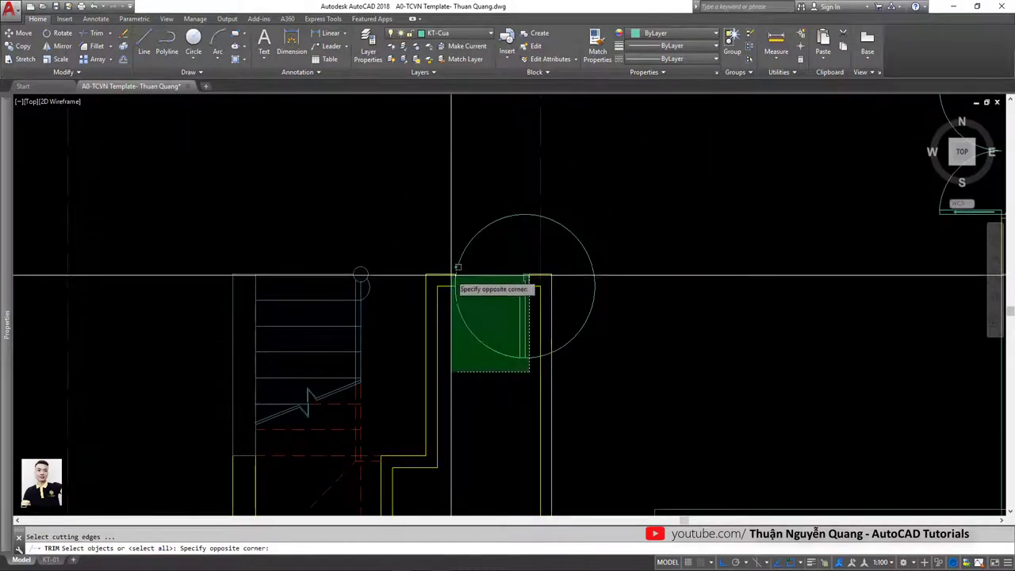
{"action": "left_click", "coordinate": [456, 287]}
{"action": "scroll", "coordinate": [522, 295], "scroll_direction": "up", "scroll_amount": 2}
{"action": "key", "text": "Return"}
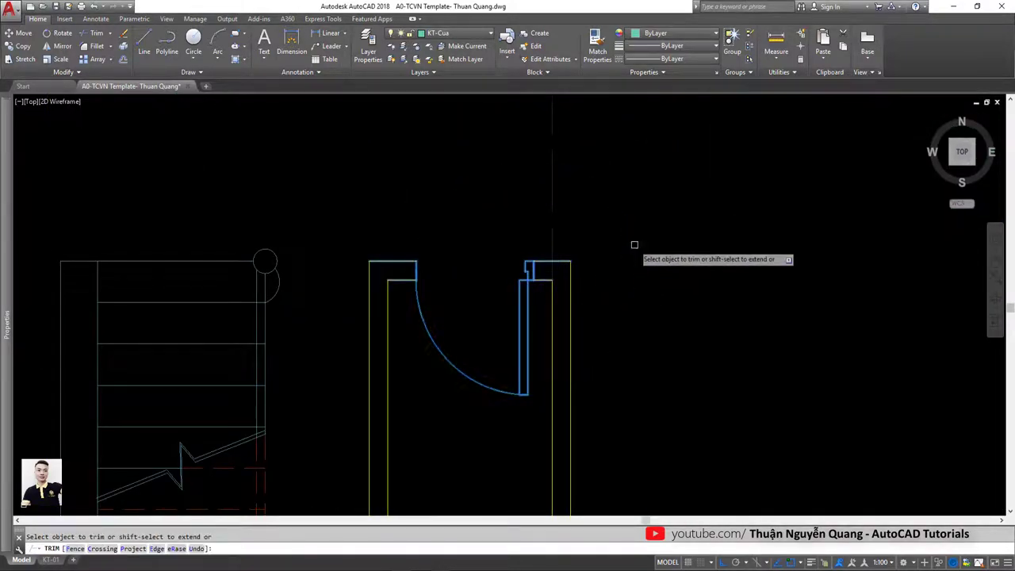
{"action": "scroll", "coordinate": [476, 309], "scroll_direction": "up", "scroll_amount": 5}
{"action": "scroll", "coordinate": [373, 273], "scroll_direction": "up", "scroll_amount": 2}
{"action": "left_click", "coordinate": [370, 262]}
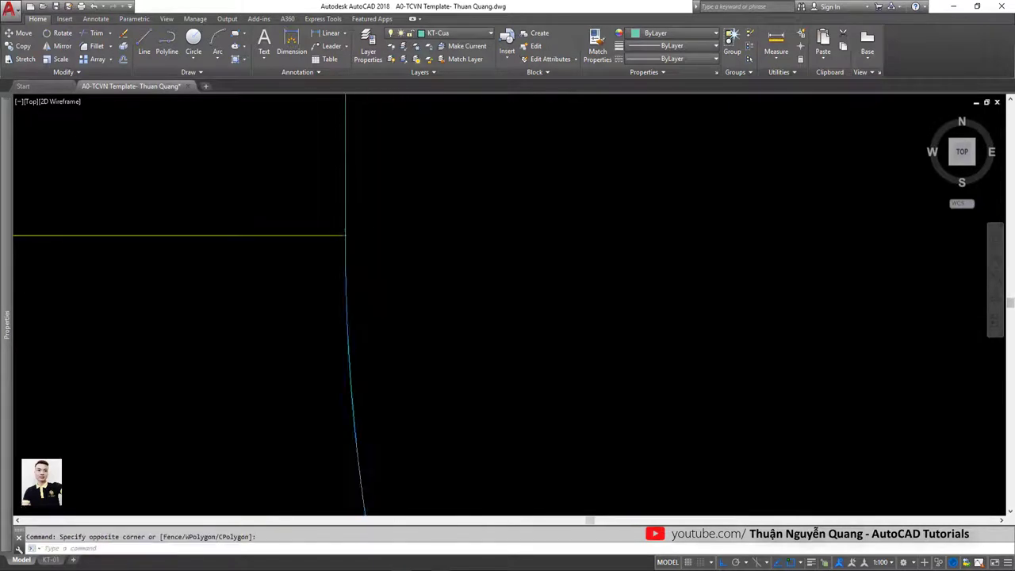
{"action": "key", "text": "Escape"}
{"action": "scroll", "coordinate": [481, 163], "scroll_direction": "down", "scroll_amount": 3}
{"action": "scroll", "coordinate": [612, 344], "scroll_direction": "up", "scroll_amount": 4}
{"action": "scroll", "coordinate": [616, 356], "scroll_direction": "up", "scroll_amount": 1}
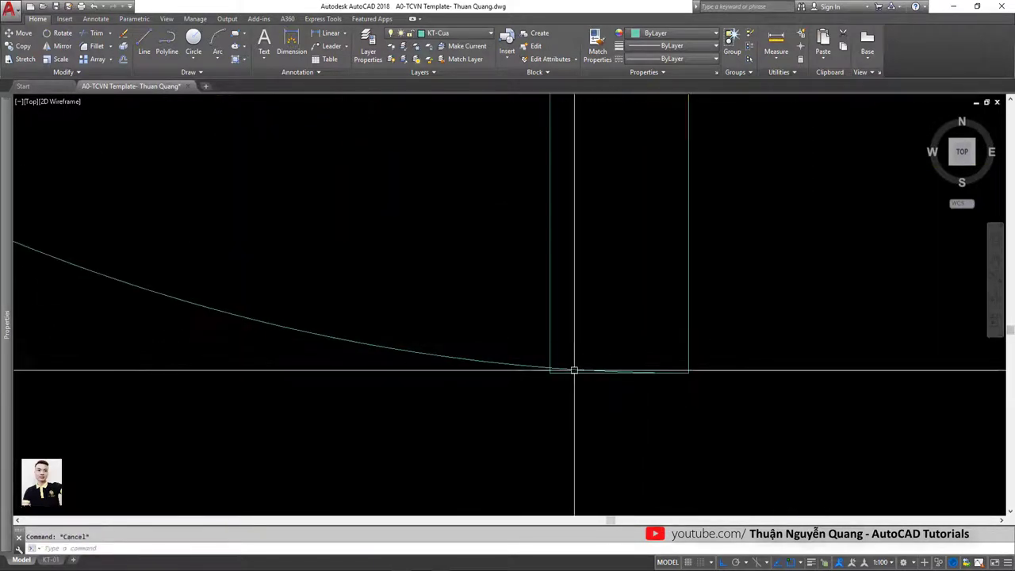
- Select the swing arc and inspect its end point, leaving it unchanged
{"action": "left_click", "coordinate": [574, 370]}
{"action": "left_click", "coordinate": [688, 372]}
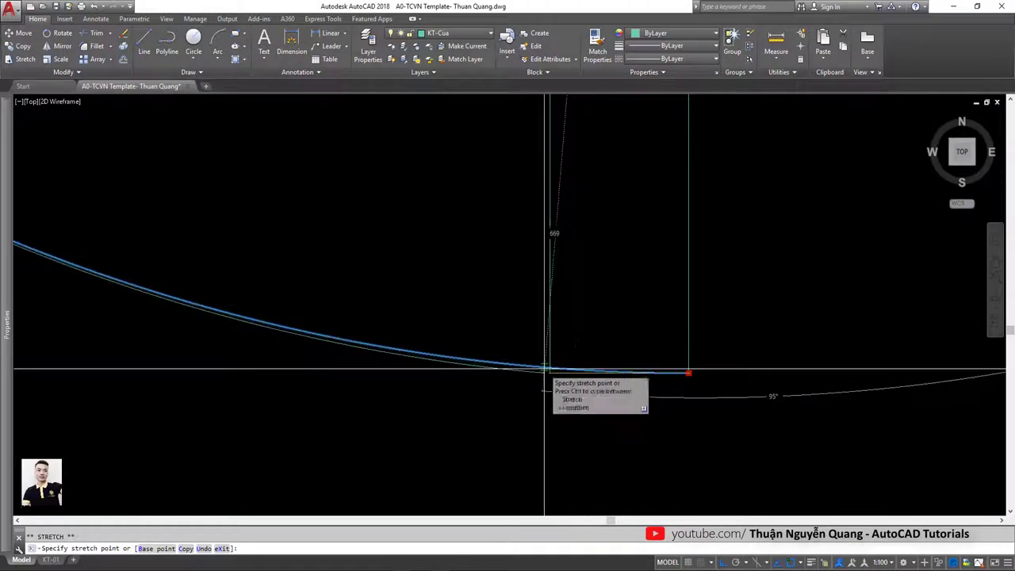
{"action": "key", "text": "Escape"}
{"action": "scroll", "coordinate": [574, 339], "scroll_direction": "down", "scroll_amount": 4}
{"action": "scroll", "coordinate": [594, 306], "scroll_direction": "down", "scroll_amount": 1}
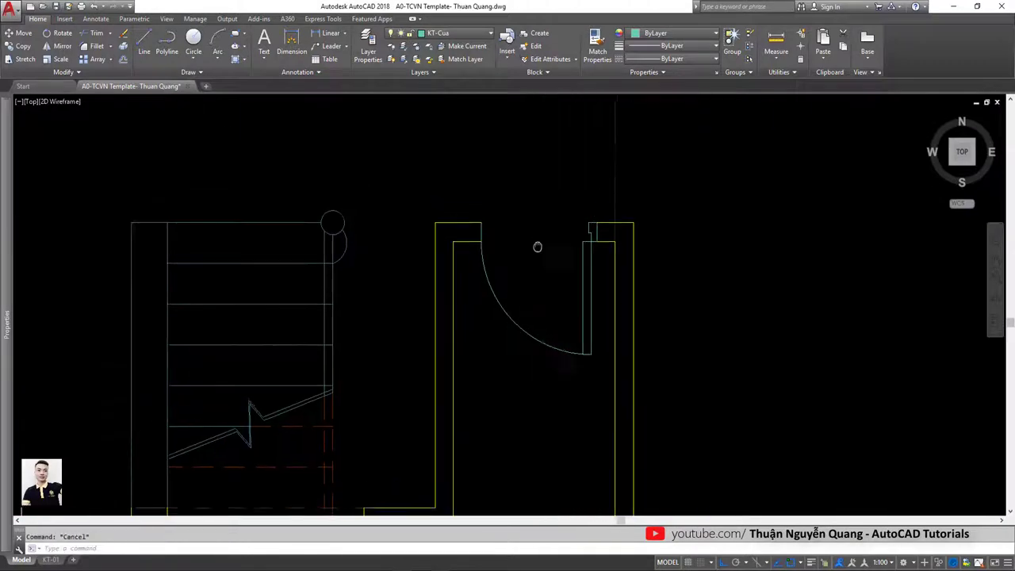
{"action": "scroll", "coordinate": [537, 247], "scroll_direction": "up", "scroll_amount": 2}
- Make KT-Net Thay the current layer and start a line at the WC doorway jamb
{"action": "left_click", "coordinate": [456, 34]}
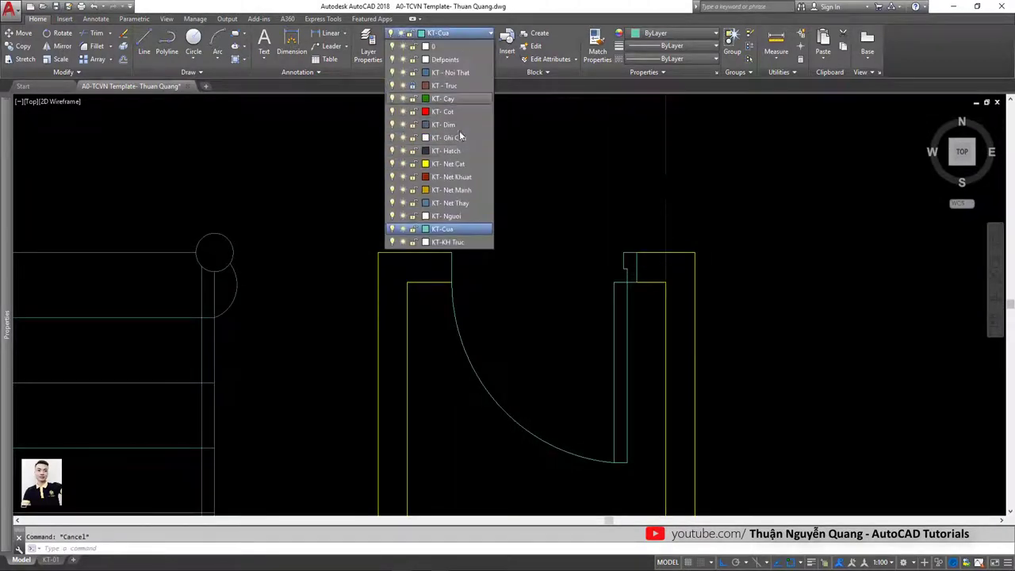
{"action": "left_click", "coordinate": [458, 203]}
{"action": "type", "text": "l"}
{"action": "key", "text": "Return"}
{"action": "left_click", "coordinate": [452, 282]}
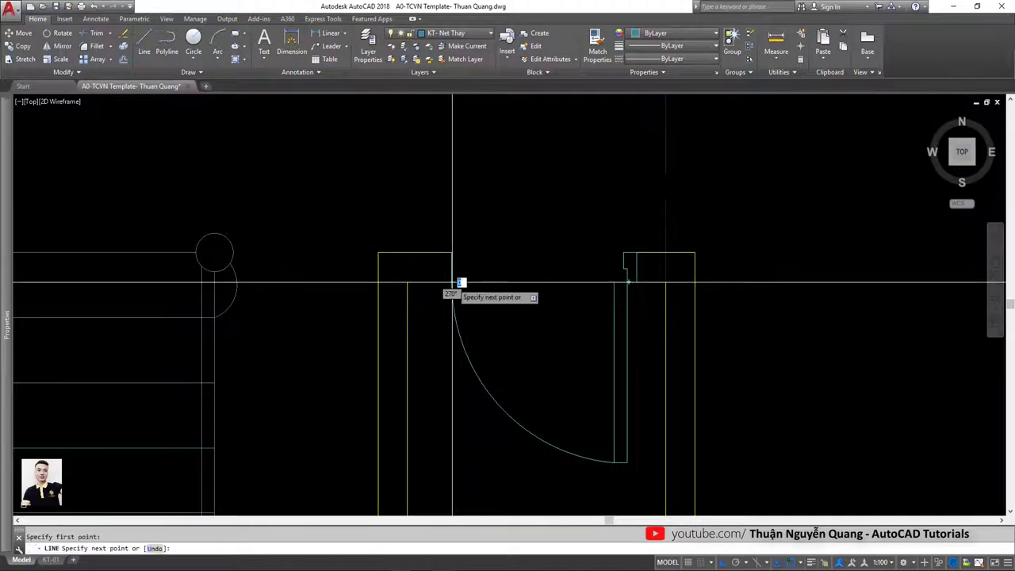
{"action": "key", "text": "Escape"}
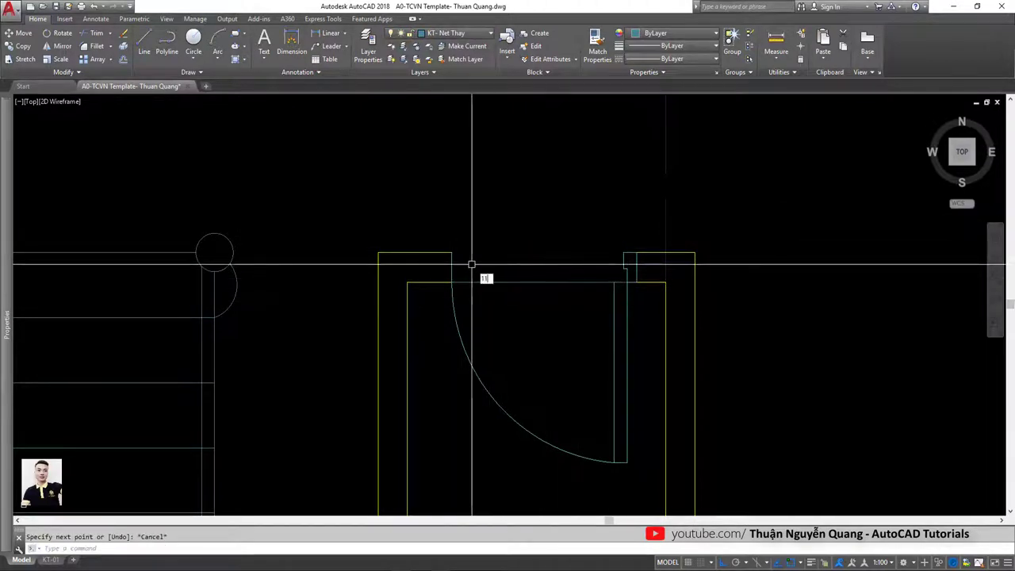
{"action": "key", "text": "Return"}
{"action": "left_click", "coordinate": [452, 252]}
{"action": "key", "text": "Escape"}
- Draw a guide line beside the jamb and move it into position
{"action": "scroll", "coordinate": [620, 255], "scroll_direction": "down", "scroll_amount": 5}
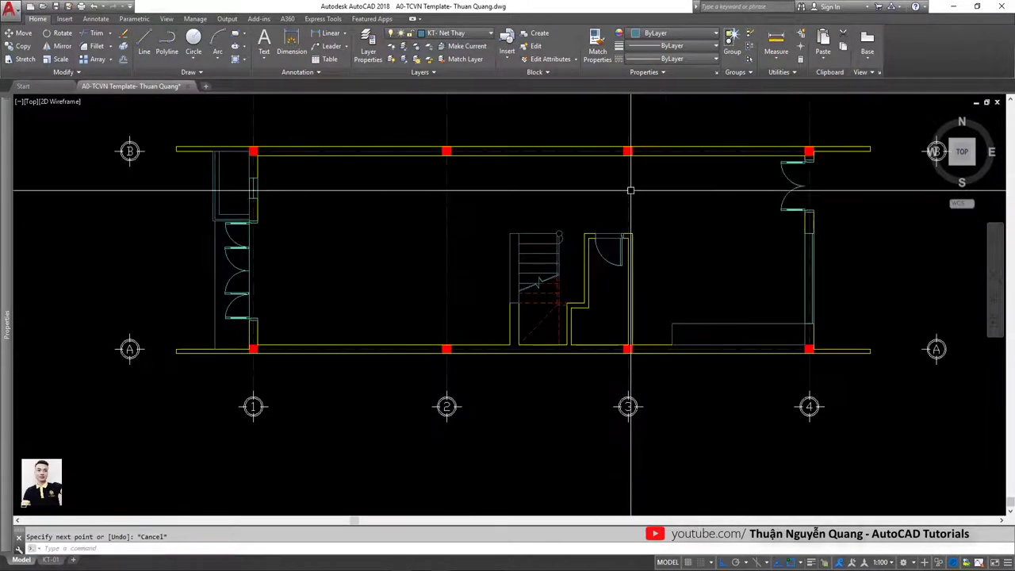
{"action": "scroll", "coordinate": [620, 254], "scroll_direction": "up", "scroll_amount": 8}
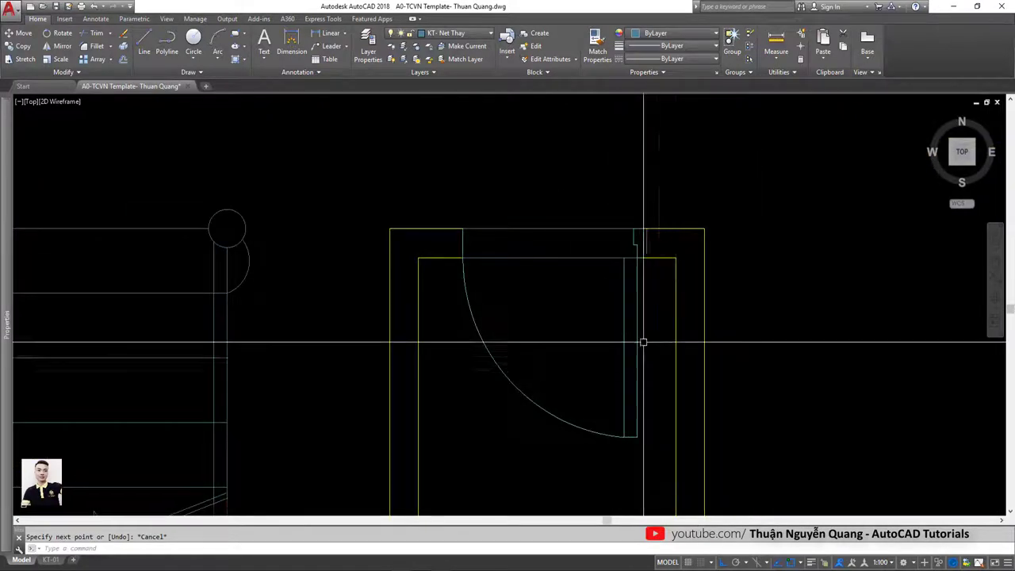
{"action": "key", "text": "Return"}
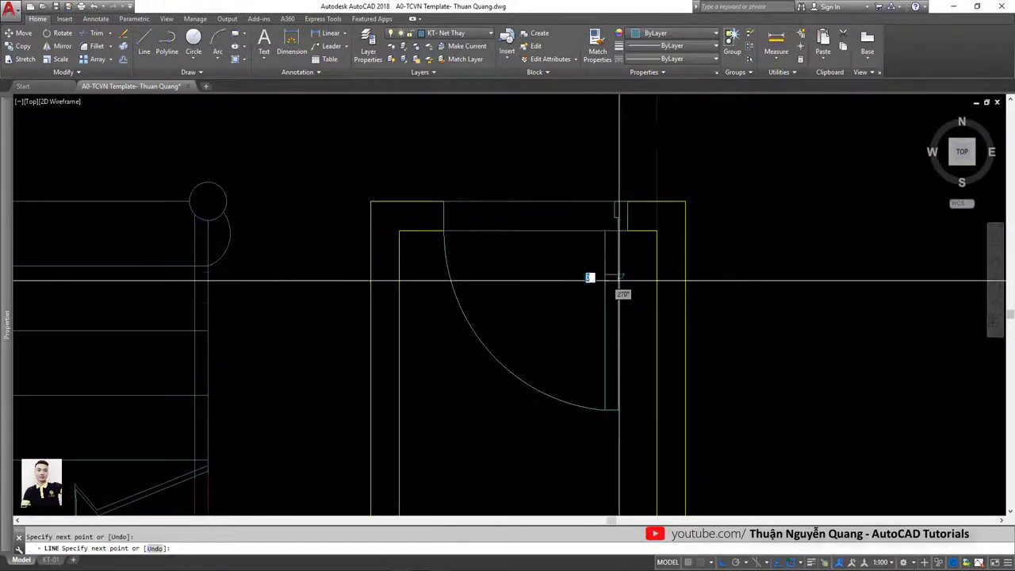
{"action": "left_click", "coordinate": [606, 275]}
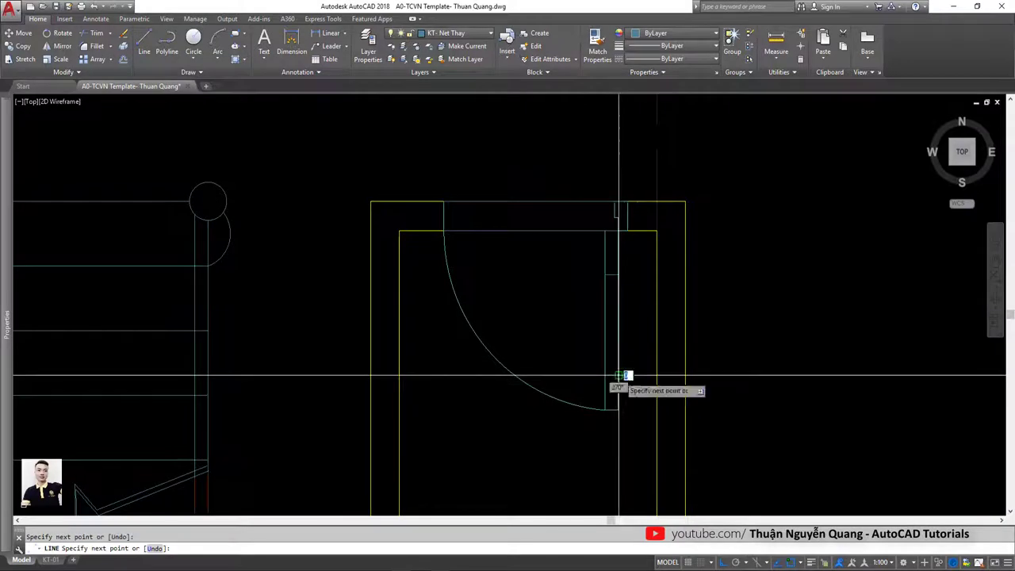
{"action": "scroll", "coordinate": [619, 375], "scroll_direction": "up", "scroll_amount": 3}
{"action": "left_click", "coordinate": [624, 262]}
{"action": "type", "text": "m"}
{"action": "key", "text": "Return"}
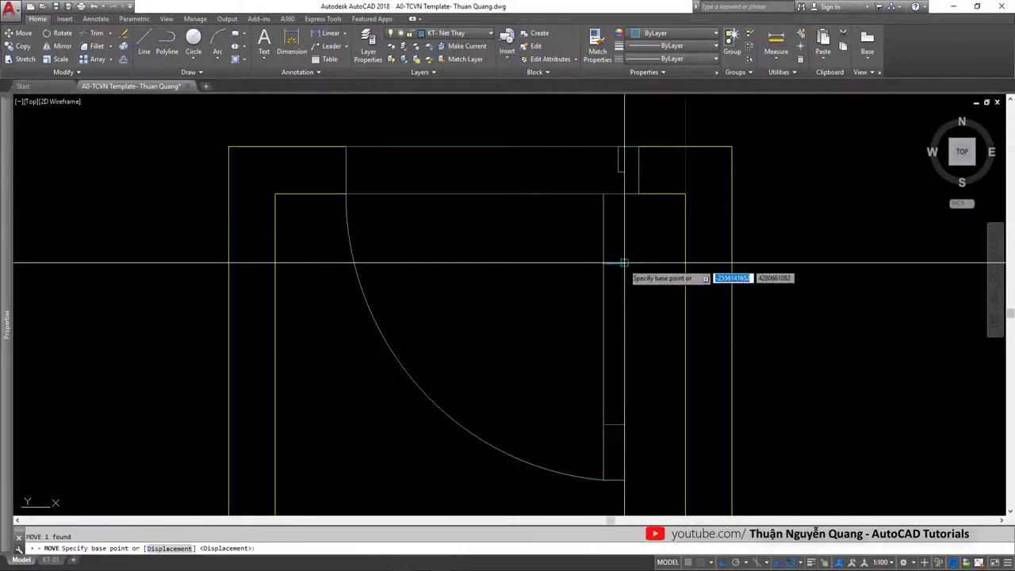
{"action": "left_click", "coordinate": [624, 262]}
{"action": "middle_click_drag", "start_coordinate": [650, 276], "coordinate": [640, 271]}
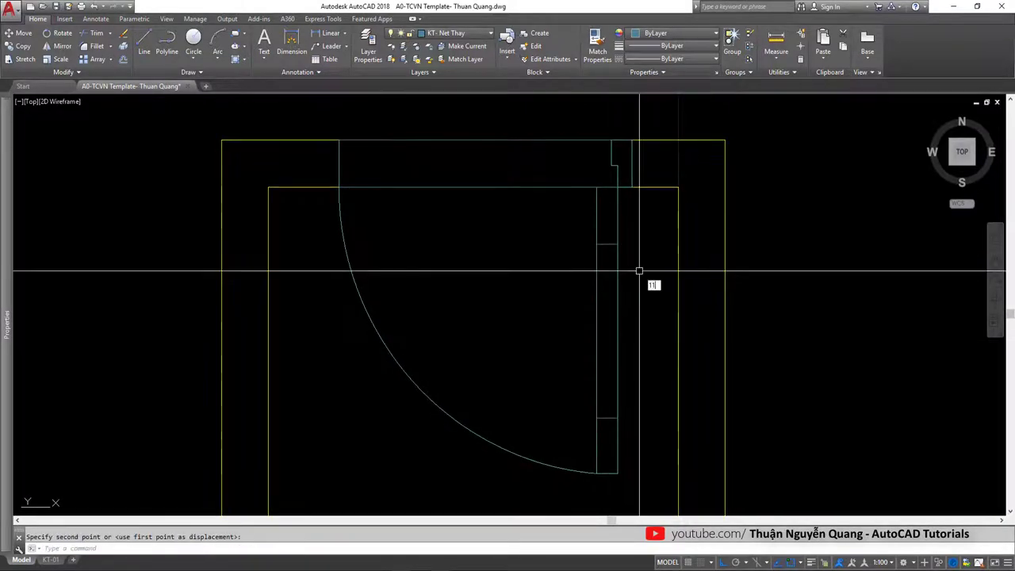
- Draw the thin door-leaf rectangle along the jamb, ending at the swing arc
{"action": "type", "text": "rec"}
{"action": "key", "text": "Return"}
{"action": "left_click", "coordinate": [605, 238]}
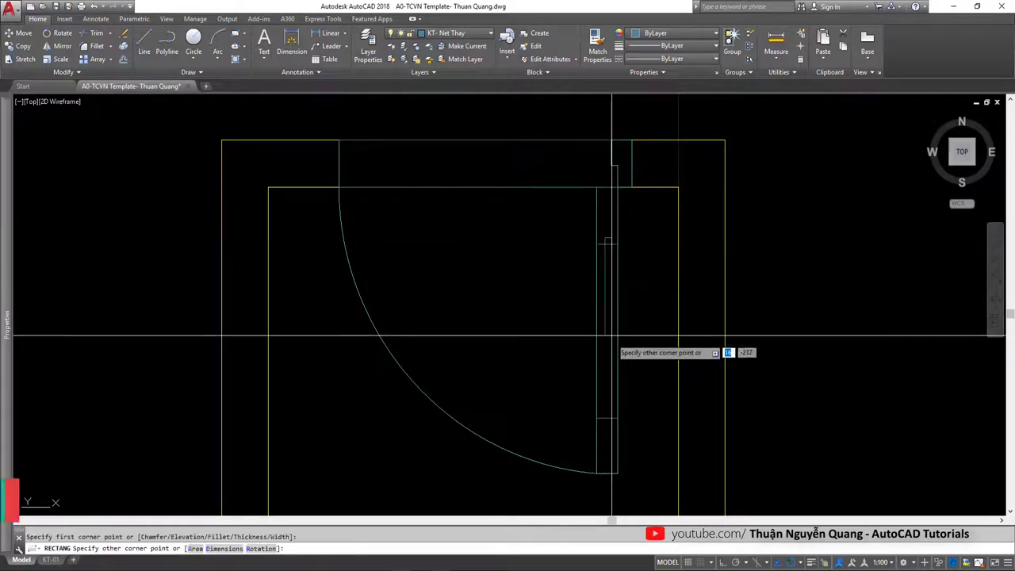
{"action": "left_click", "coordinate": [612, 420]}
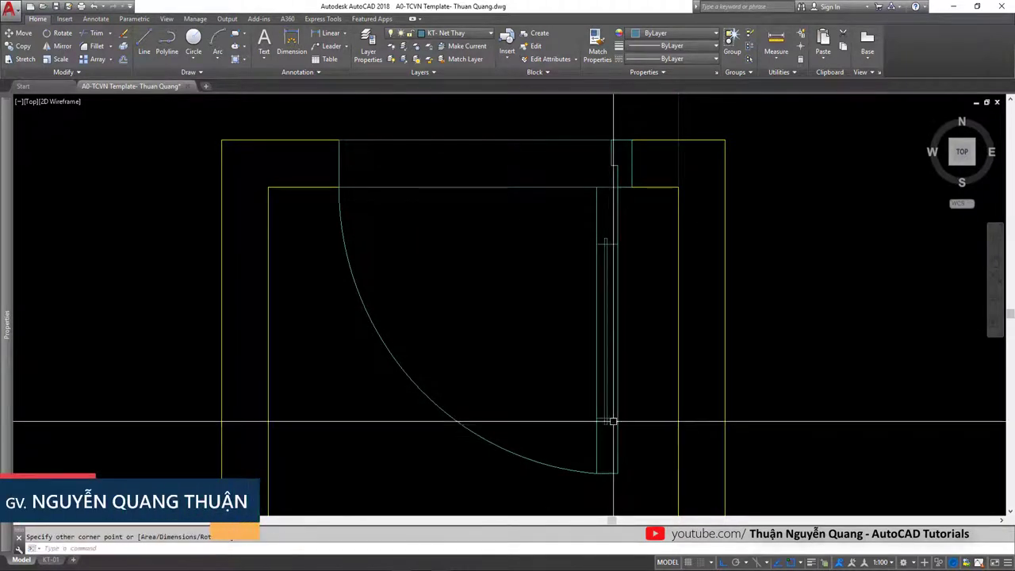
{"action": "scroll", "coordinate": [674, 337], "scroll_direction": "down", "scroll_amount": 4}
{"action": "scroll", "coordinate": [587, 302], "scroll_direction": "down", "scroll_amount": 4}
{"action": "scroll", "coordinate": [587, 302], "scroll_direction": "up", "scroll_amount": 3}
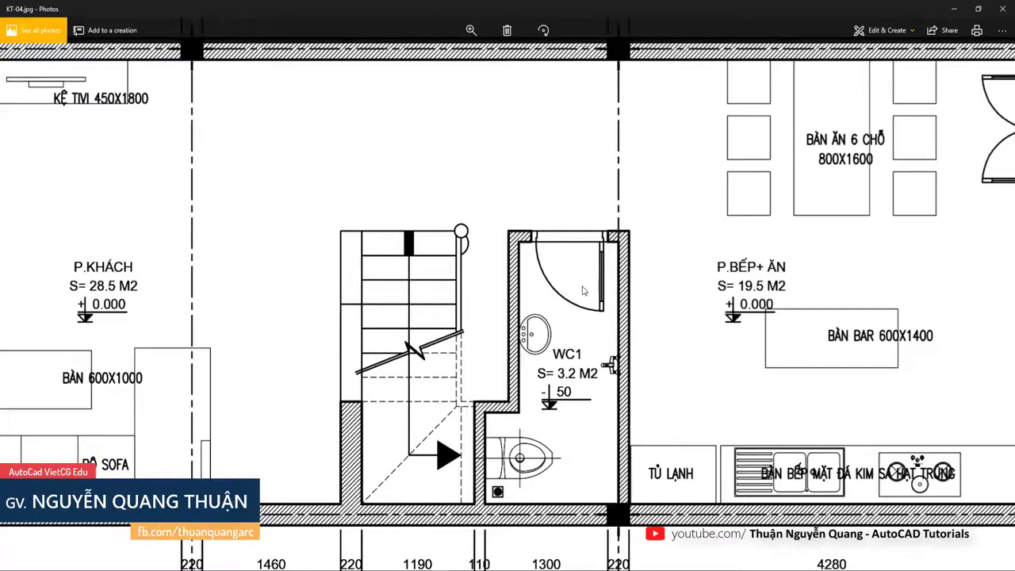
{"action": "scroll", "coordinate": [583, 291], "scroll_direction": "down", "scroll_amount": 3}
{"action": "scroll", "coordinate": [603, 333], "scroll_direction": "down", "scroll_amount": 2}
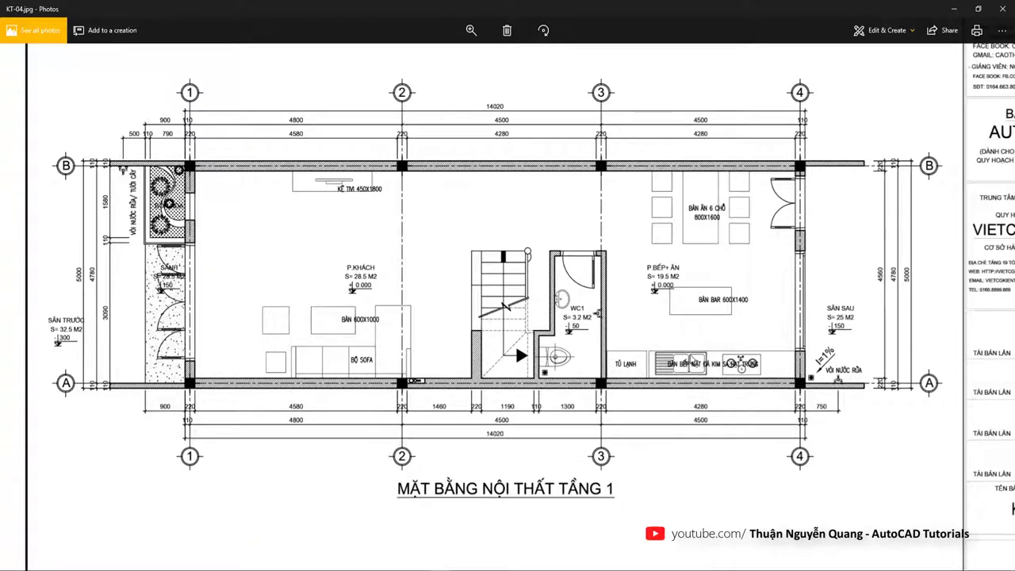
{"action": "scroll", "coordinate": [325, 185], "scroll_direction": "up", "scroll_amount": 1}
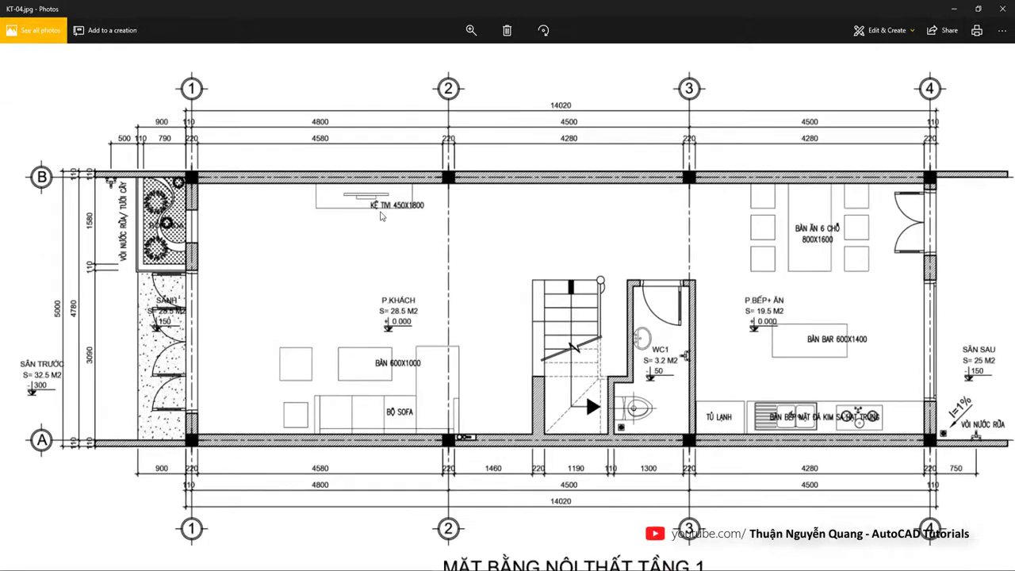
{"action": "scroll", "coordinate": [587, 357], "scroll_direction": "down", "scroll_amount": 1}
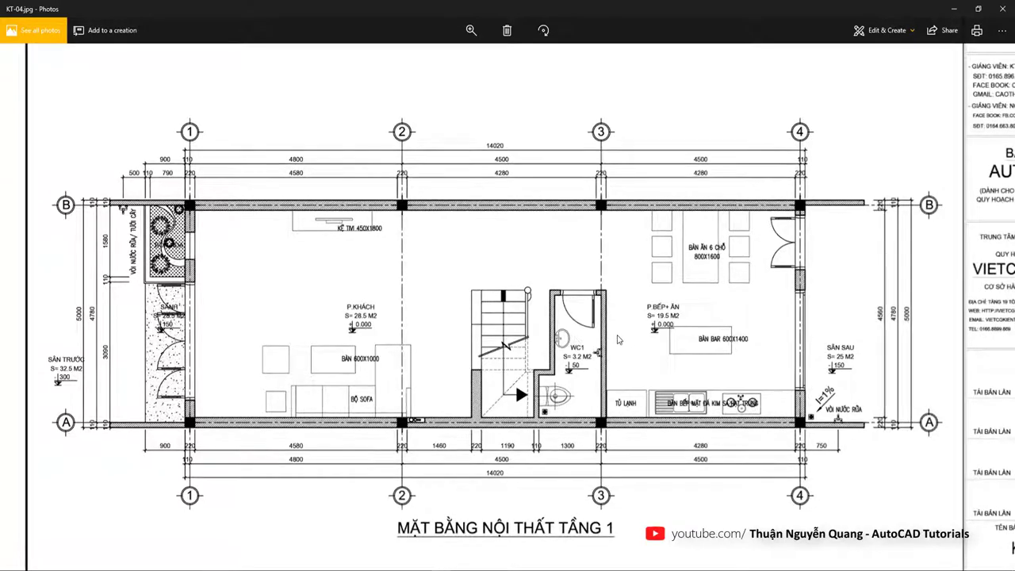